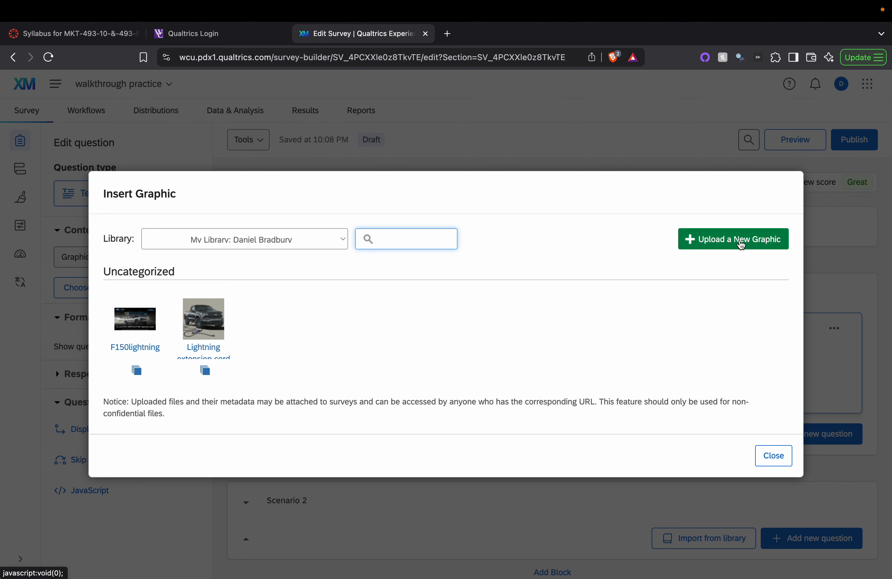
click(741, 246)
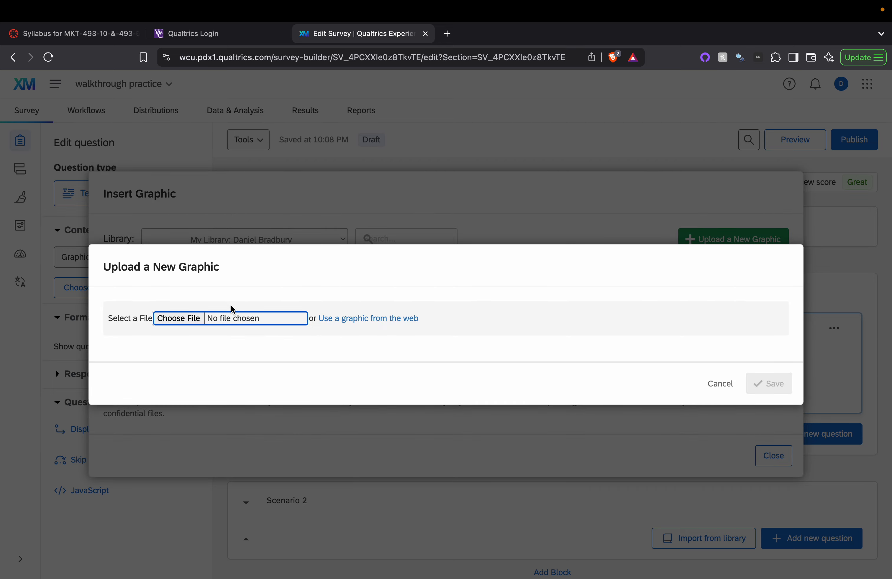
click(180, 318)
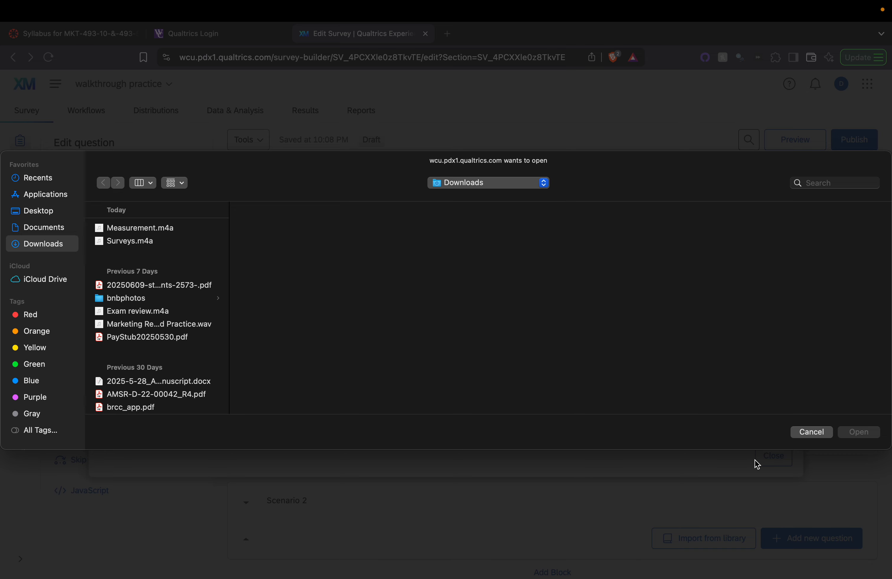
click(110, 301)
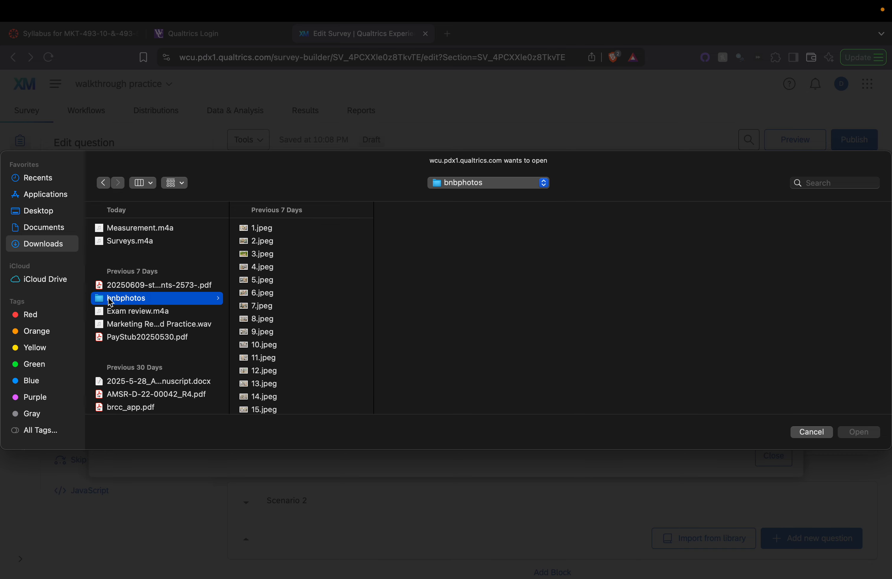
click(267, 282)
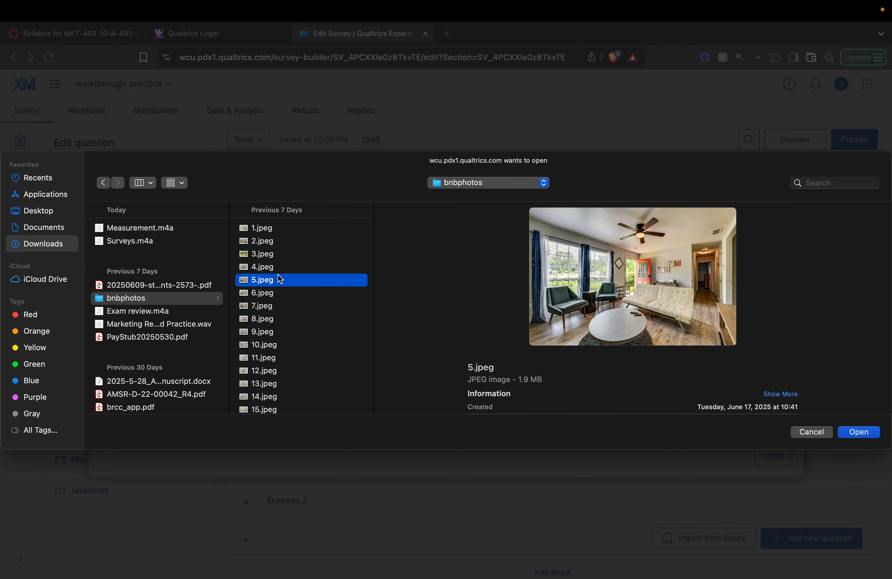
click(861, 433)
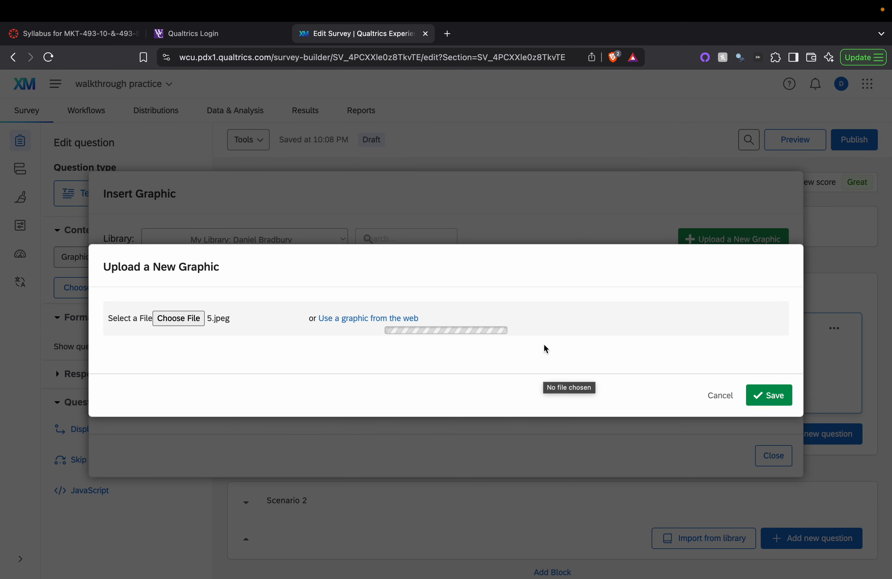
scroll(544, 398, down, 5)
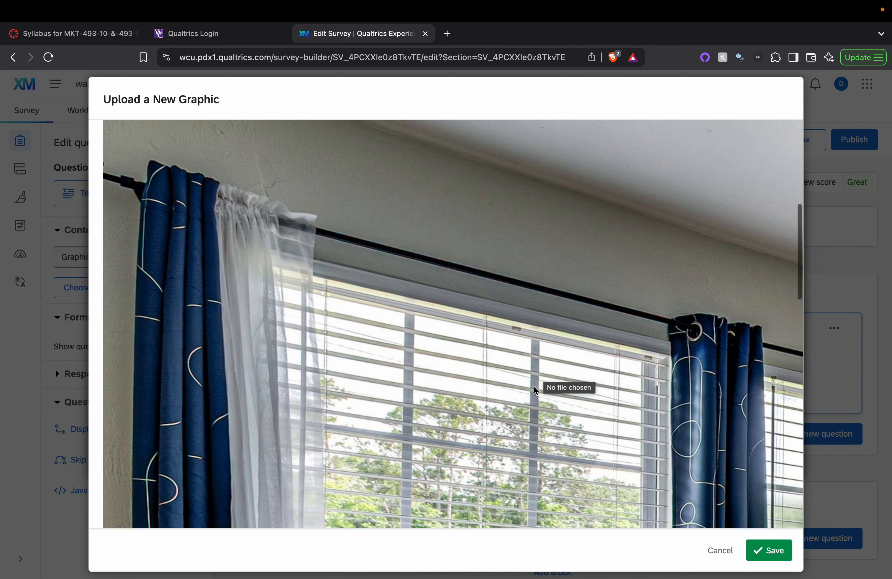
scroll(544, 398, up, 5)
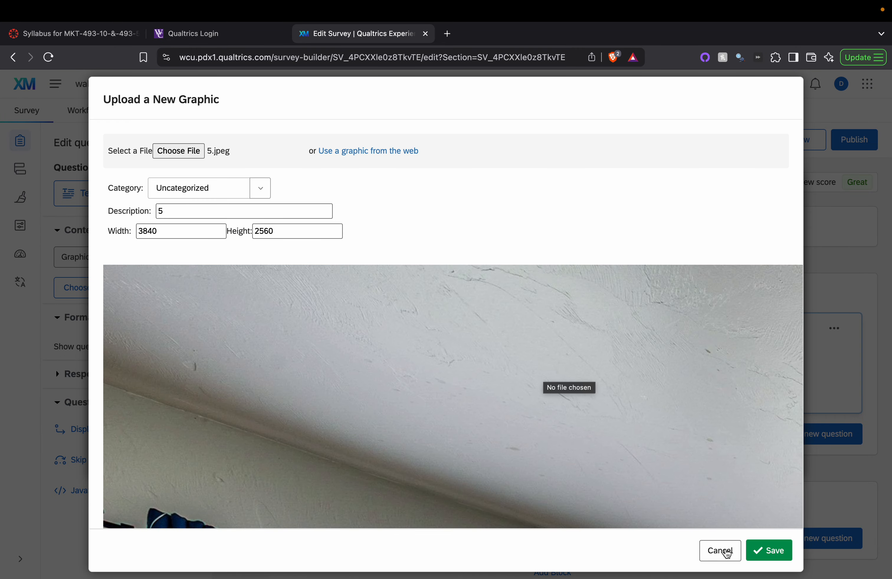
click(721, 550)
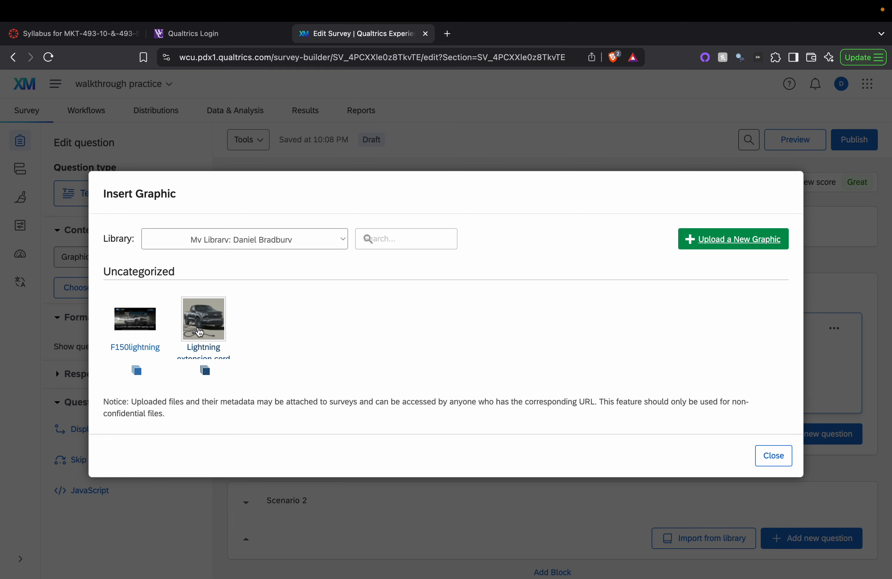
Insert the Lightning extension cord graphic into the Scenario 1 question and end its text with "an electric pick-up truck".
click(205, 333)
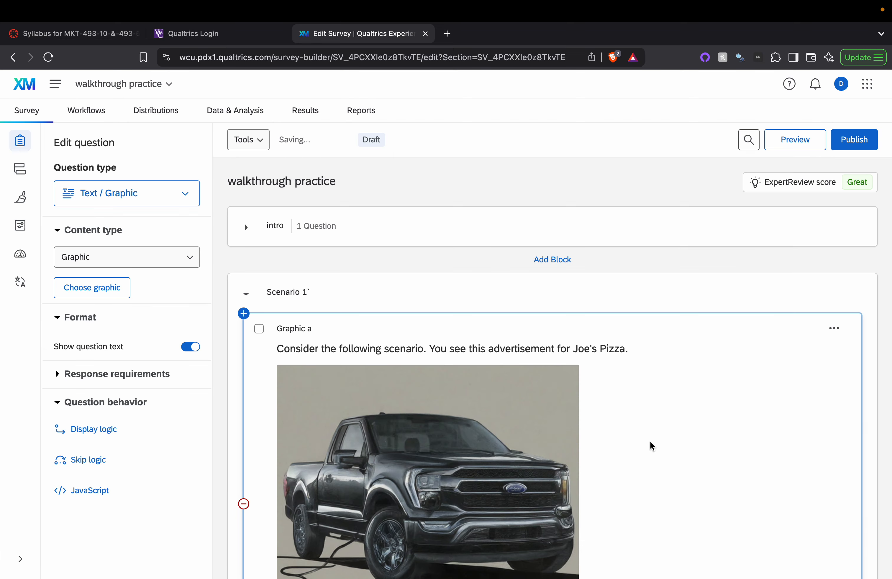
scroll(485, 318, down, 3)
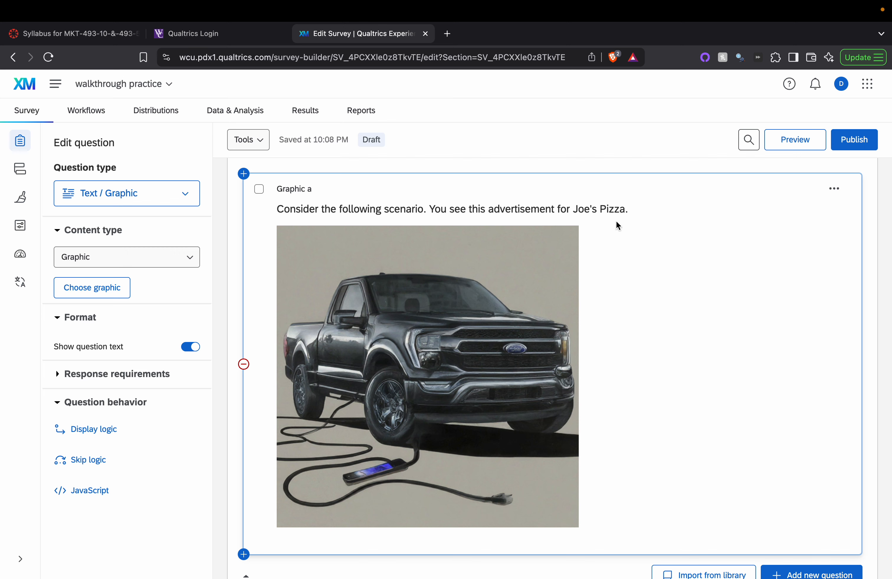
click(571, 209)
click(571, 208)
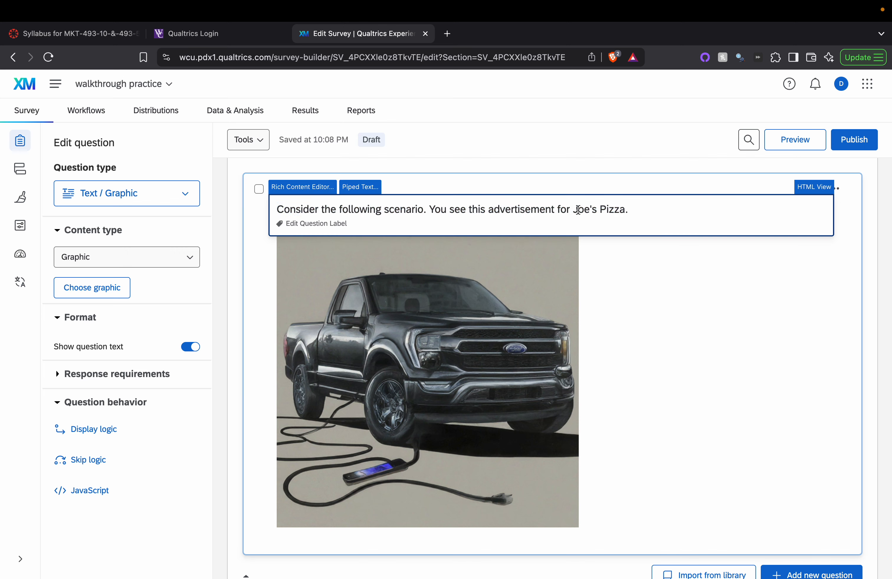
drag(573, 209, 670, 210)
text(an)
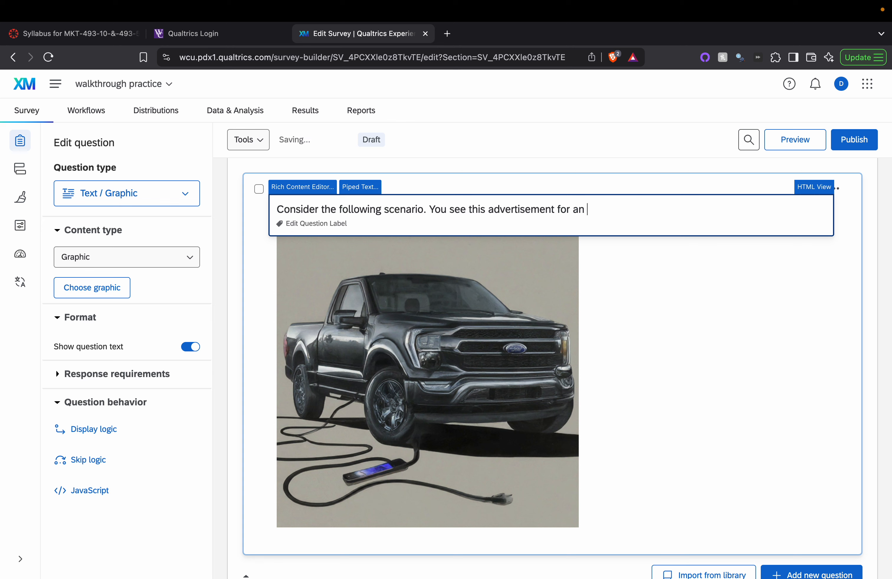
text( electric pick-up truck)
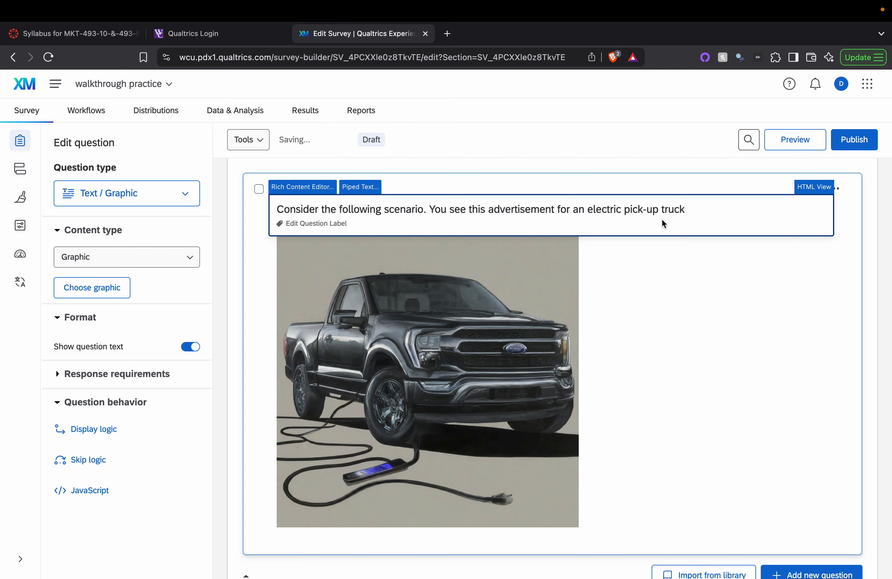
click(614, 166)
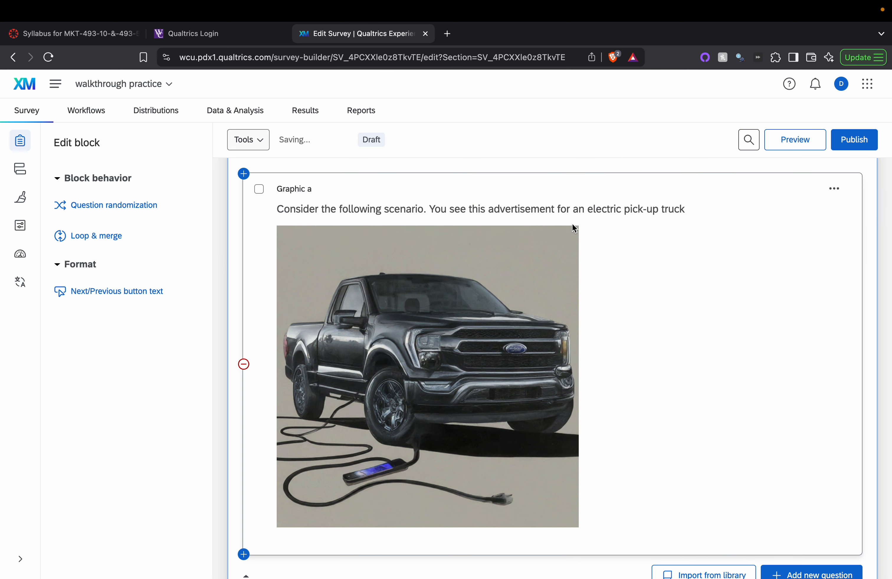
Review the Scenario 1 question's text and truck image together with the Scenario 2 and DV's blocks below it.
scroll(671, 329, down, 3)
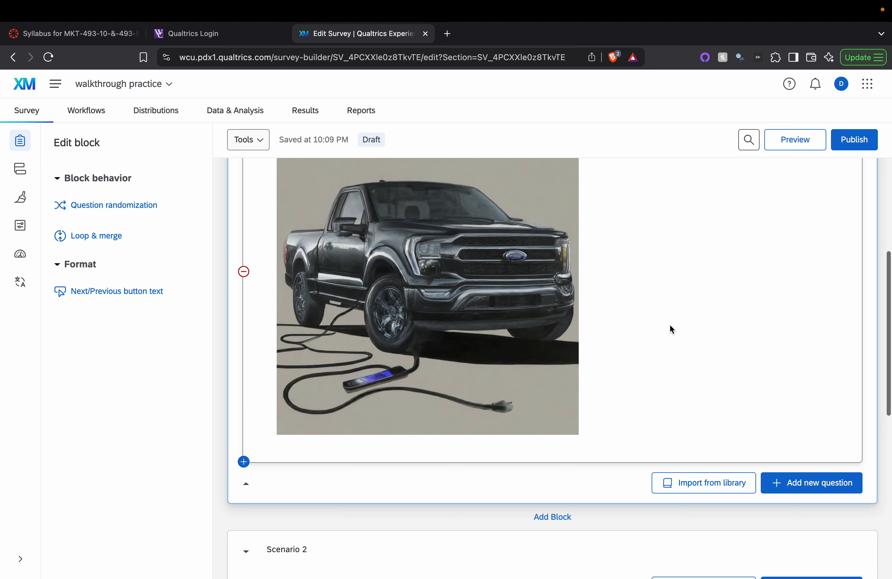
scroll(672, 329, down, 2)
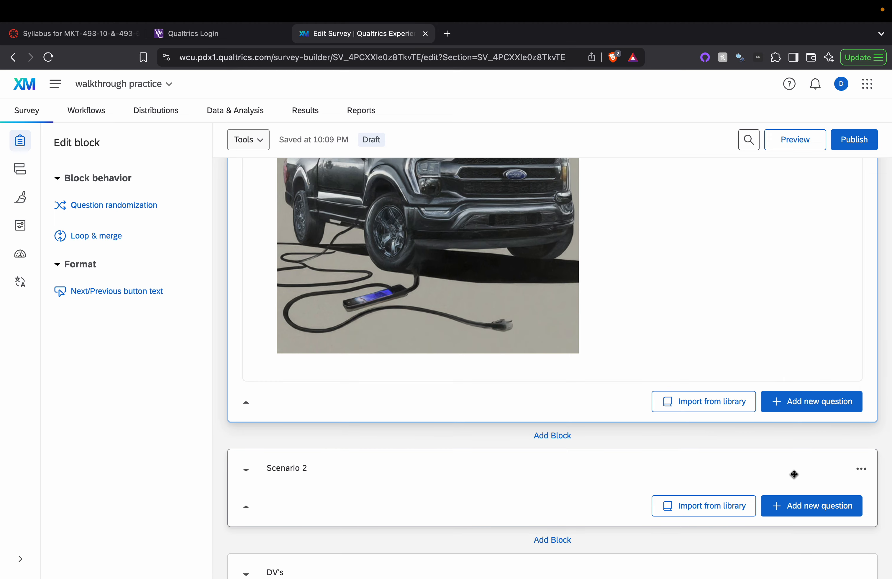
scroll(564, 487, up, 4)
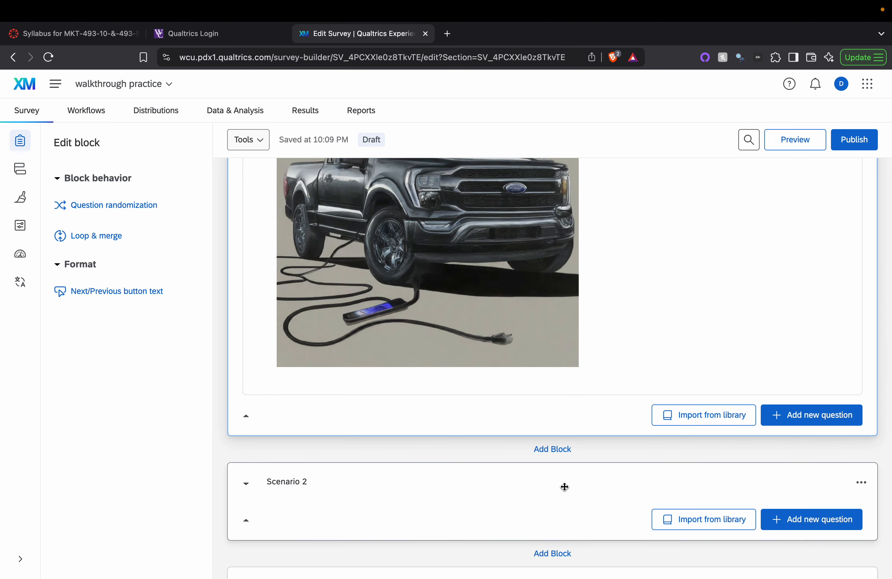
scroll(572, 443, down, 8)
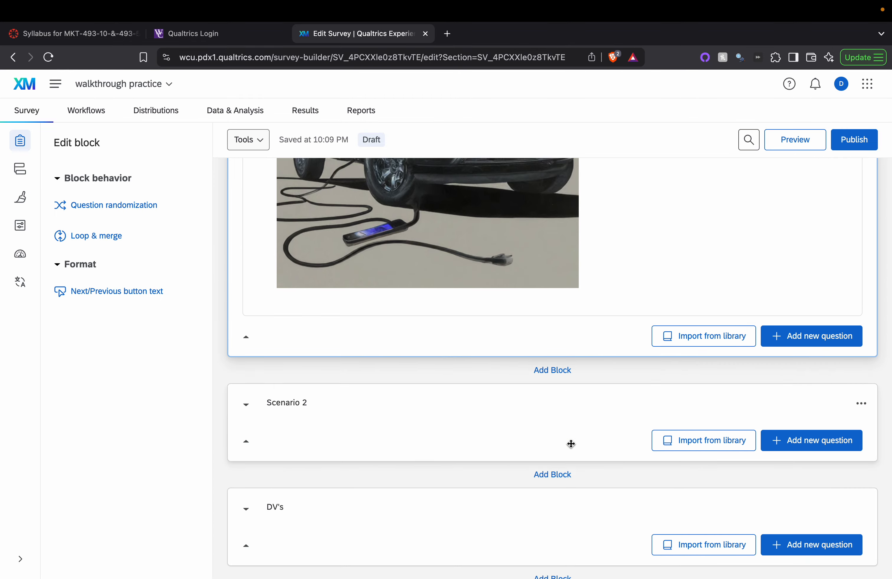
scroll(263, 279, up, 10)
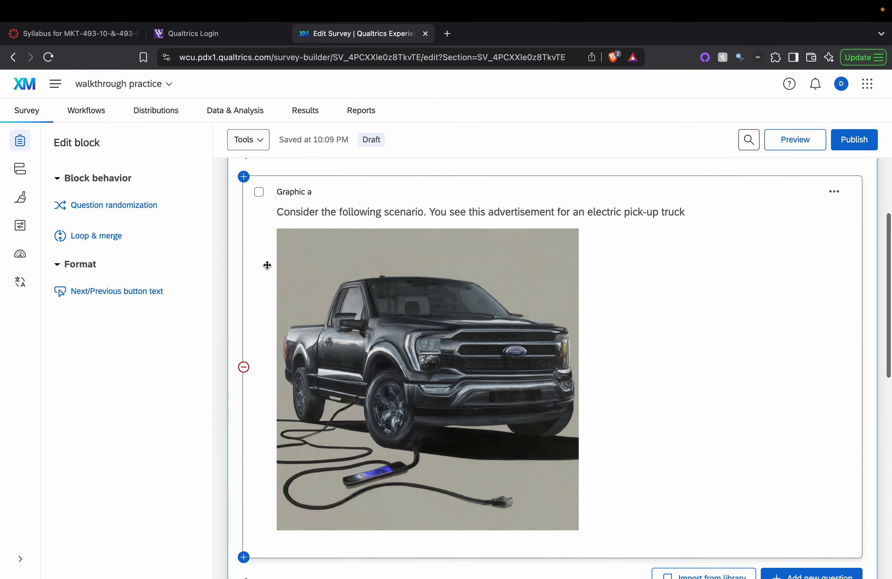
scroll(320, 391, down, 4)
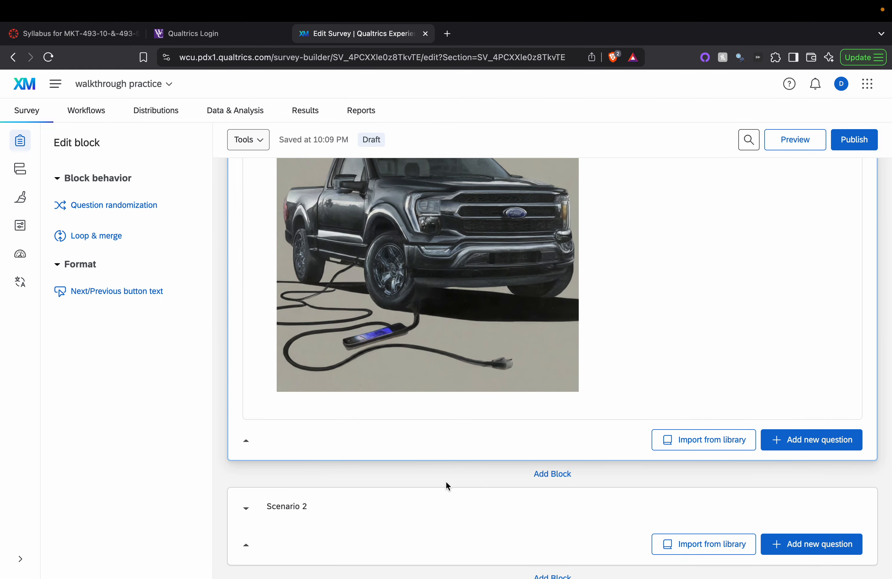
scroll(445, 482, down, 2)
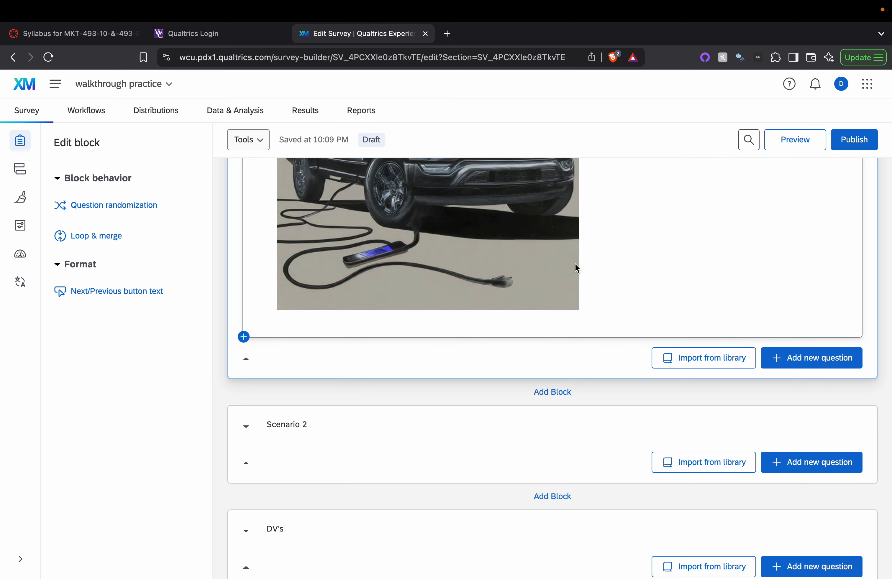
scroll(560, 266, up, 3)
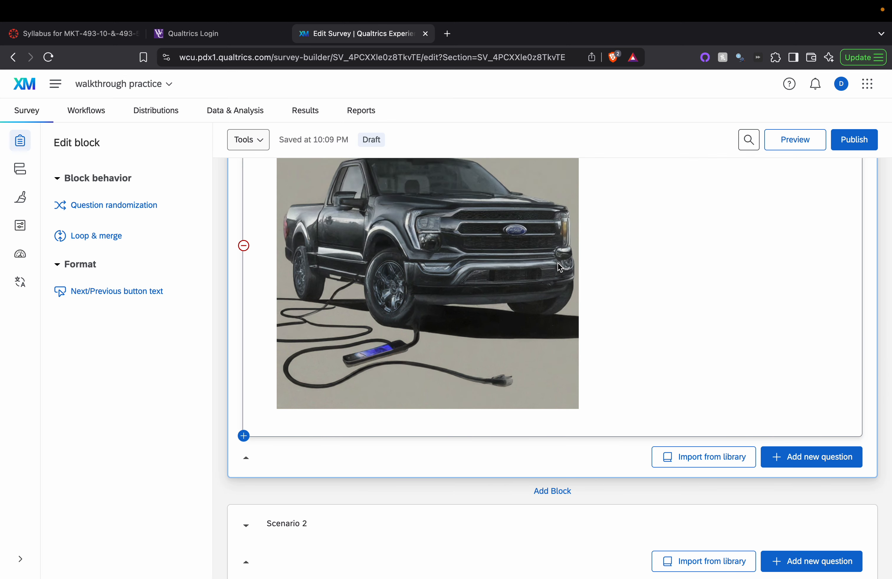
scroll(526, 303, up, 5)
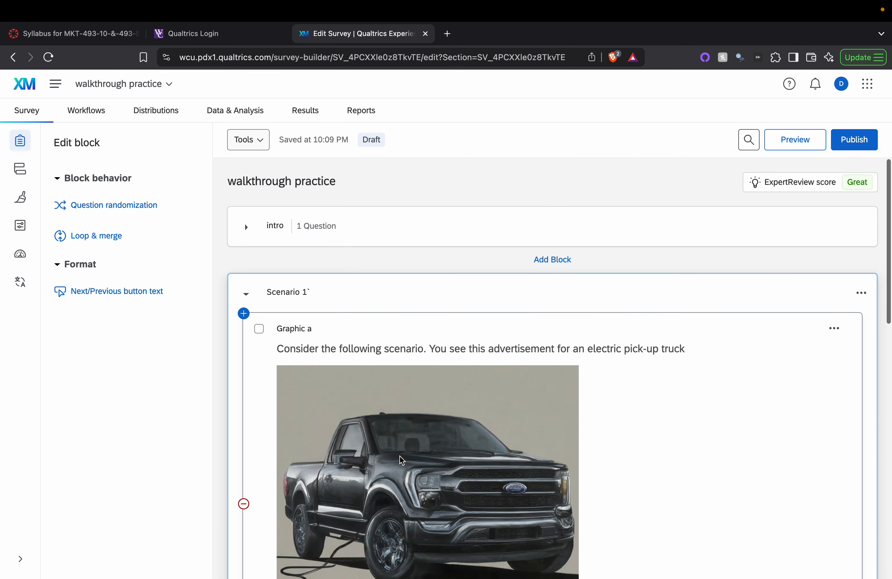
scroll(400, 337, down, 5)
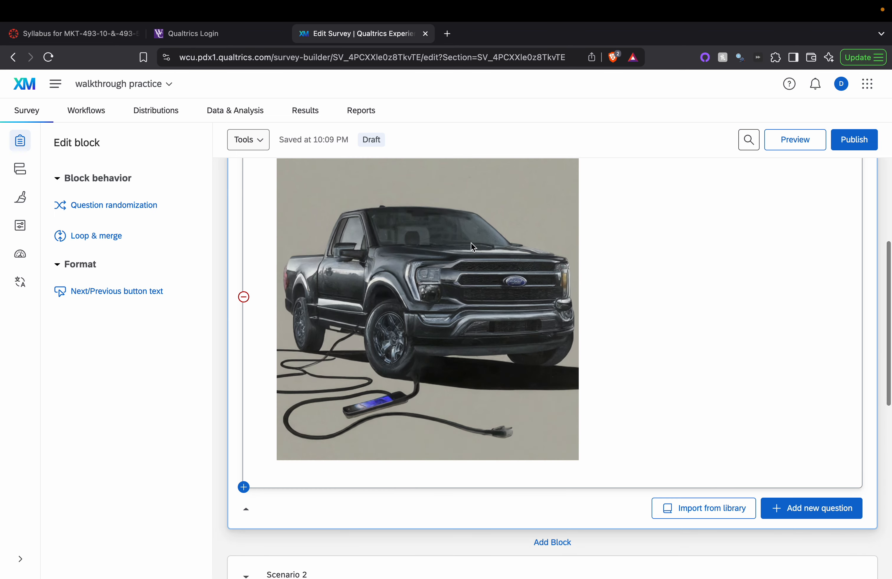
scroll(474, 233, up, 3)
scroll(515, 296, down, 5)
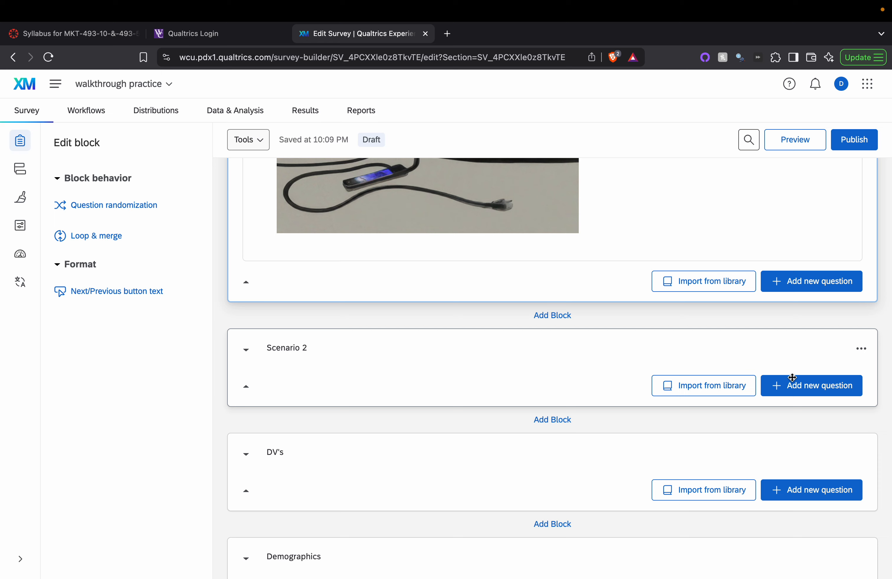
scroll(736, 343, up, 5)
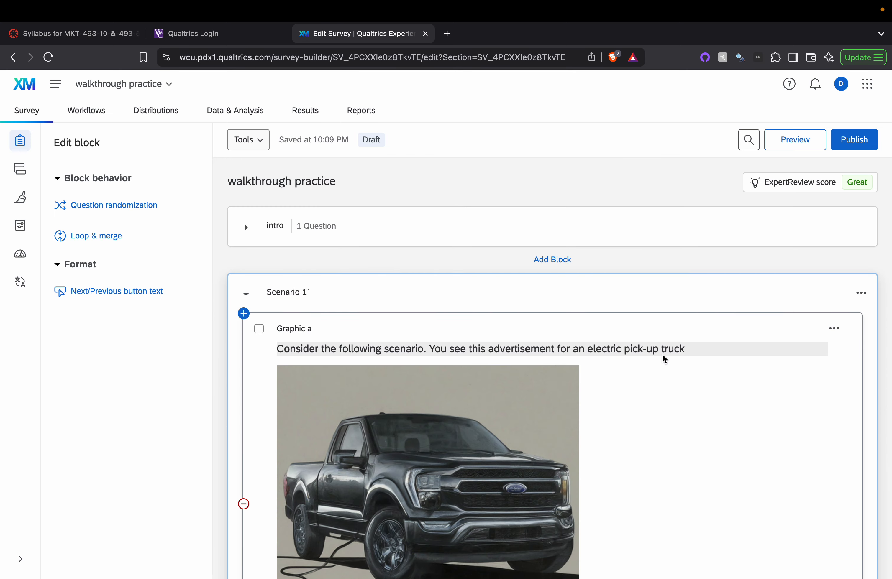
scroll(516, 445, down, 3)
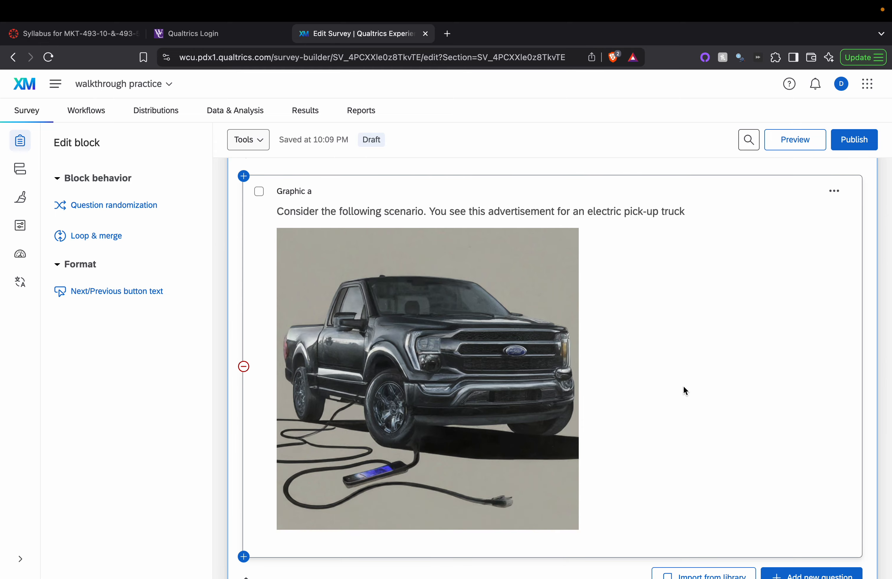
scroll(683, 386, down, 2)
scroll(683, 386, up, 4)
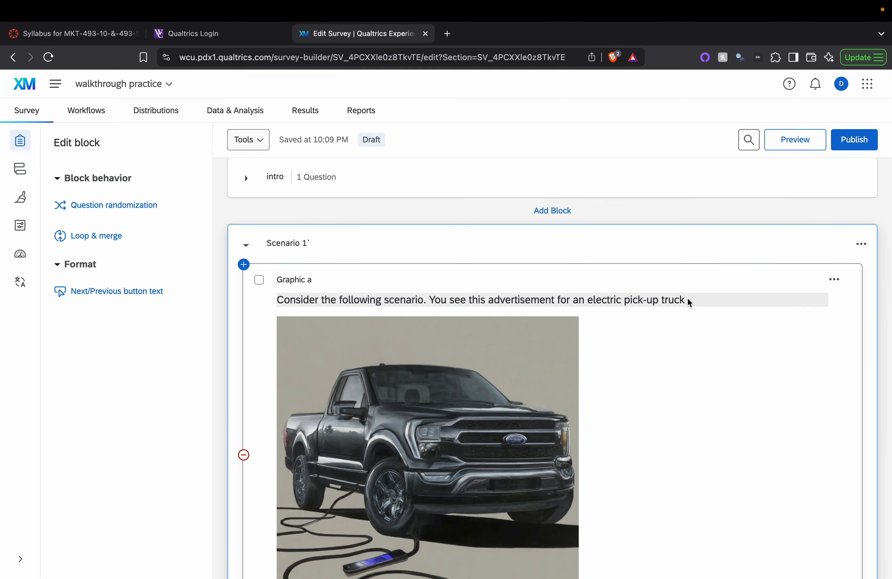
Add a Text / Graphic question to the Scenario 2 block and set its content type to Graphic.
scroll(683, 388, down, 10)
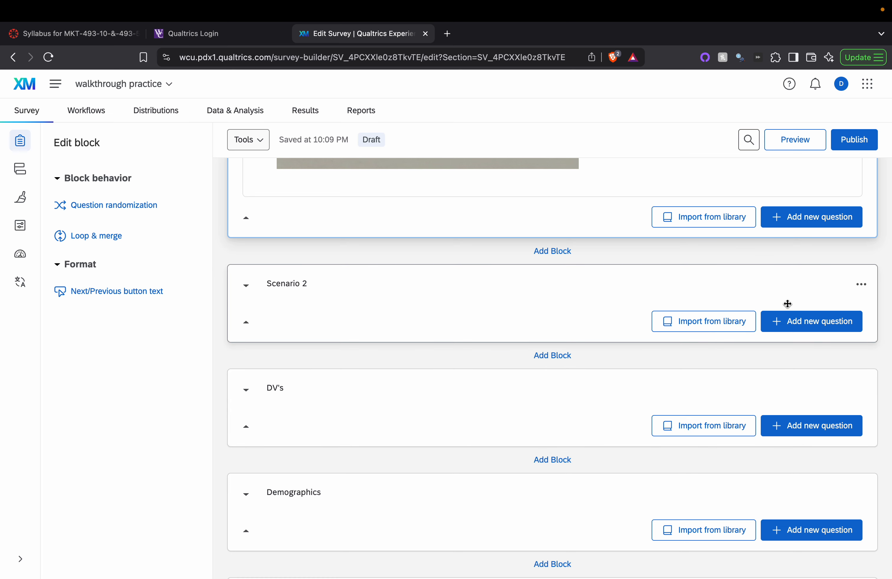
click(789, 326)
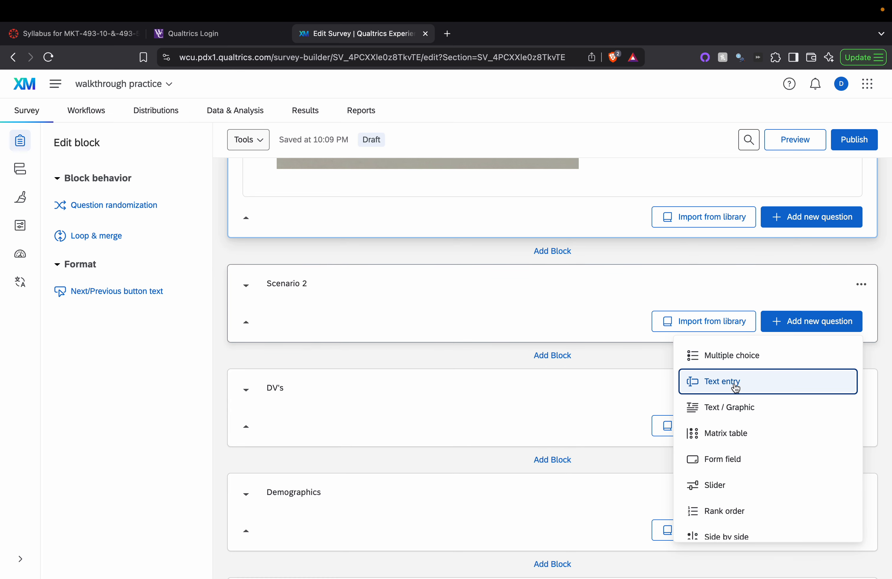
click(733, 407)
click(157, 263)
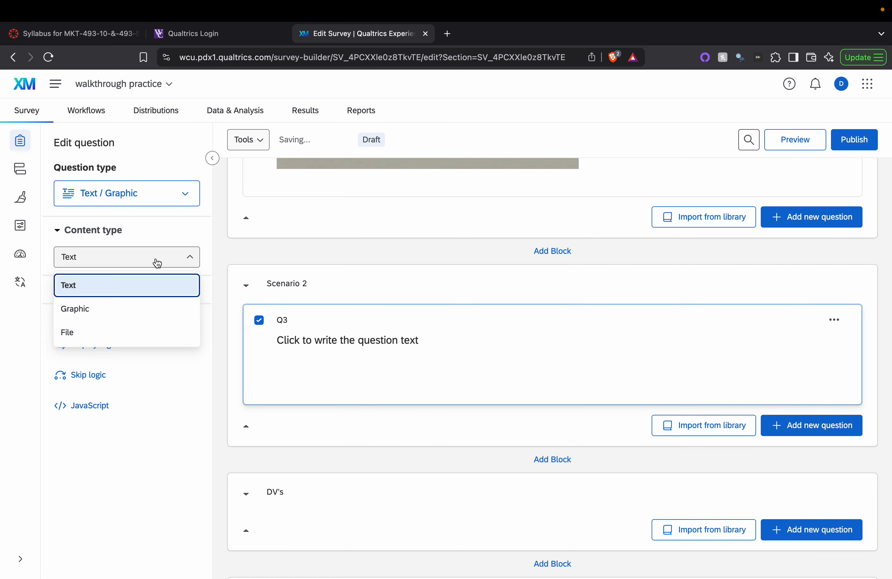
click(120, 309)
click(360, 342)
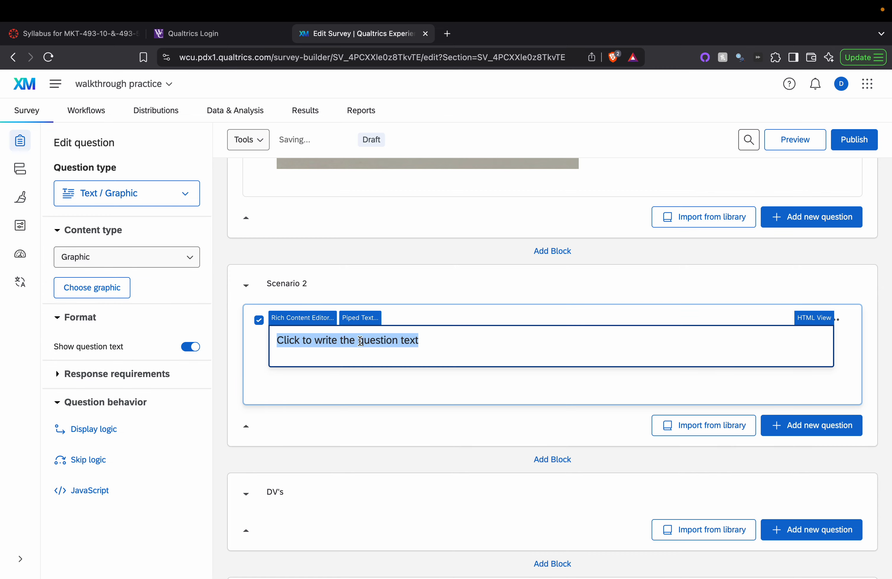
text(YOu)
key(BackSpace)
key(BackSpace)
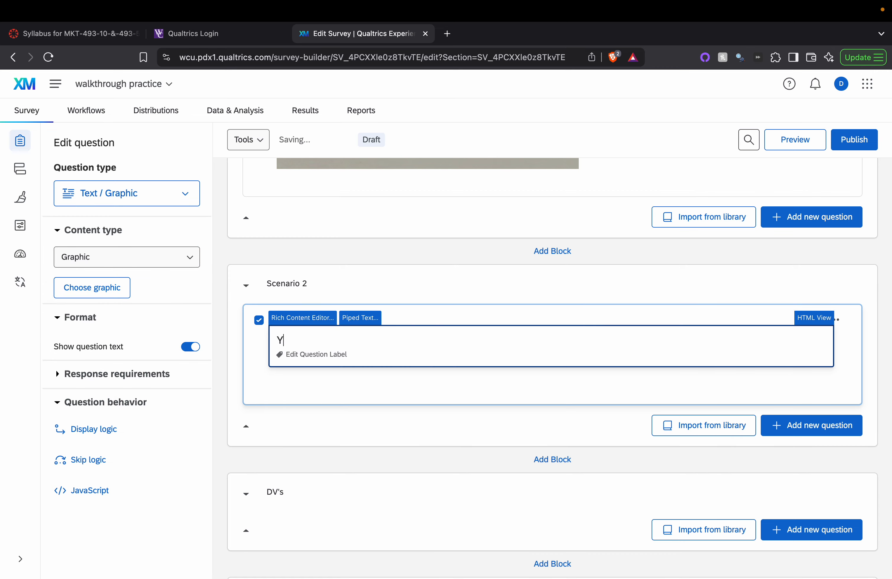
key(BackSpace)
Copy the Scenario 1 question's text and paste it over the placeholder text of the Scenario 2 question.
scroll(424, 275, up, 7)
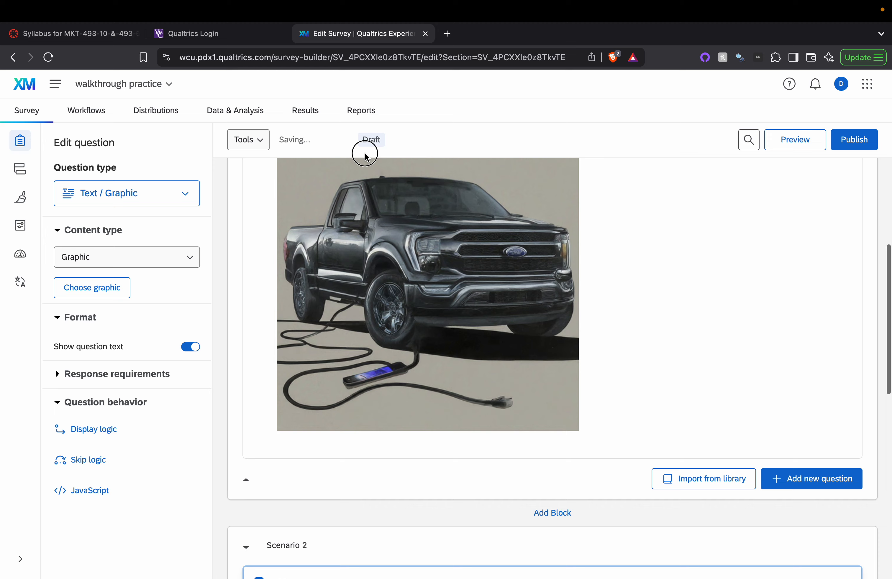
scroll(364, 196, up, 5)
click(363, 308)
key(super+c)
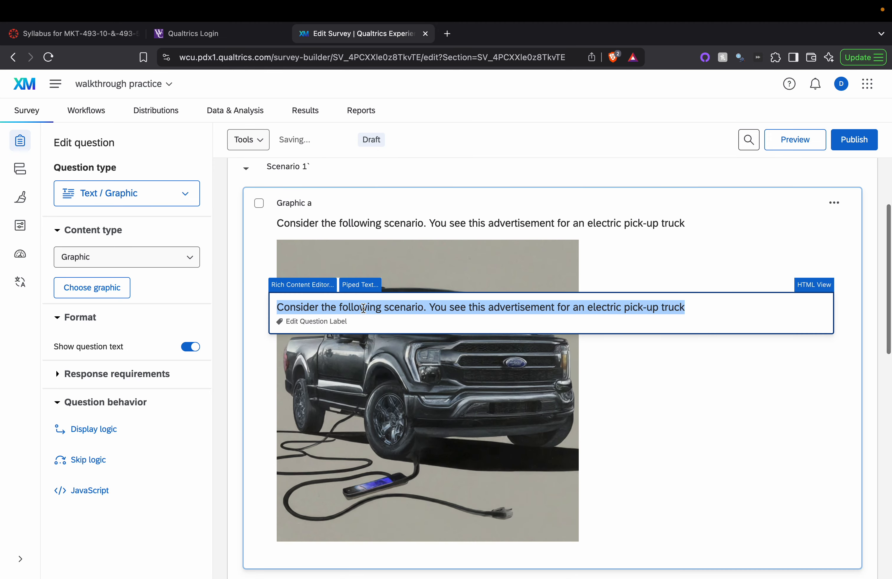
scroll(367, 330, down, 7)
click(295, 444)
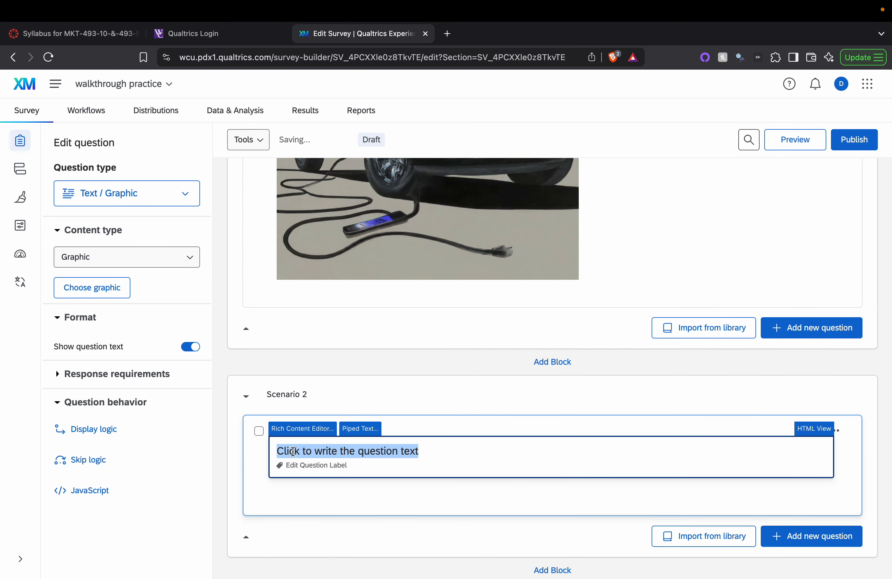
key(super+v)
click(337, 380)
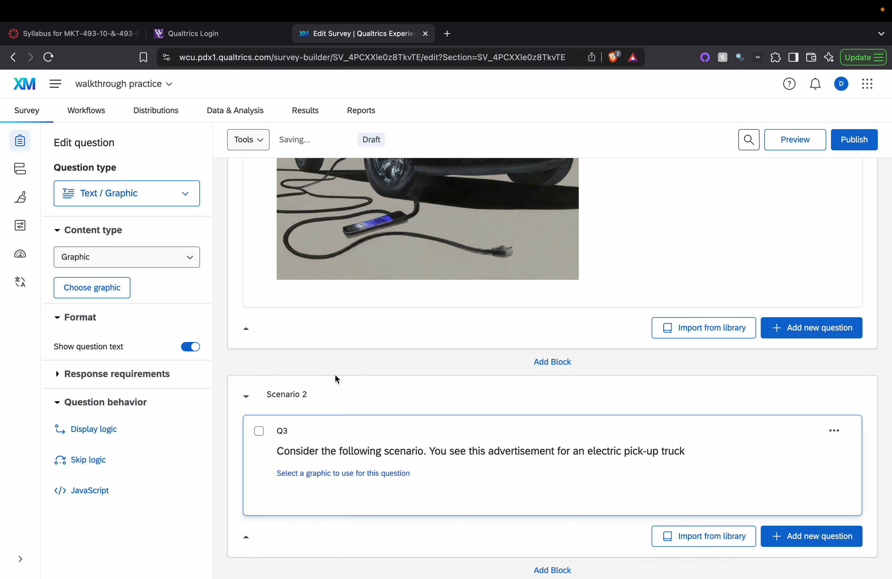
Insert the F150lightning graphic from the library into the Scenario 2 question.
click(376, 473)
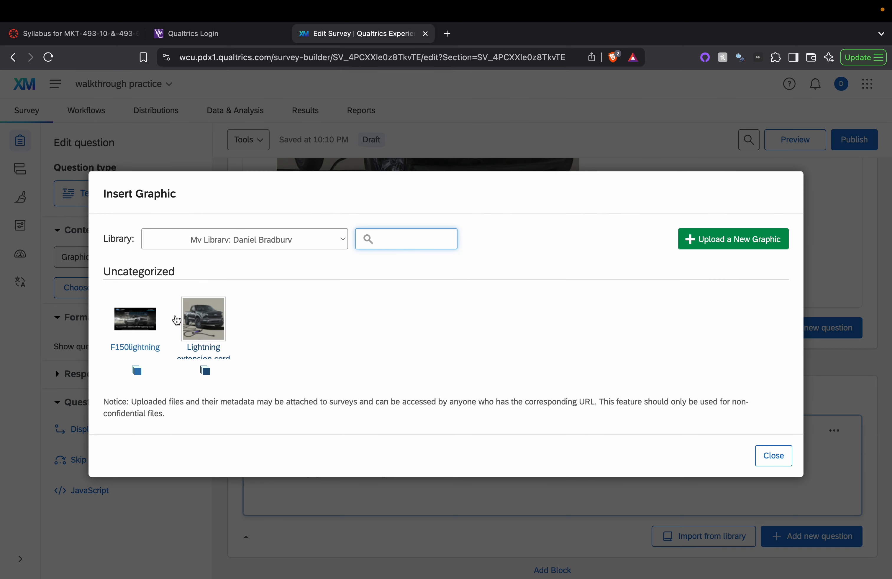
click(136, 318)
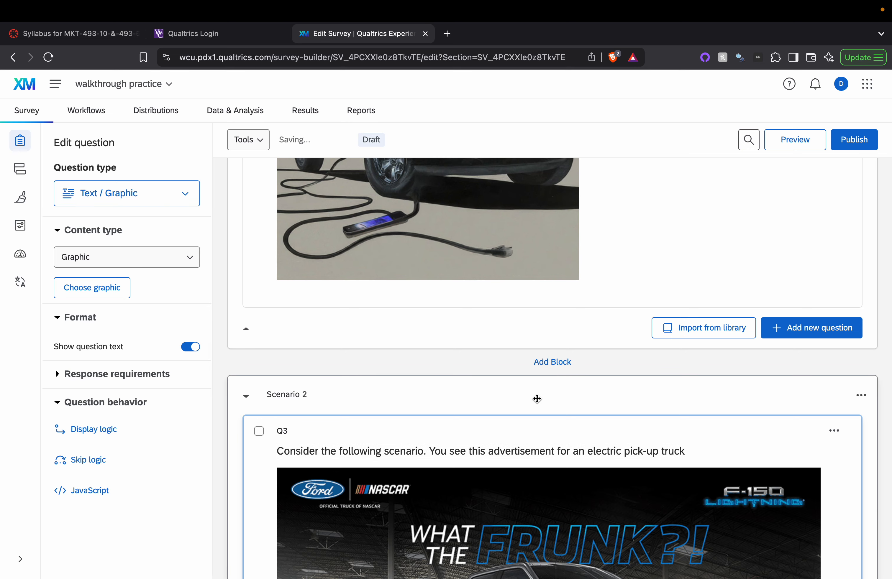
scroll(537, 398, down, 7)
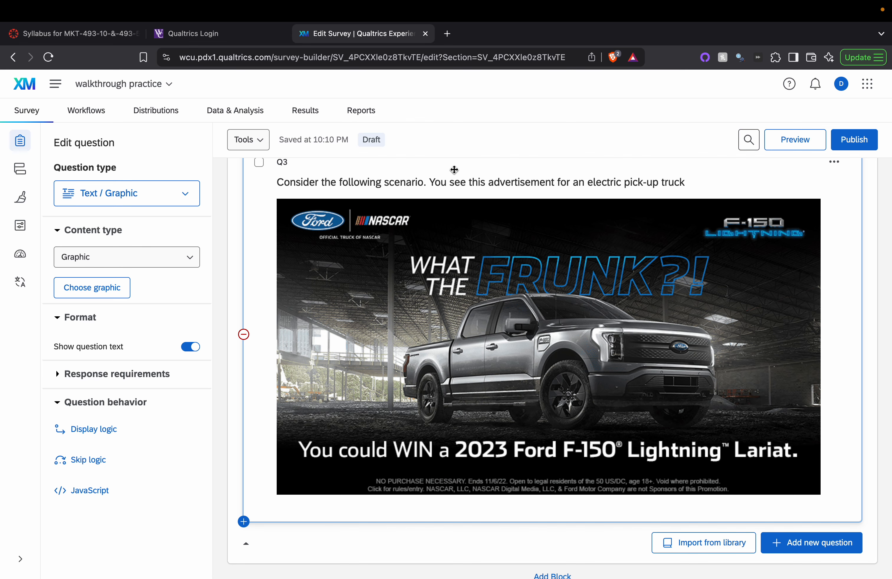
Compare the two scenario questions and collapse both the Scenario 2 and Scenario 1 blocks.
scroll(598, 279, up, 10)
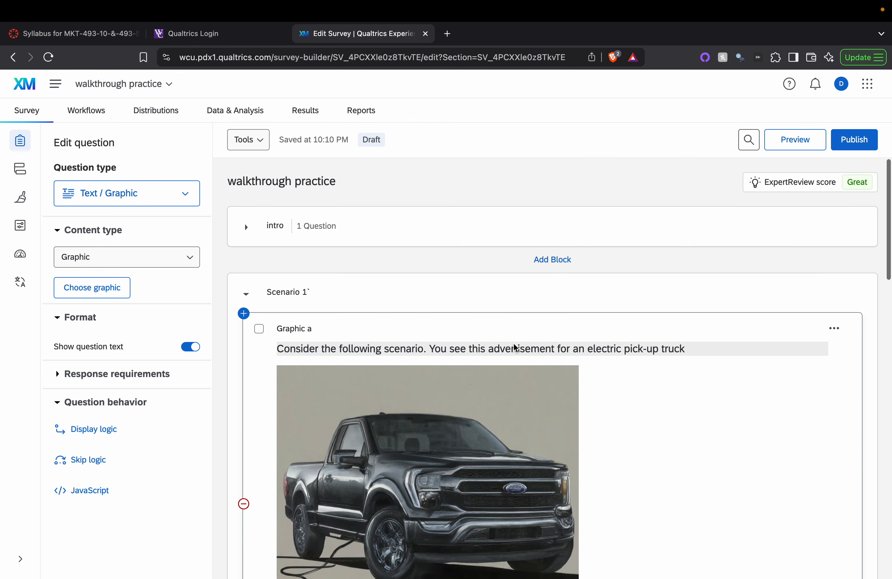
scroll(513, 343, down, 8)
scroll(477, 429, down, 7)
scroll(225, 193, up, 20)
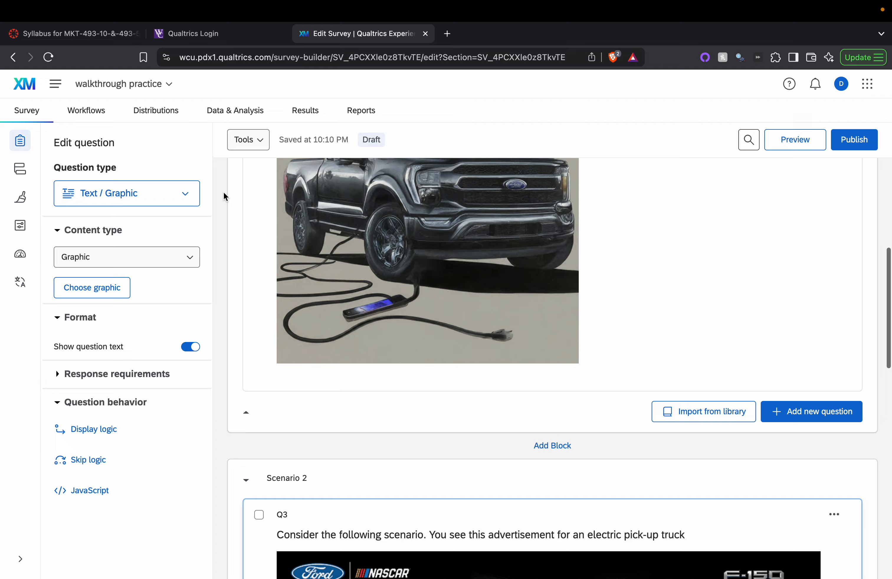
scroll(263, 300, down, 12)
scroll(291, 369, up, 10)
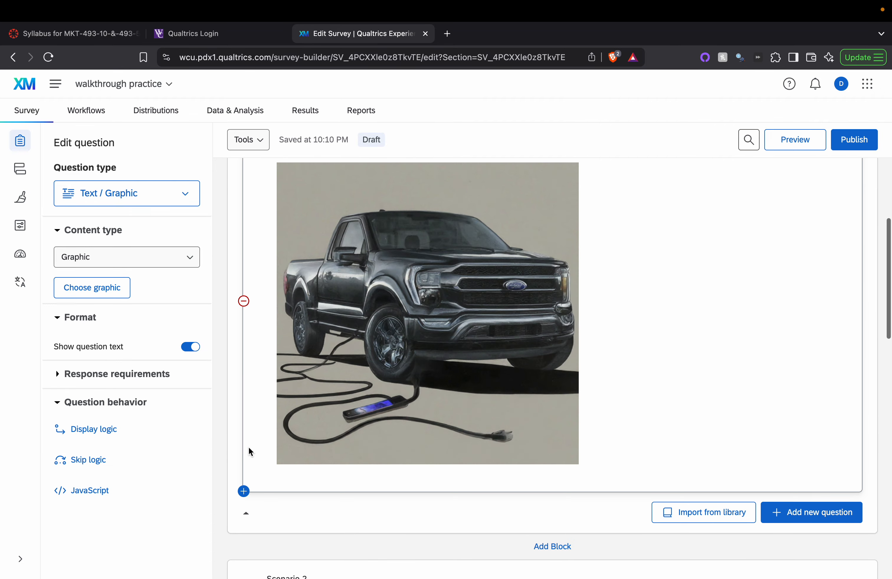
scroll(247, 447, down, 8)
click(250, 241)
scroll(244, 285, up, 10)
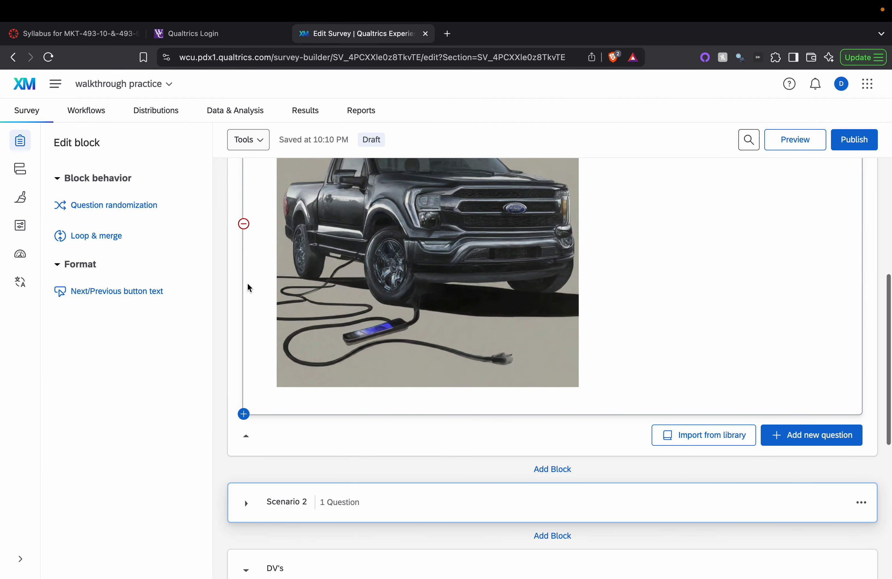
click(242, 266)
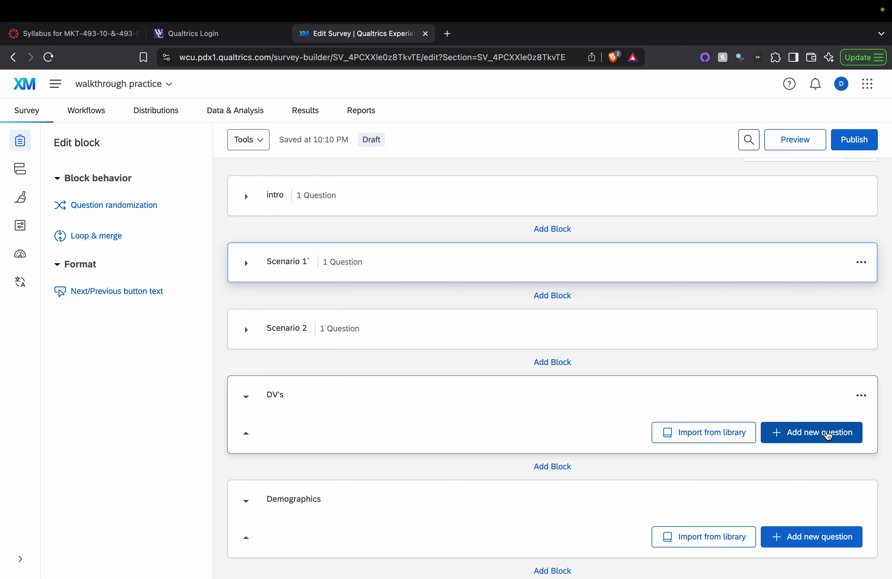
Expand the Scenario 1 block to examine its advertisement question, and collapse the block again.
click(246, 264)
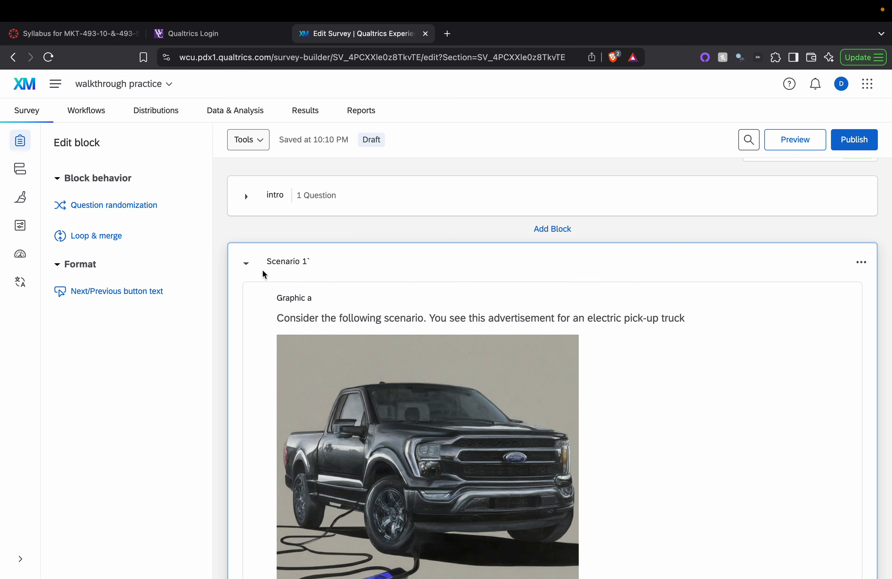
click(251, 266)
click(251, 266)
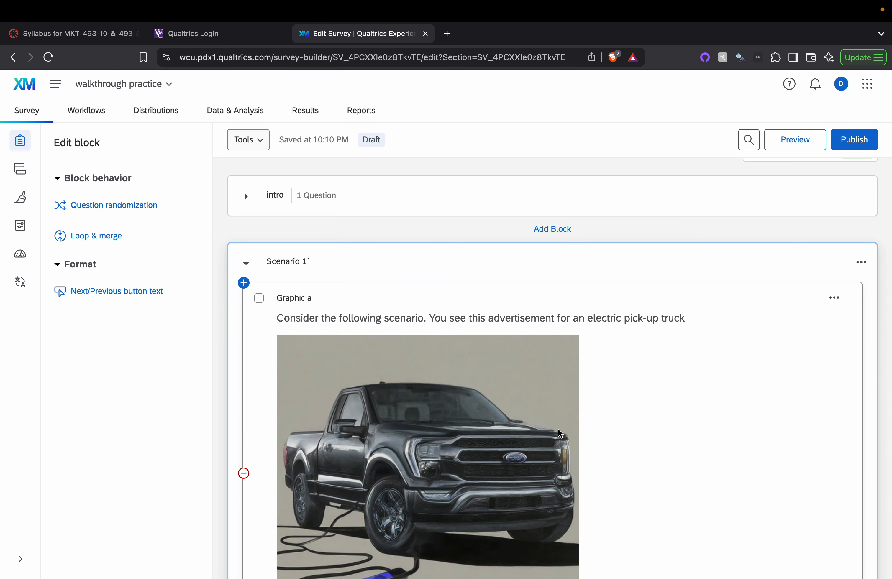
scroll(551, 417, down, 3)
scroll(551, 417, up, 5)
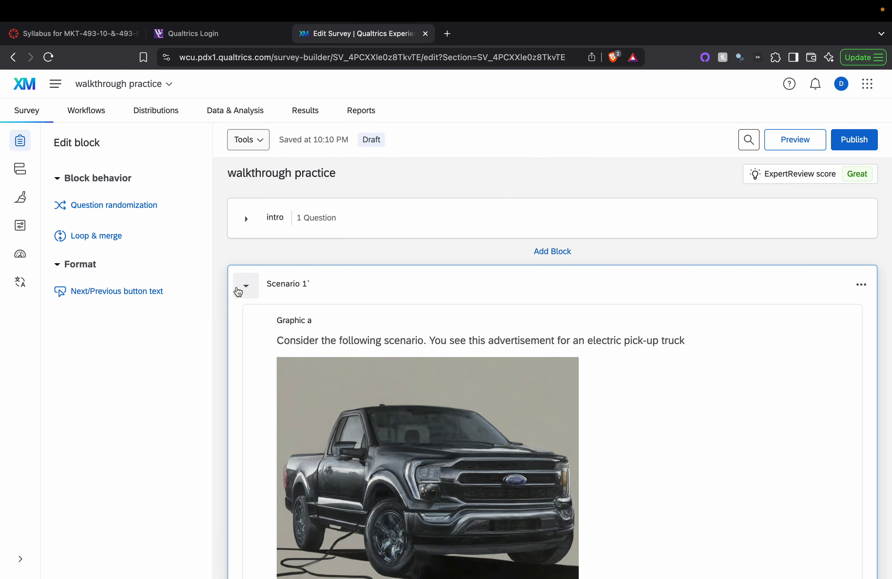
click(240, 294)
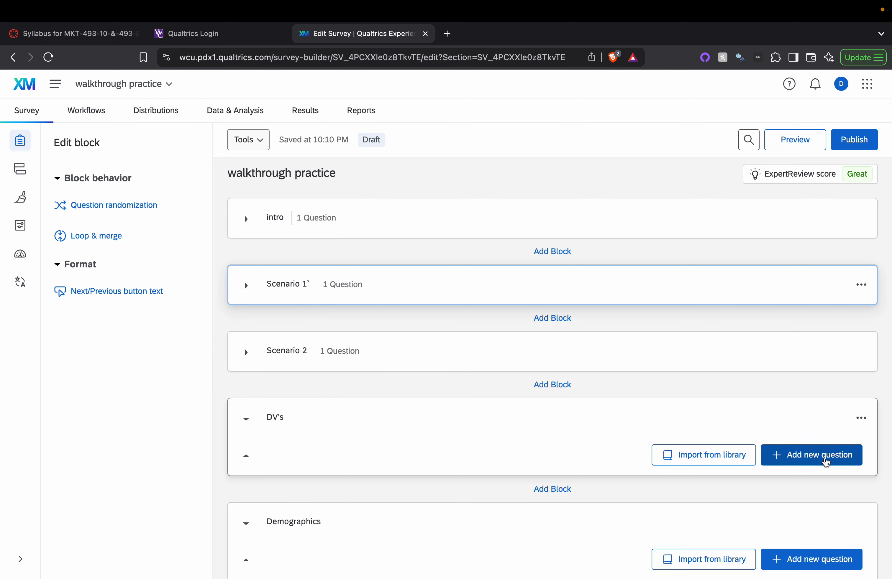
Add a Text entry question to the DV's block.
click(826, 463)
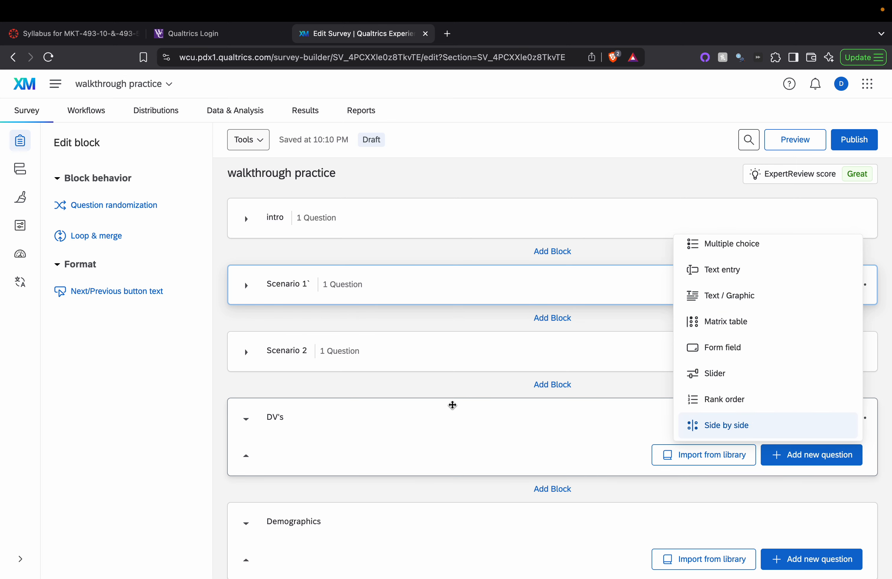
click(454, 399)
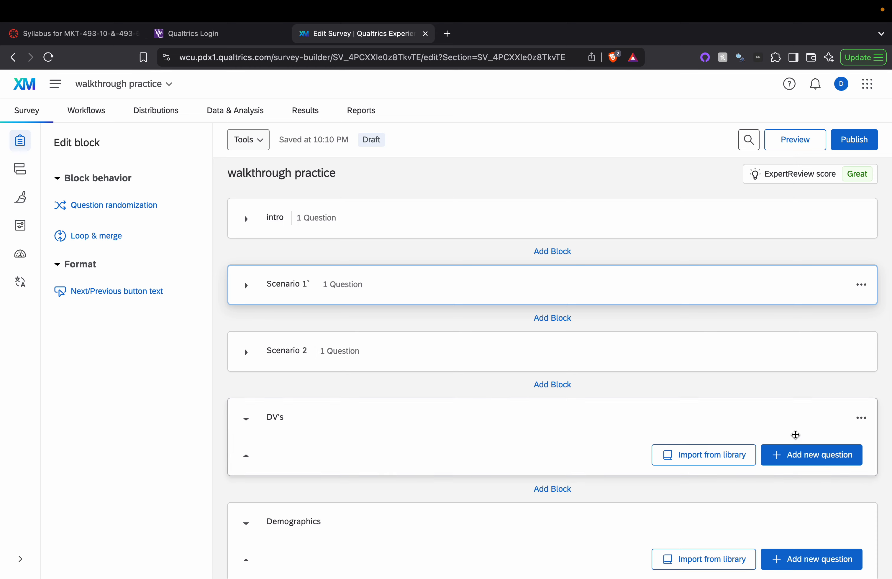
click(798, 455)
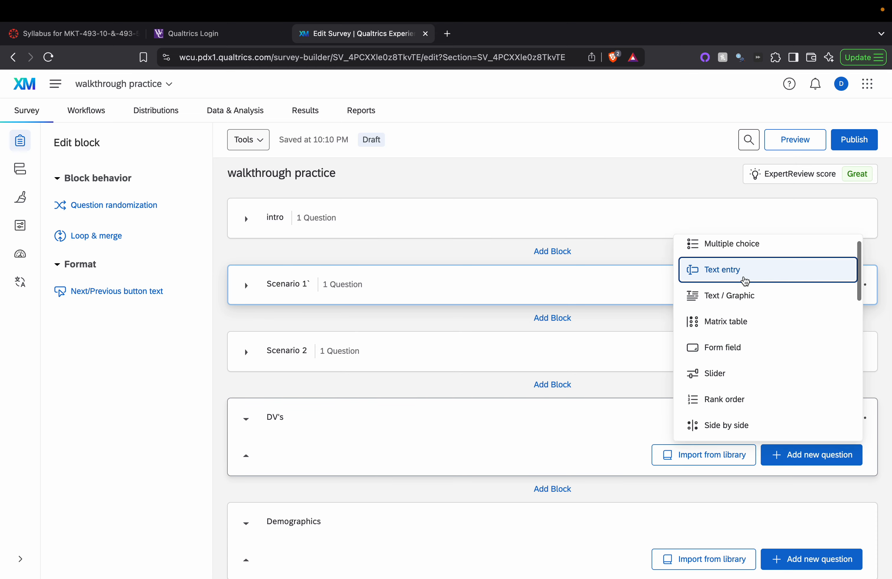
click(742, 280)
Rename the new text entry question in the DV's block as "Unstructured".
click(287, 442)
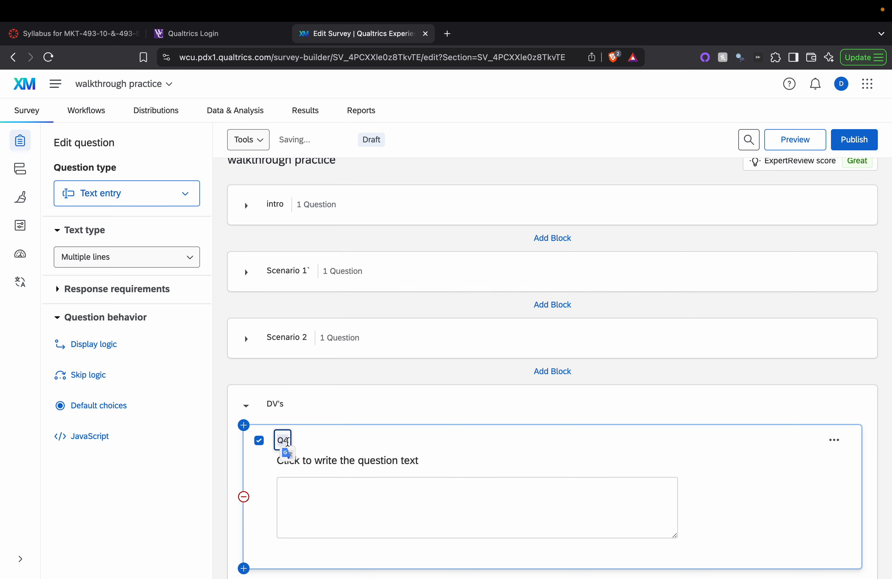
text(Unstruct)
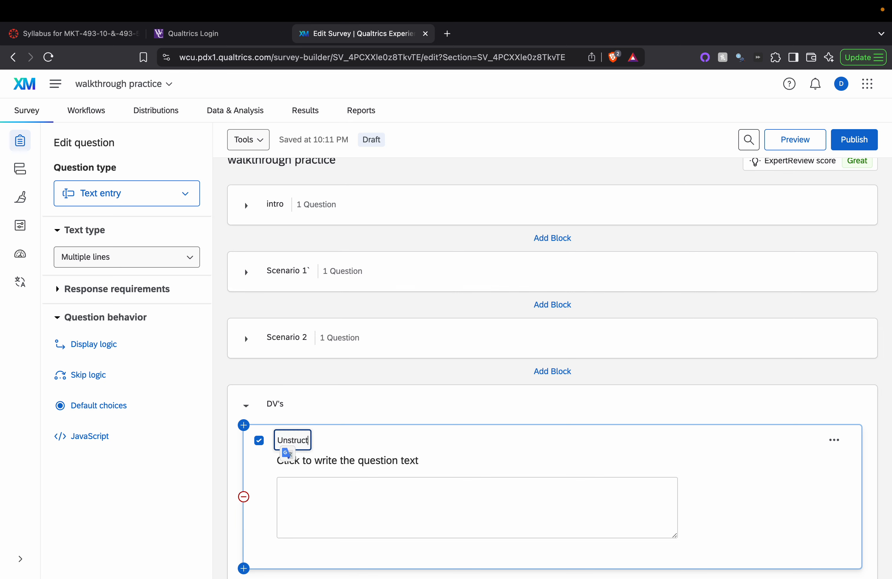
text(ured respons)
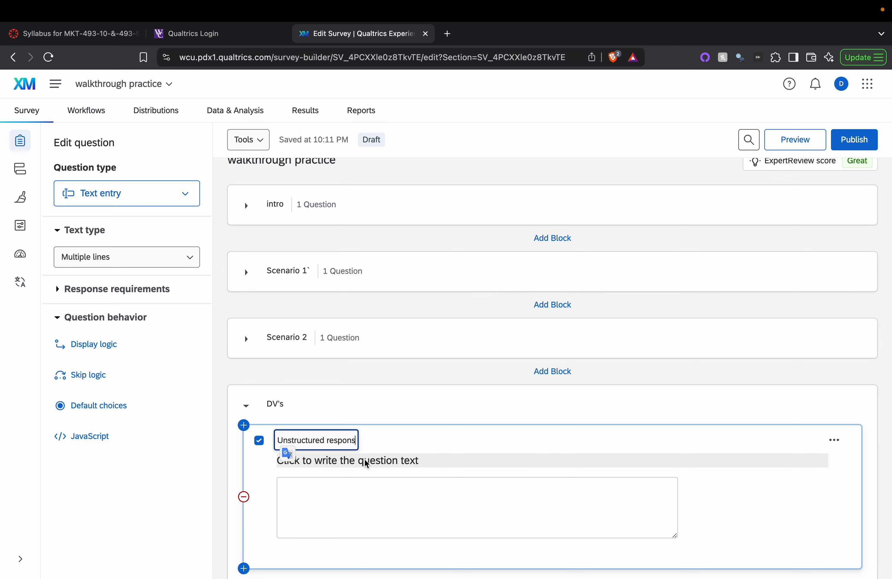
key(BackSpace)
key(BackSpace)
key(BackSpace)
key(BackSpace)
key(BackSpace)
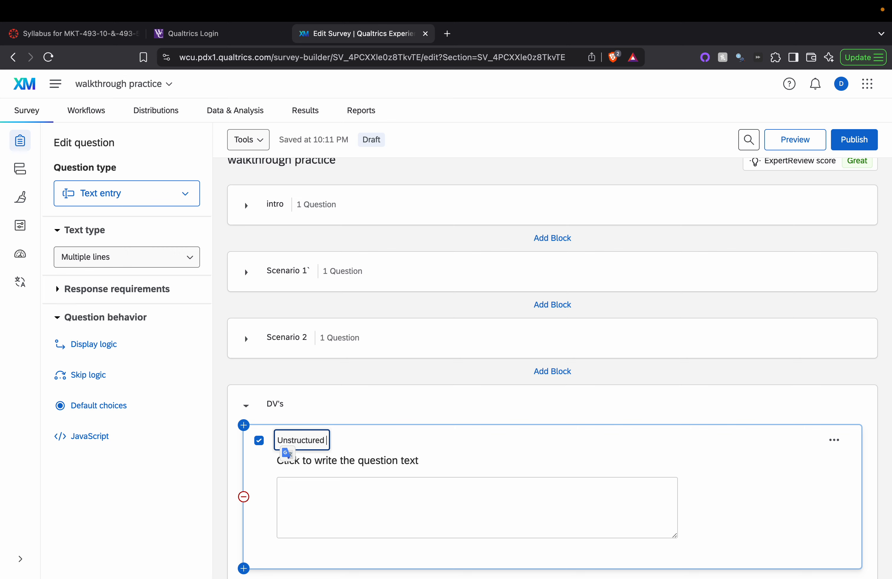
Set the Unstructured question's text to "What are your initial thoughts on the quality of the ad?".
click(385, 453)
text(What are your i)
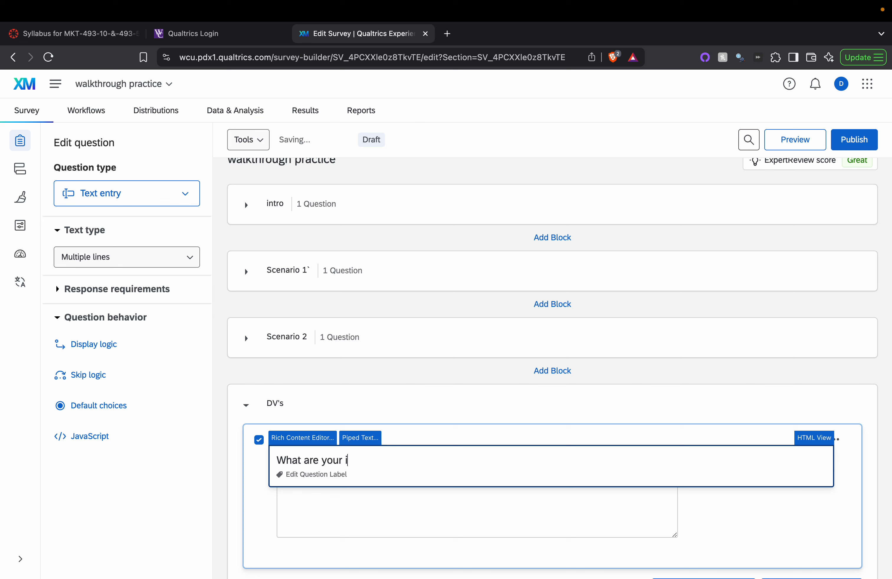
text(nitial thoughts on the )
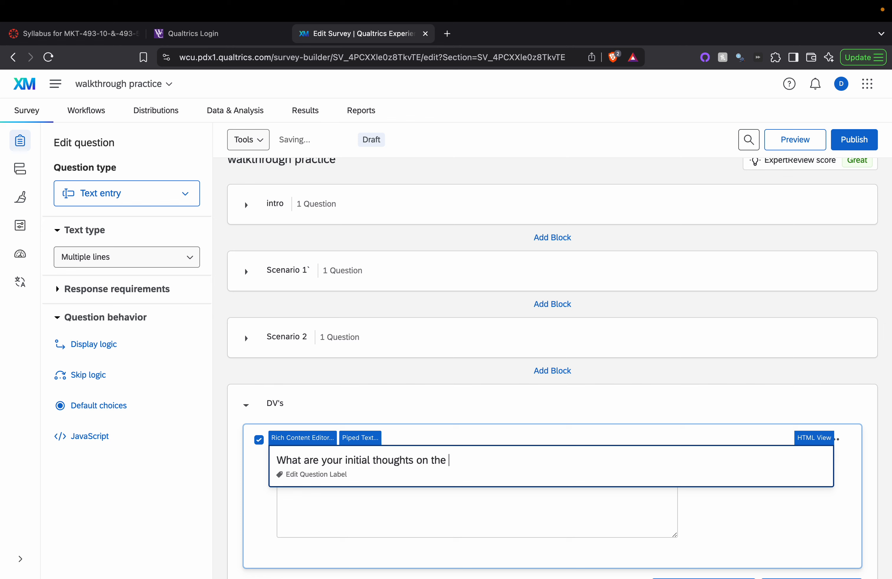
text(quality of the ad?)
click(728, 523)
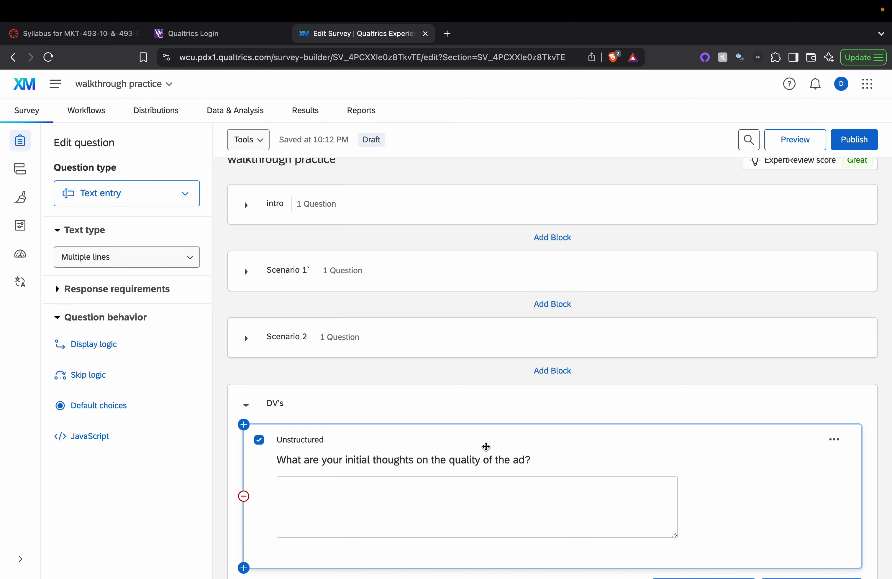
Look through the question types available for another question in the DV's block.
scroll(529, 453, down, 2)
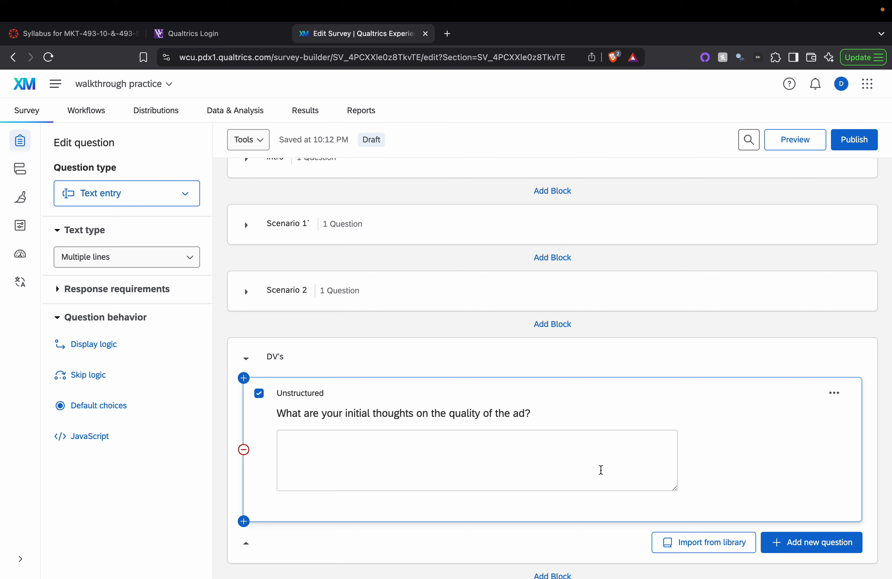
click(824, 541)
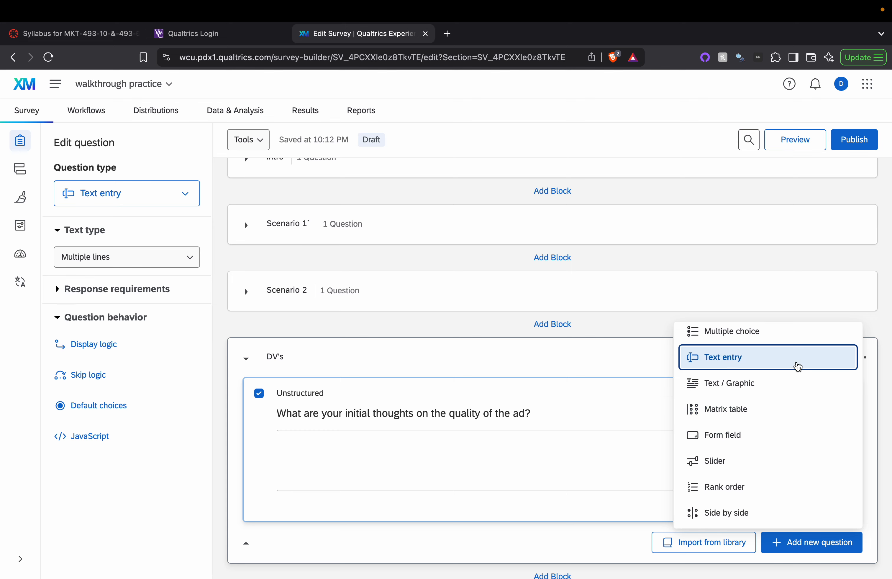
scroll(753, 388, down, 3)
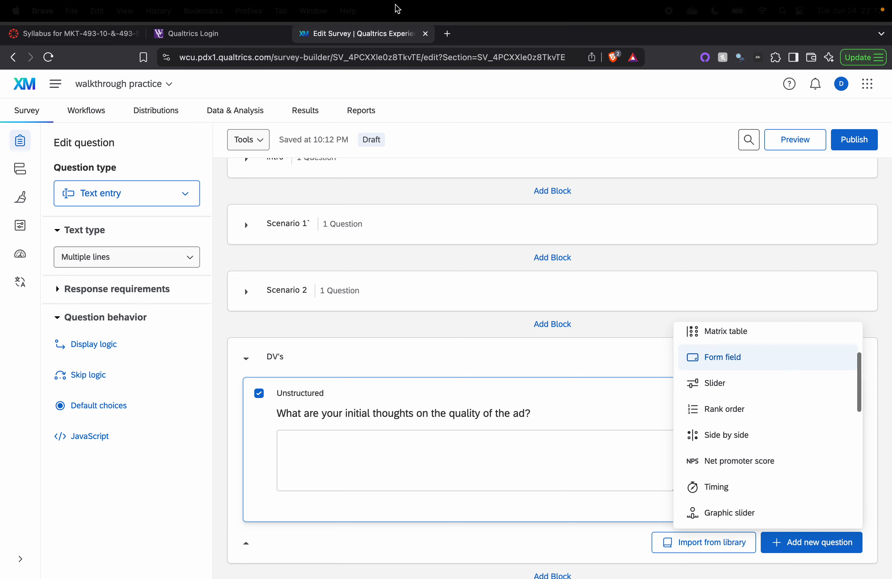
Open Google Gemini in a new browser tab.
click(447, 34)
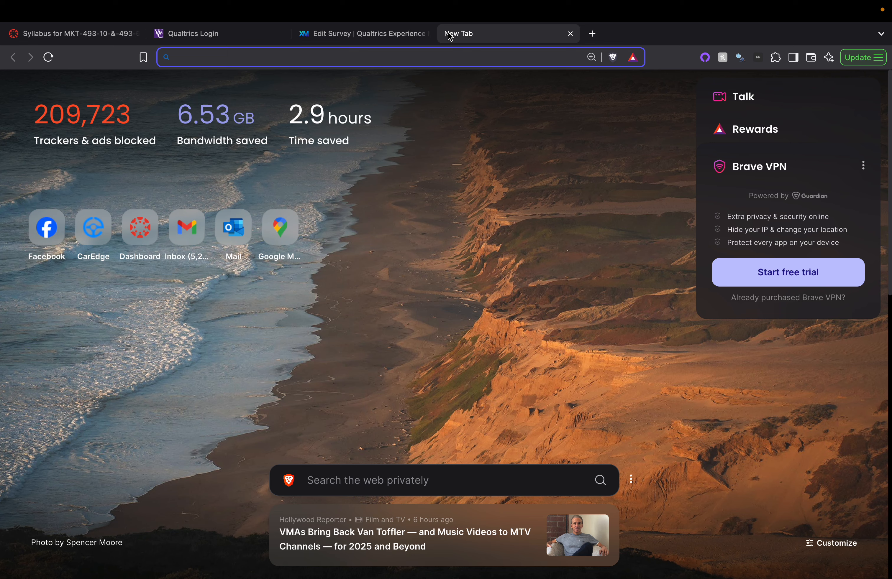
text(c)
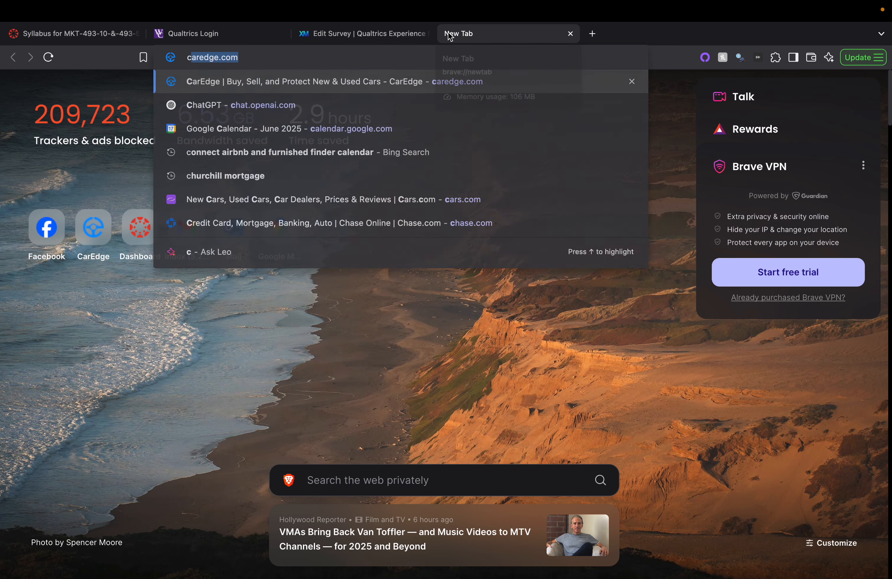
key(BackSpace)
key(BackSpace)
text(gemini)
key(Return)
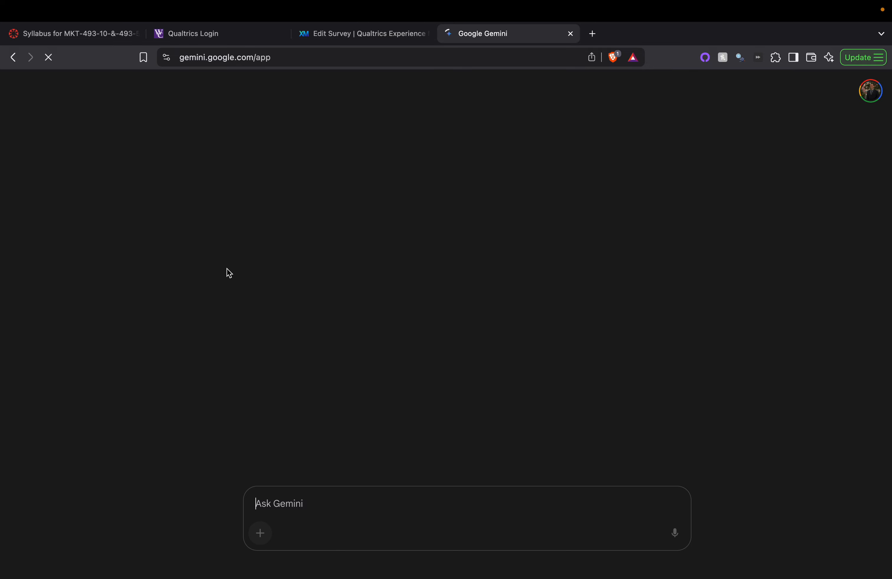
Ask Gemini, with Deep Research enabled, to "Find a research-based interval scale for purchase intentions".
text(Find a research-)
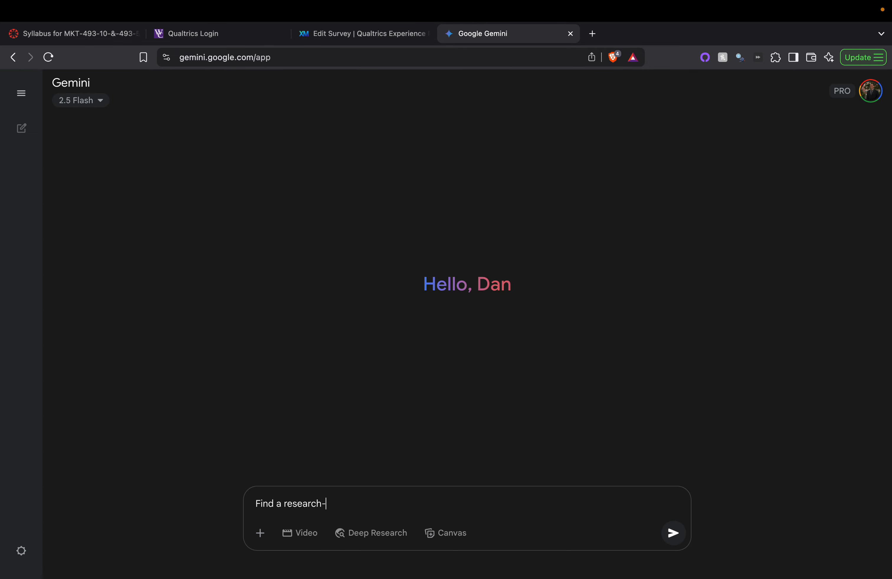
text(based interval scale for ad likeabi)
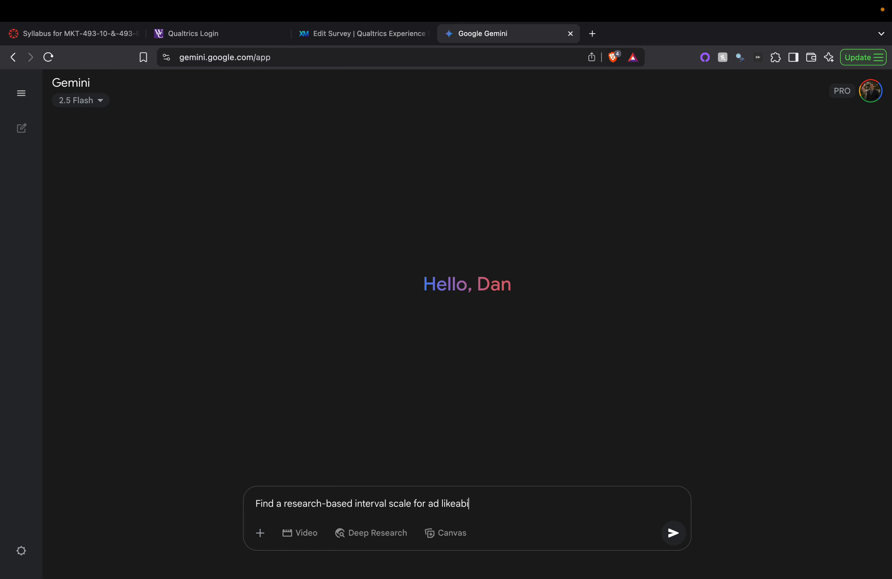
key(BackSpace)
key(BackSpace)
key(BackSpace)
key(BackSpace)
key(BackSpace)
key(BackSpace)
text(purchase intentions)
key(Return)
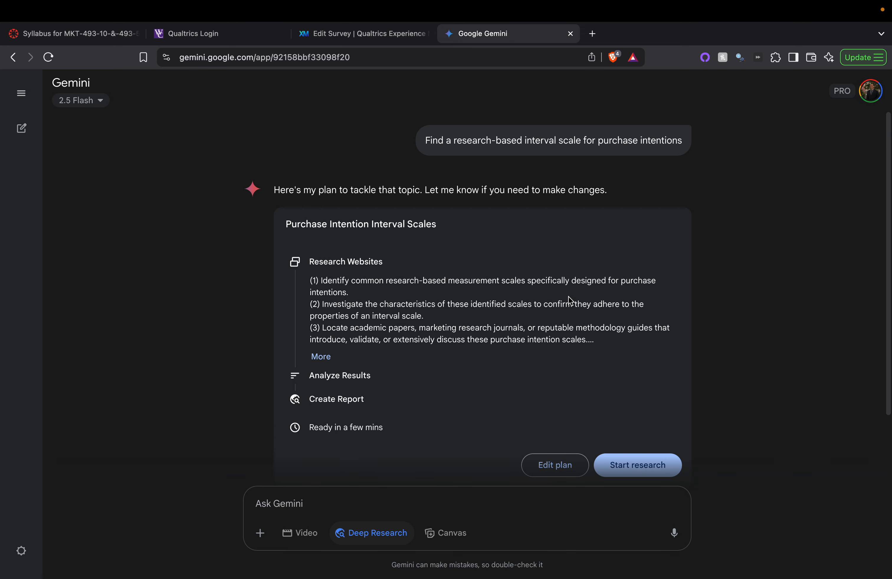
Try to resend "Find a research-based interval scale for purchase intentions" in a new Gemini chat with Deep Research turned off.
click(350, 533)
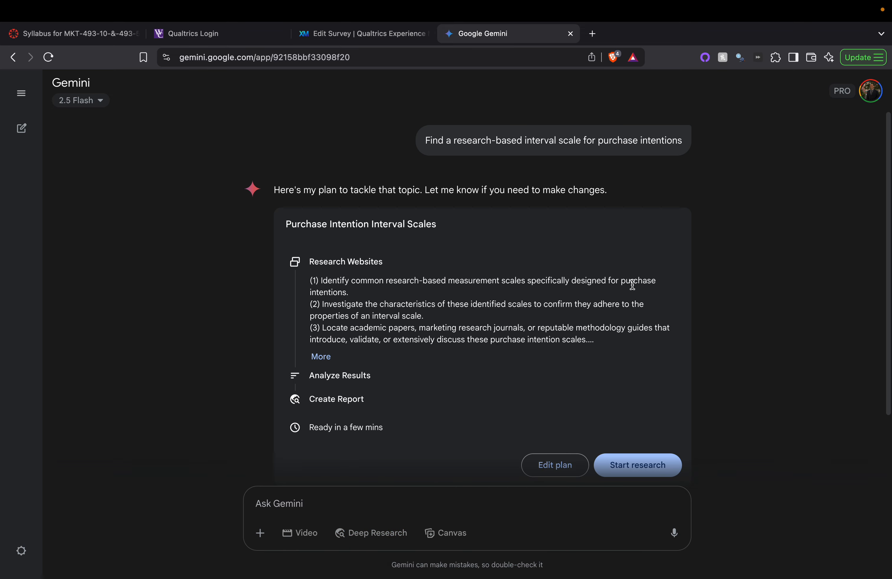
click(430, 141)
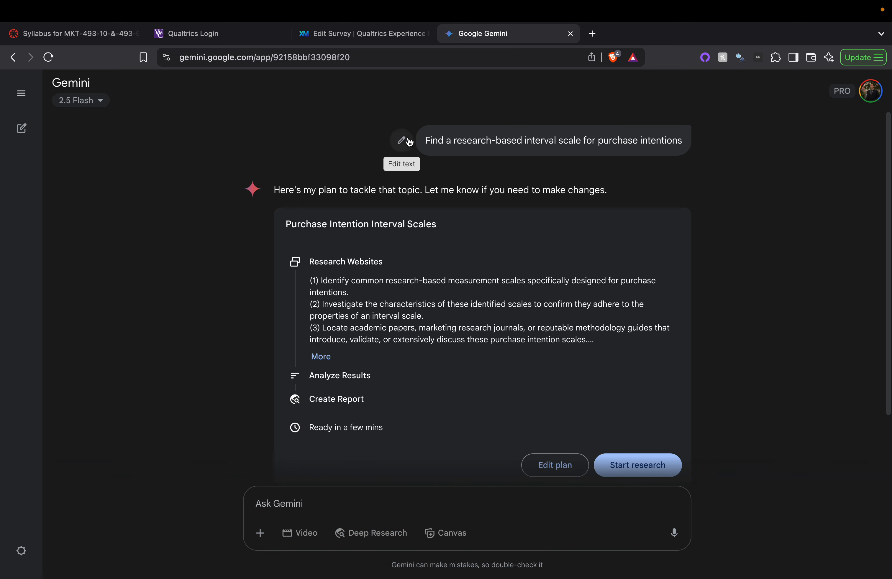
click(421, 141)
drag(423, 143, 740, 148)
key(super+c)
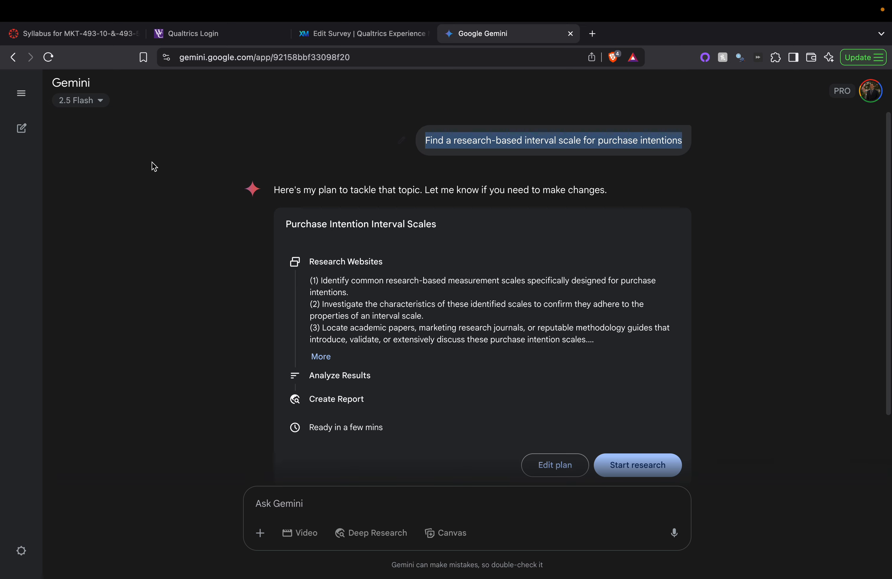
click(25, 95)
click(53, 128)
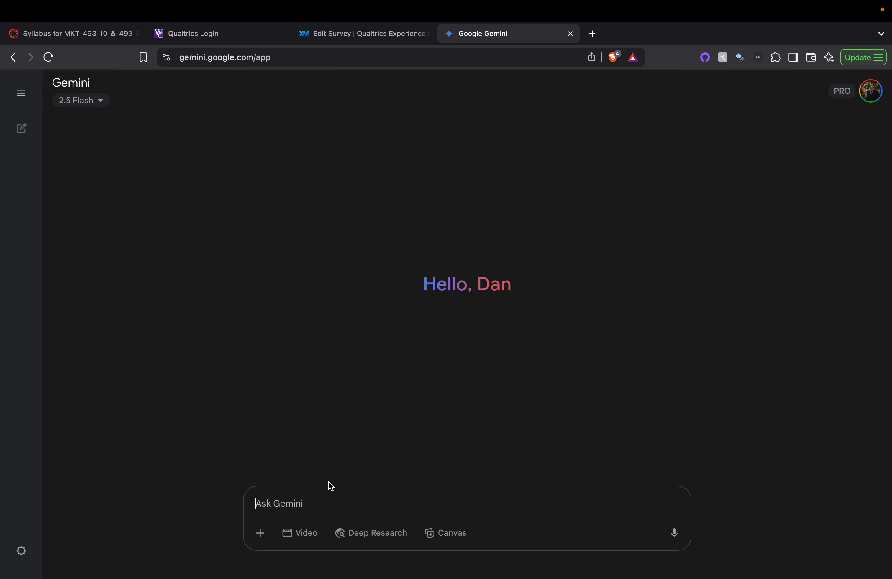
key(super+v)
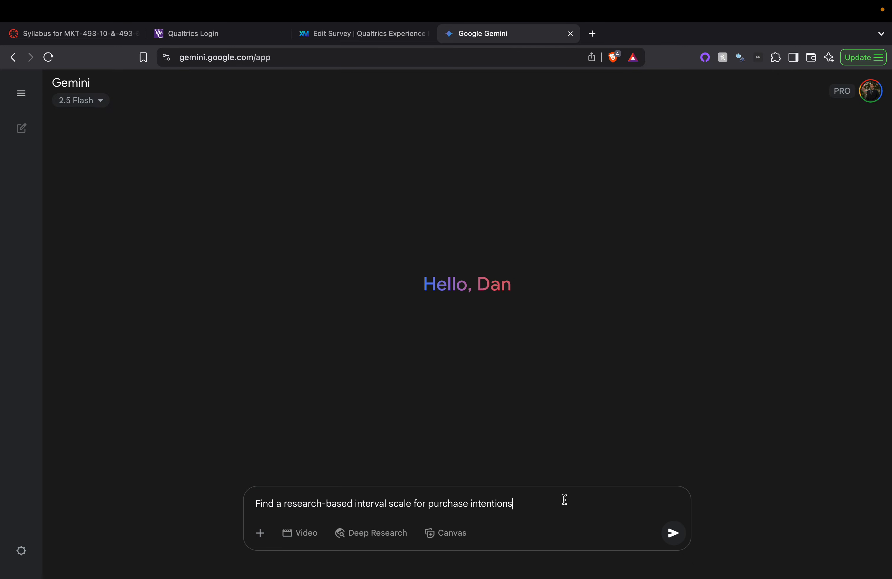
key(Return)
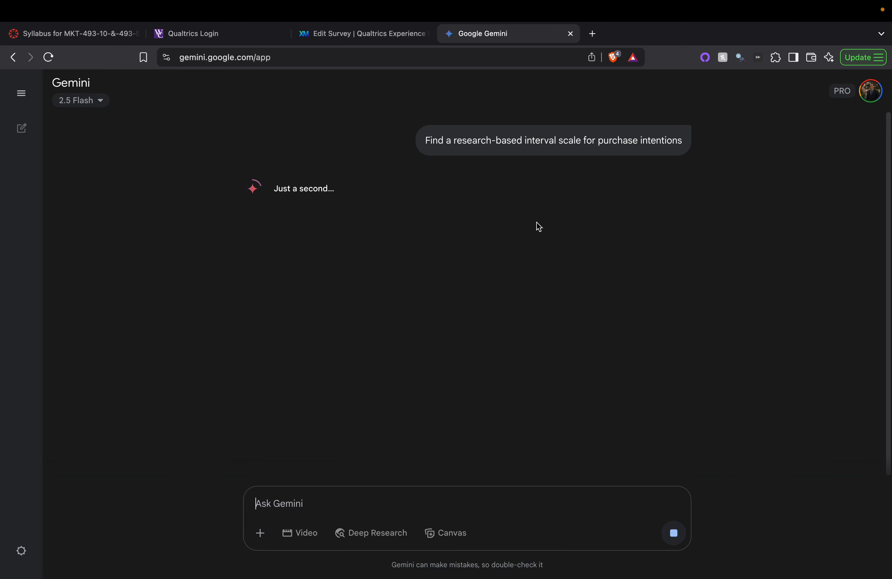
click(364, 34)
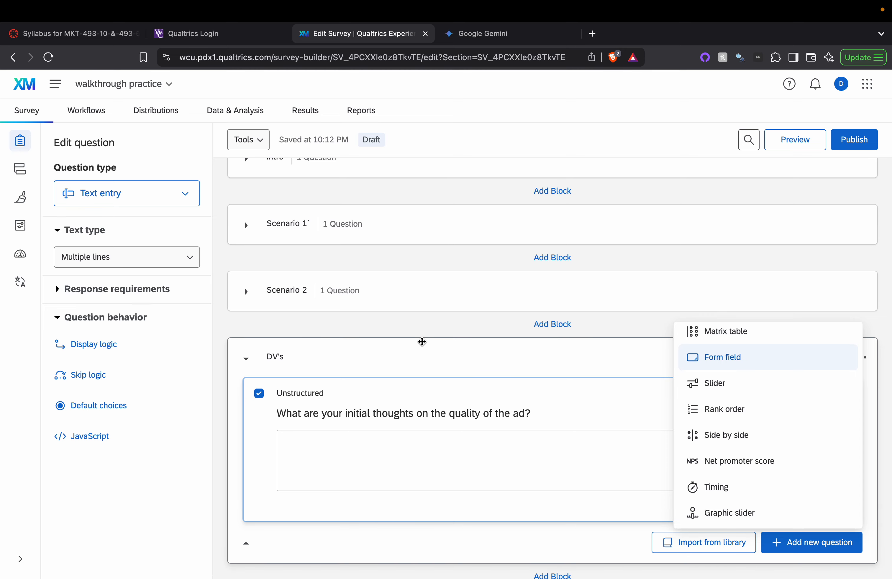
click(512, 34)
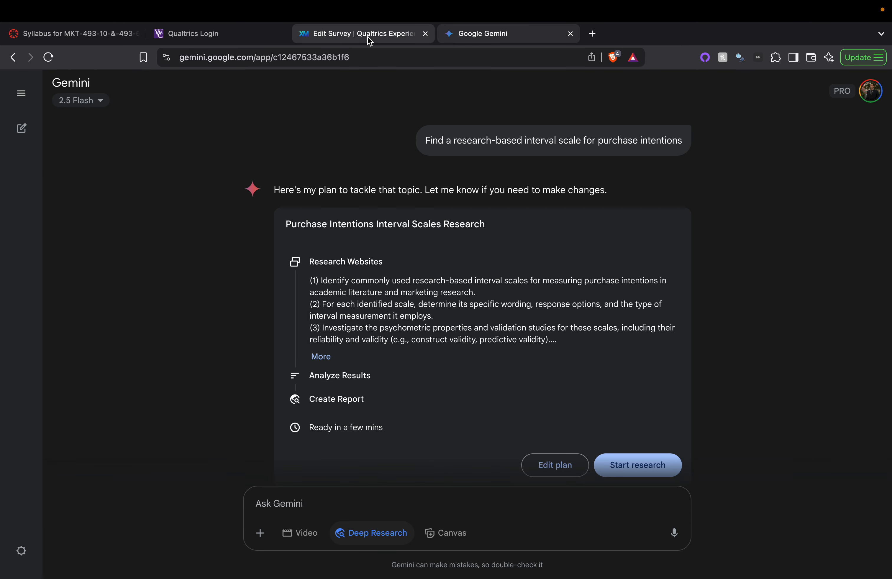
Copy the purchase intentions prompt into another new Gemini chat using the 2.5 Flash model.
drag(414, 140, 721, 139)
key(super+c)
click(21, 93)
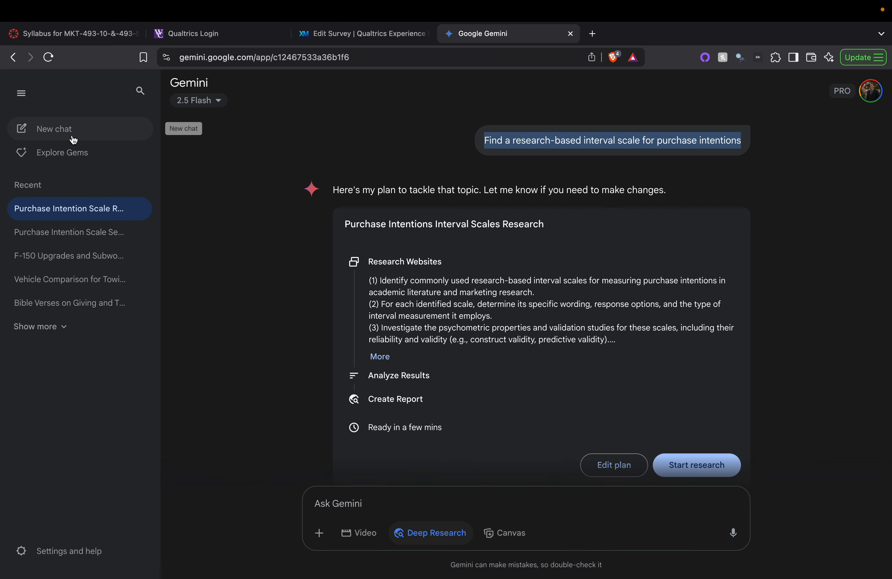
click(70, 134)
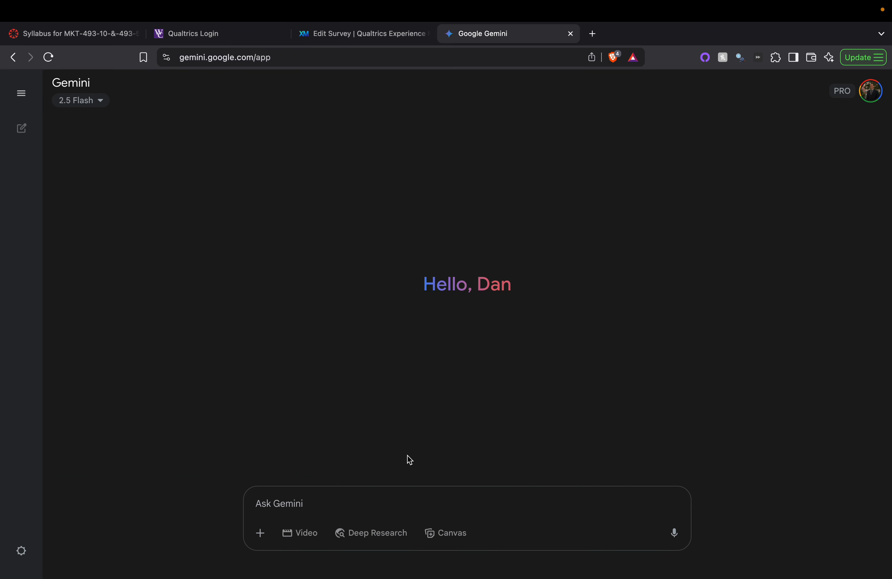
click(94, 103)
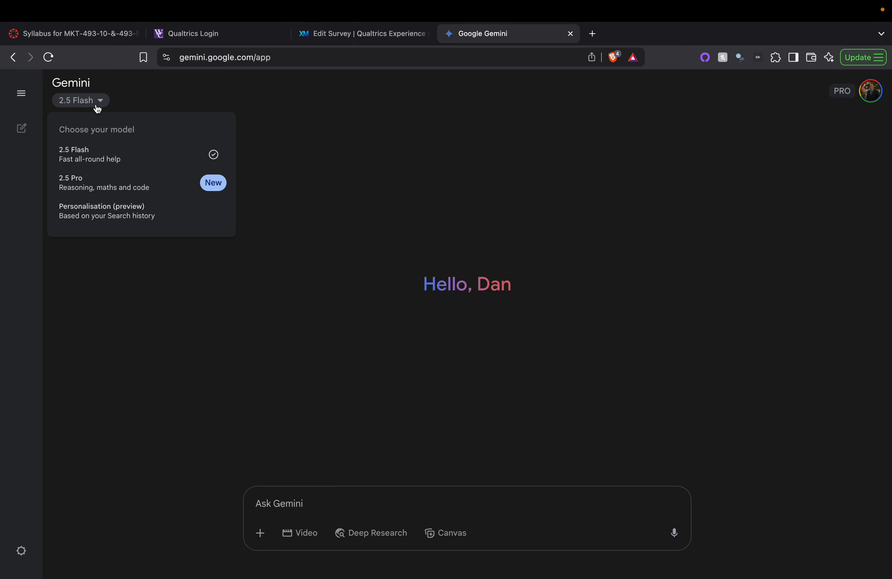
click(151, 156)
key(super+v)
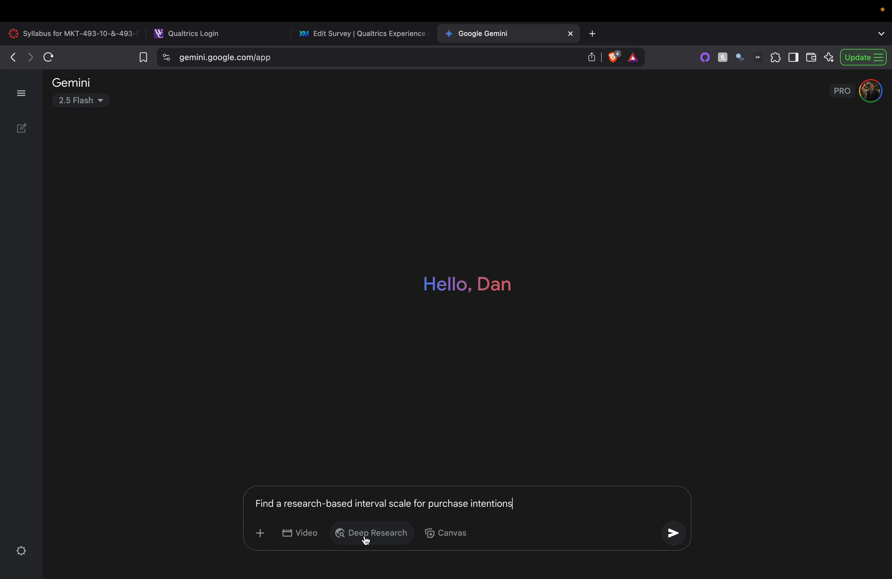
click(261, 539)
click(260, 540)
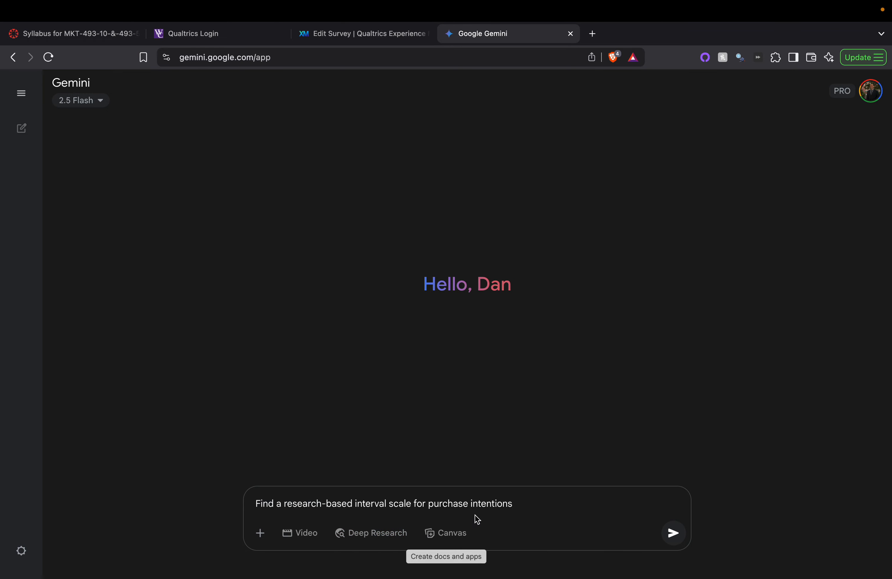
Replace "research" with "academic" in the prompt, send it without Deep Research, and regenerate Gemini's response.
double_click(313, 503)
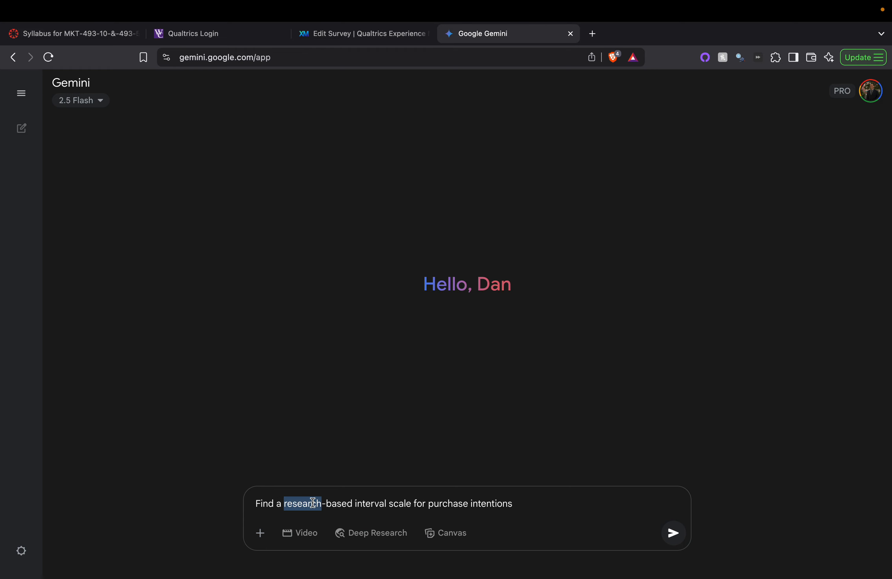
text(academic)
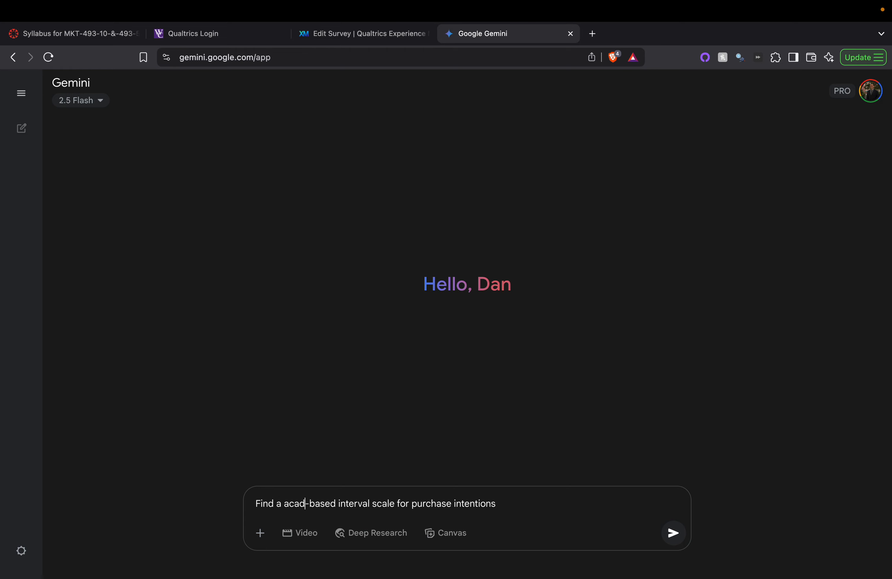
key(Return)
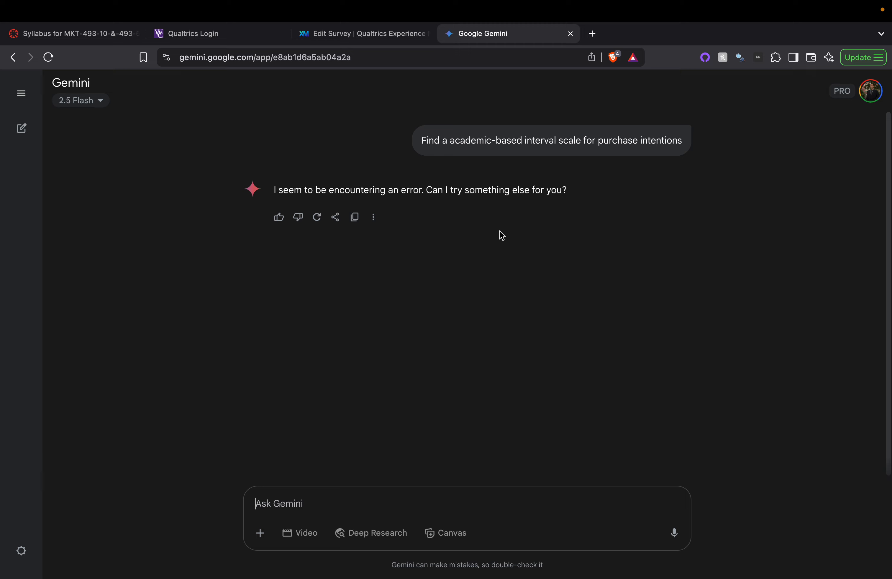
click(316, 218)
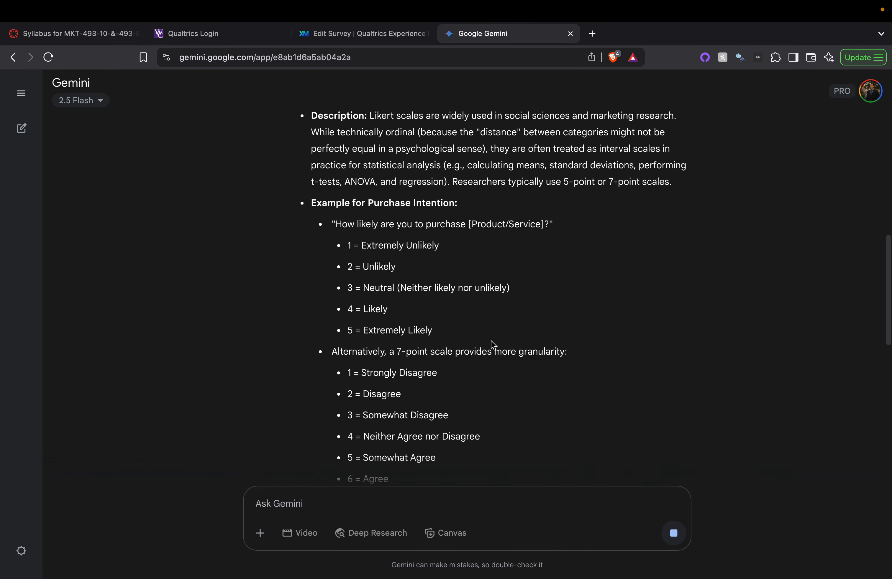
Read through Gemini's answer on Likert-type scales, Juster's 11-point probability scale, and the considerations for academic research.
scroll(400, 293, down, 10)
scroll(401, 293, up, 10)
scroll(399, 278, down, 8)
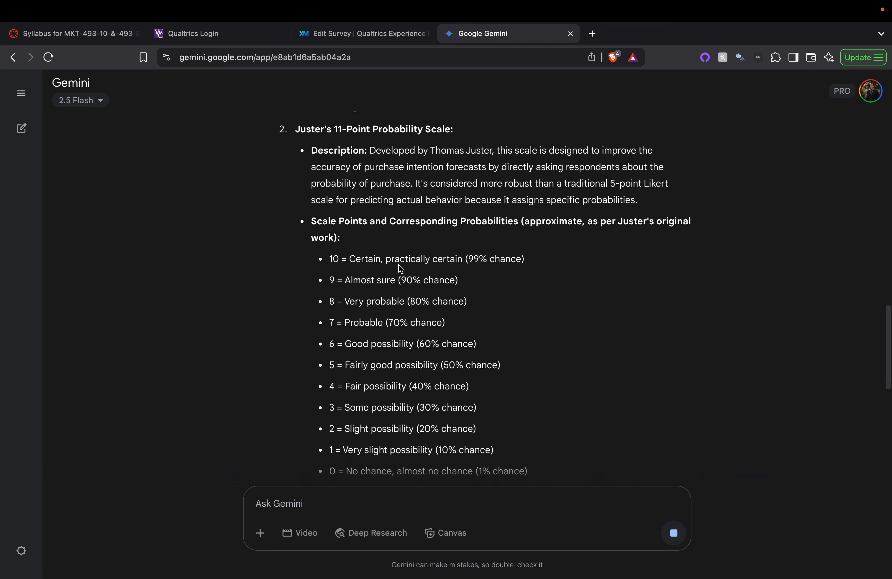
scroll(401, 278, up, 9)
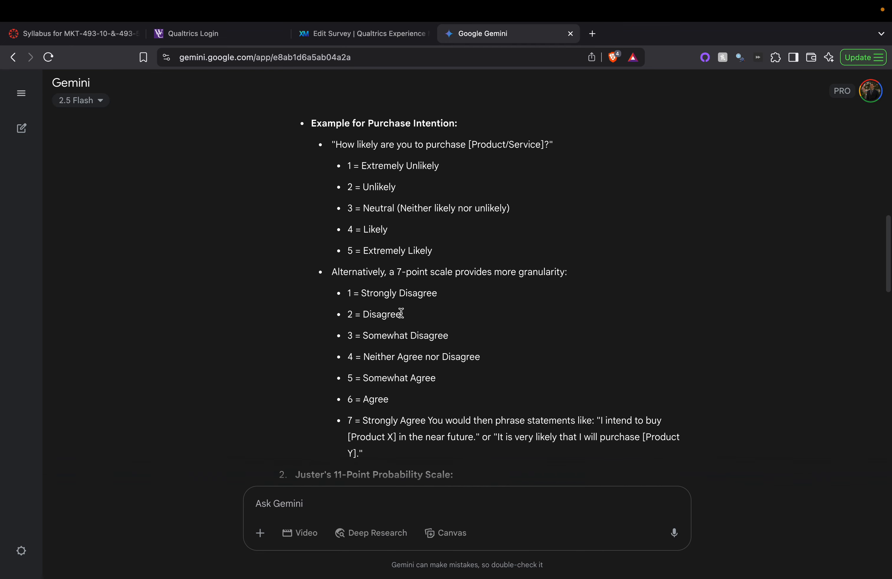
scroll(400, 313, up, 5)
scroll(403, 341, down, 4)
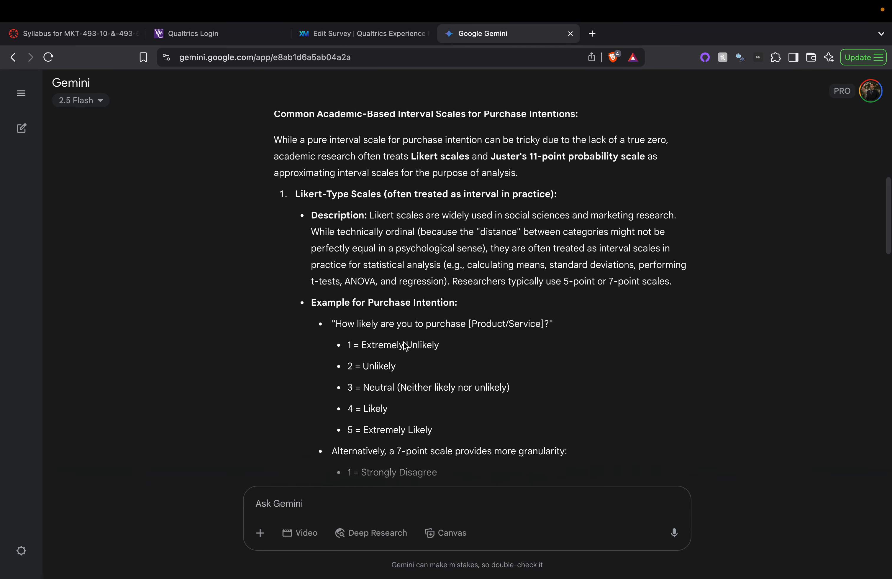
scroll(404, 342, down, 5)
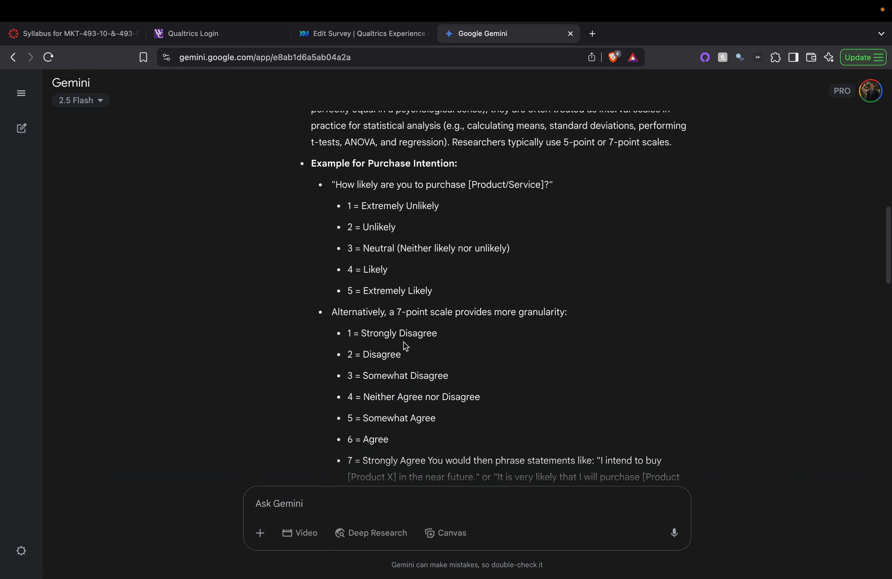
scroll(404, 342, down, 5)
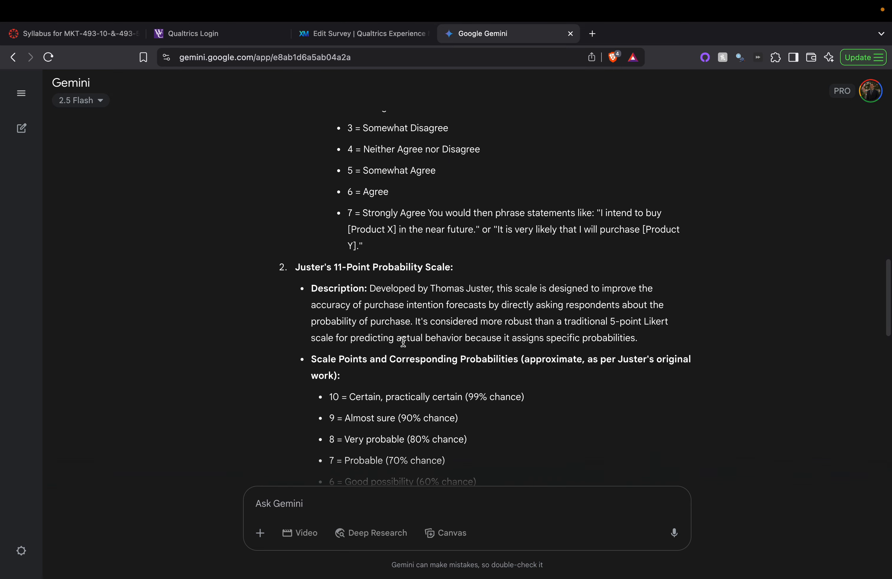
scroll(405, 345, down, 6)
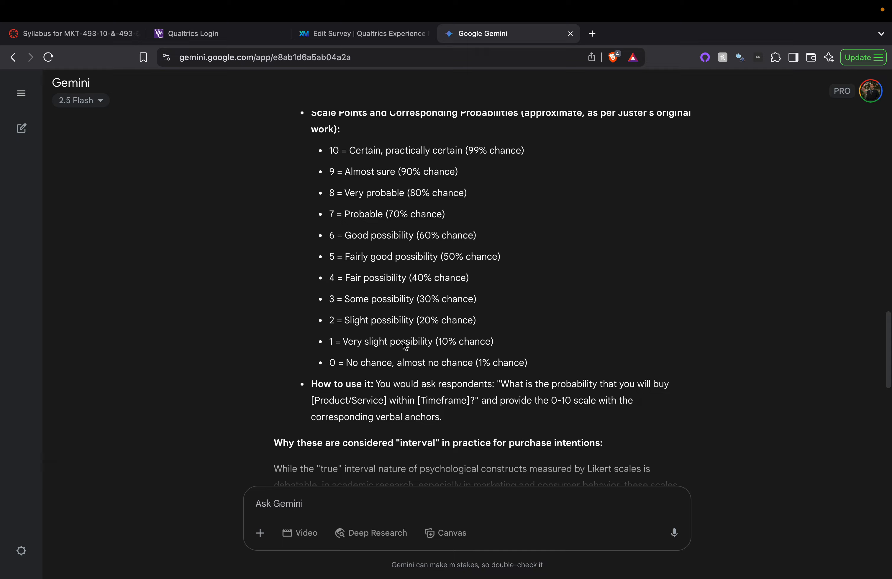
scroll(403, 342, down, 10)
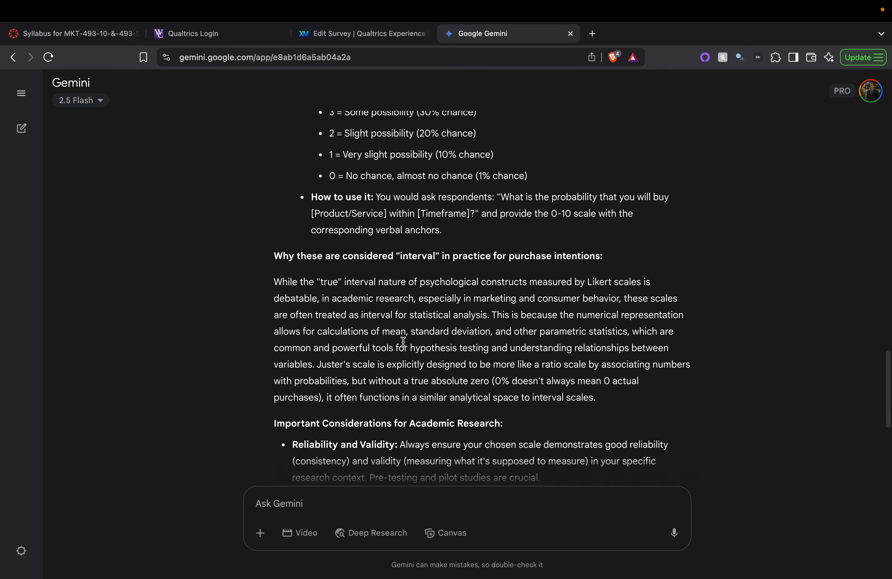
scroll(376, 232, up, 20)
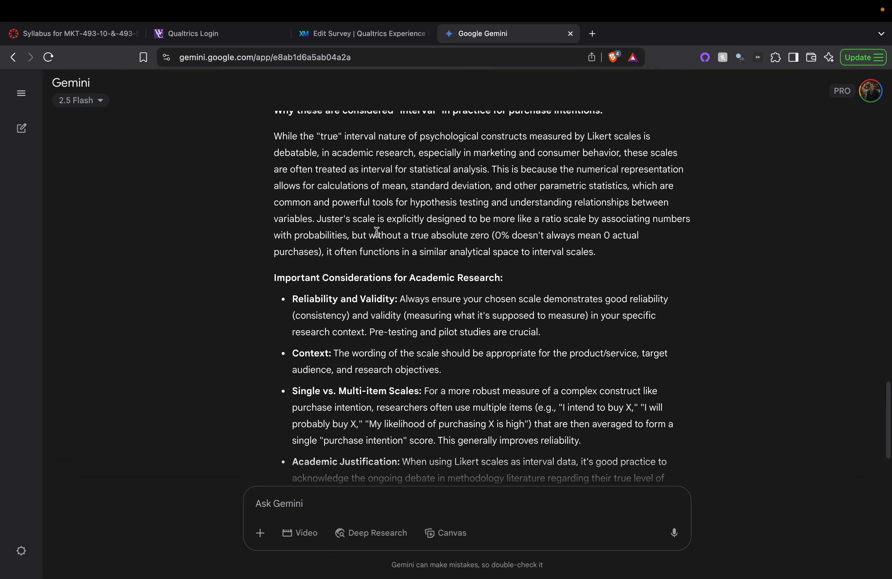
scroll(456, 374, up, 2)
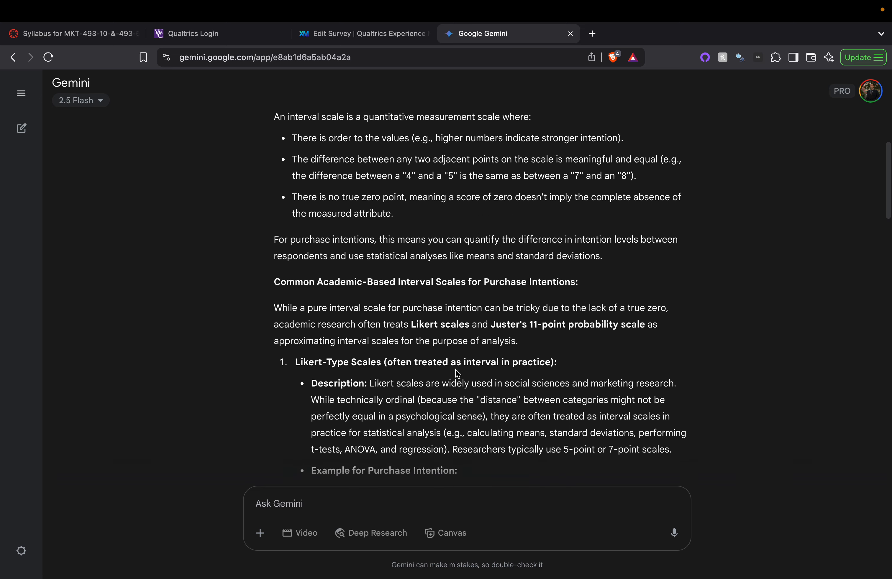
Ask Gemini the follow-up "Find a 3-item likert scale for purchase intentions".
click(364, 506)
text(What)
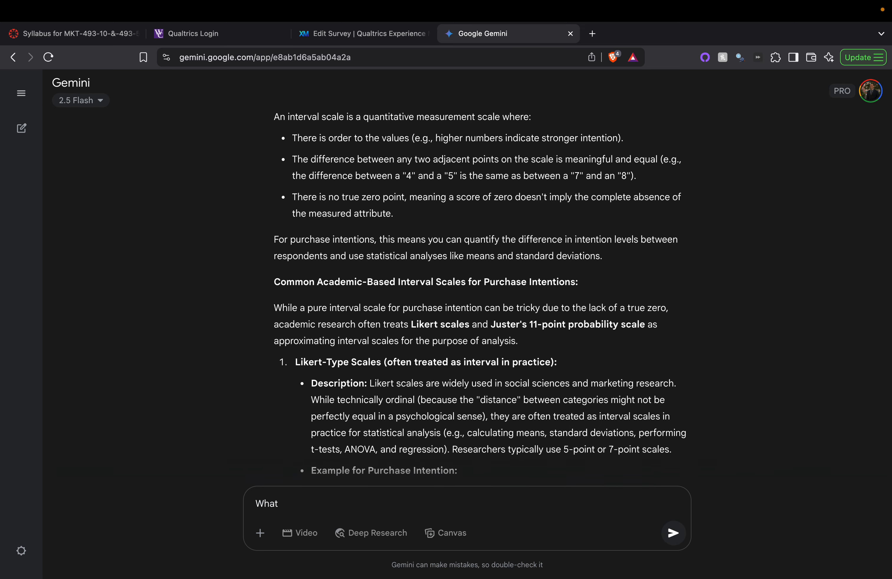
key(super+a)
text(Find a 3-item li)
key(BackSpace)
text(likert scale for)
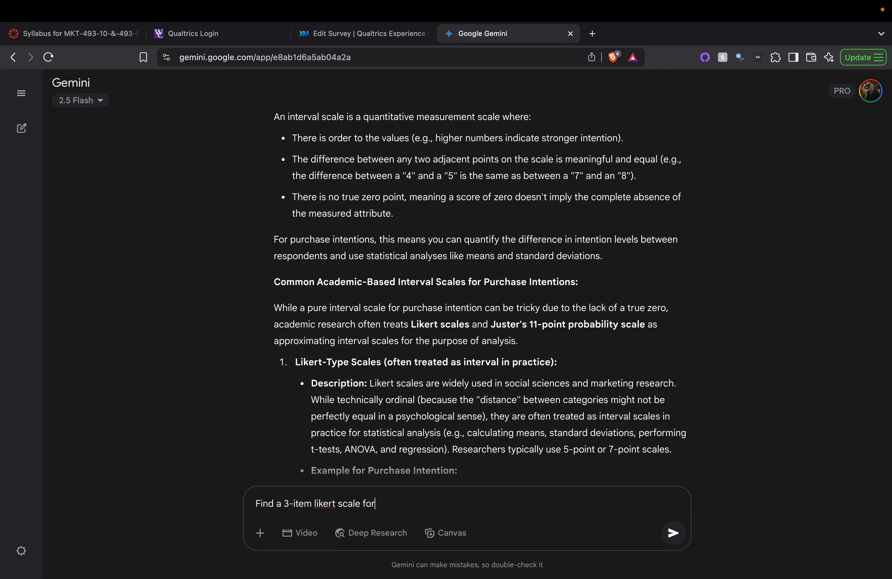
text( purchase intentions)
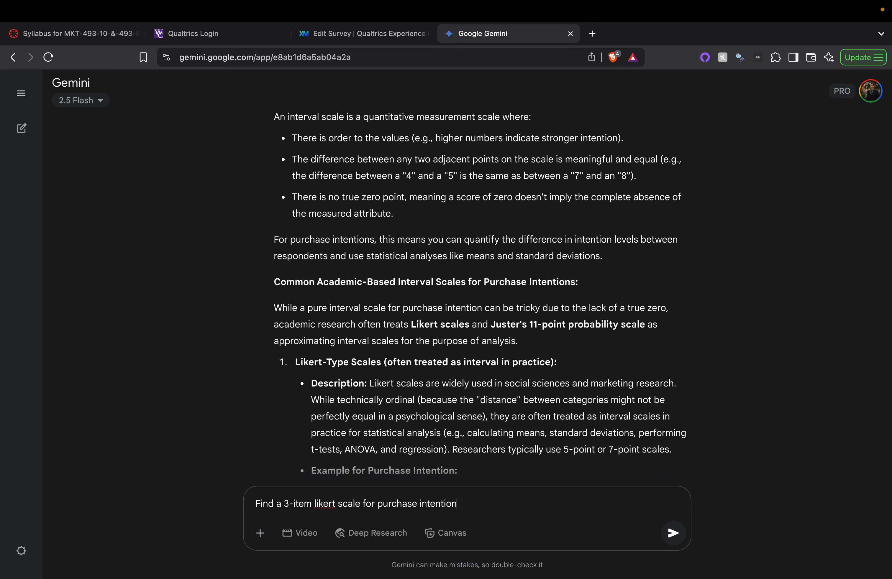
key(Return)
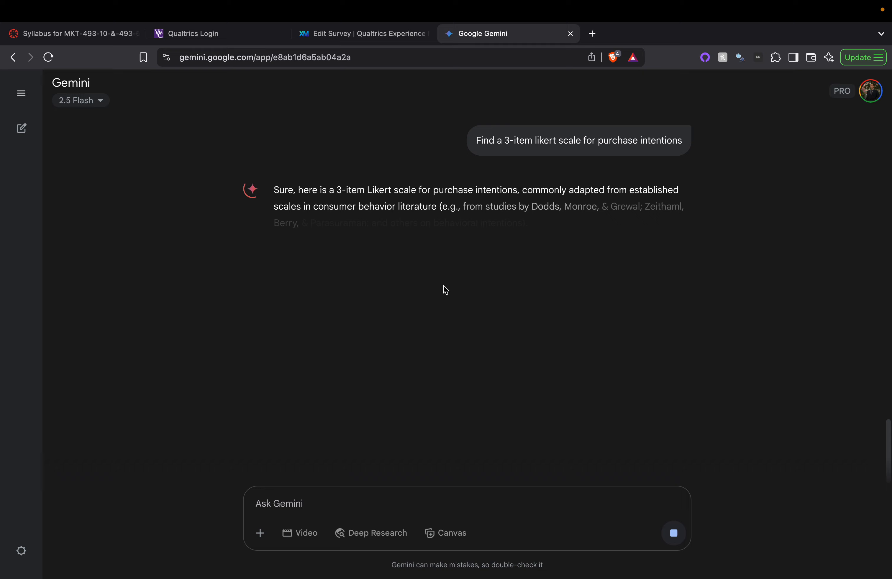
Examine the 3-item purchase intention scale, its 7-point options, and the authors cited as its source.
scroll(477, 341, down, 4)
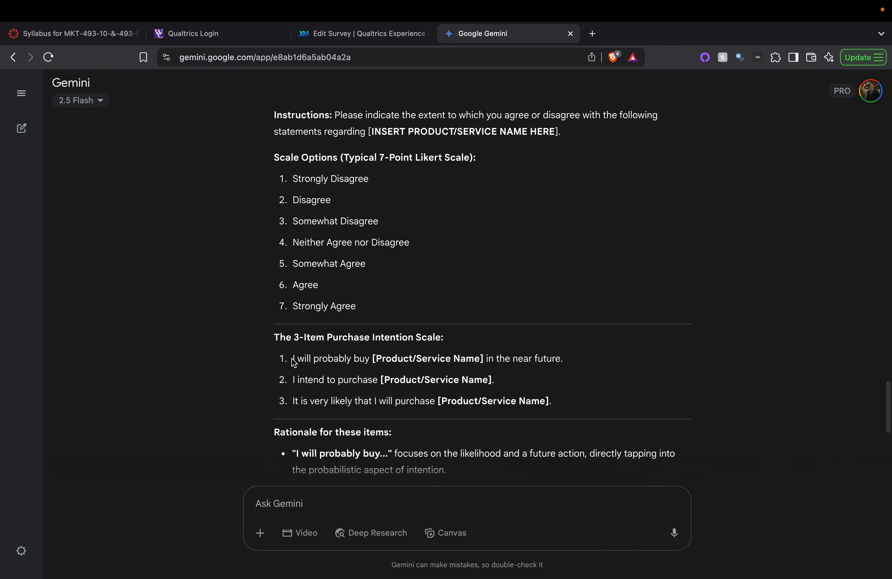
drag(294, 362, 419, 353)
scroll(419, 353, up, 2)
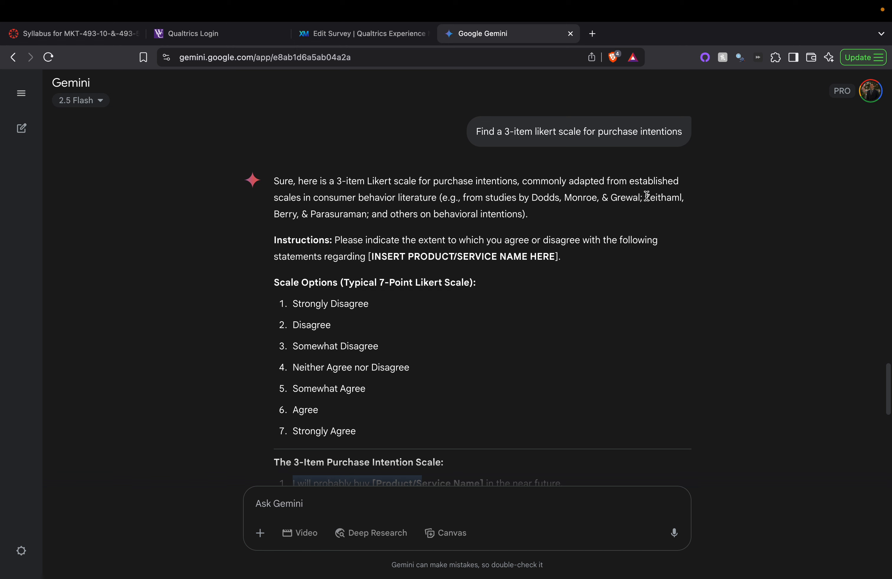
drag(646, 198, 366, 214)
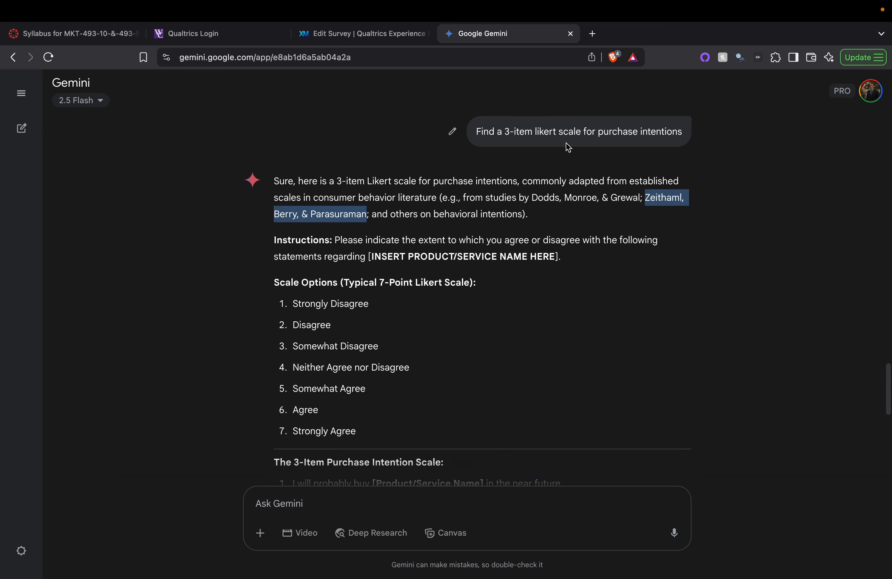
Open Google Scholar in a new tab and search it for "purchase intentions scale", without any author name.
key(super+t)
text(scho)
key(Return)
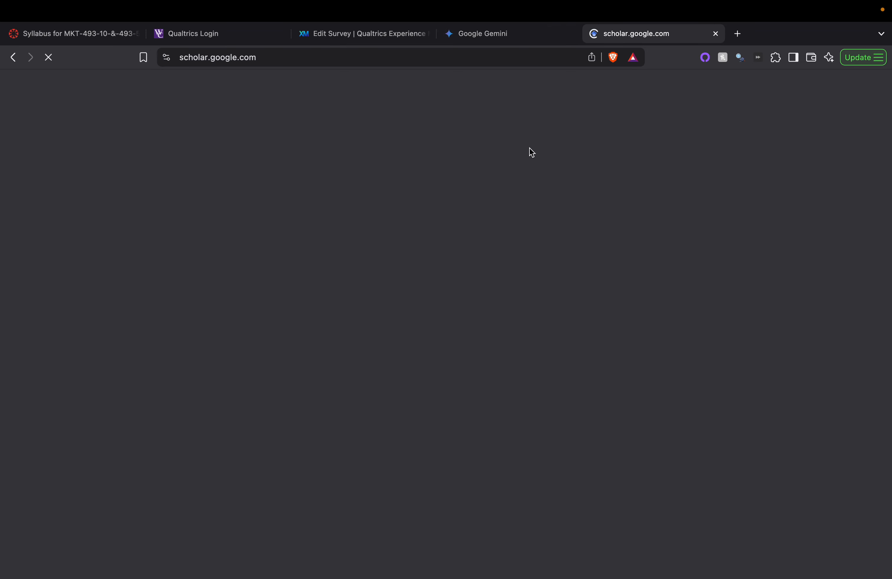
text(purchase i)
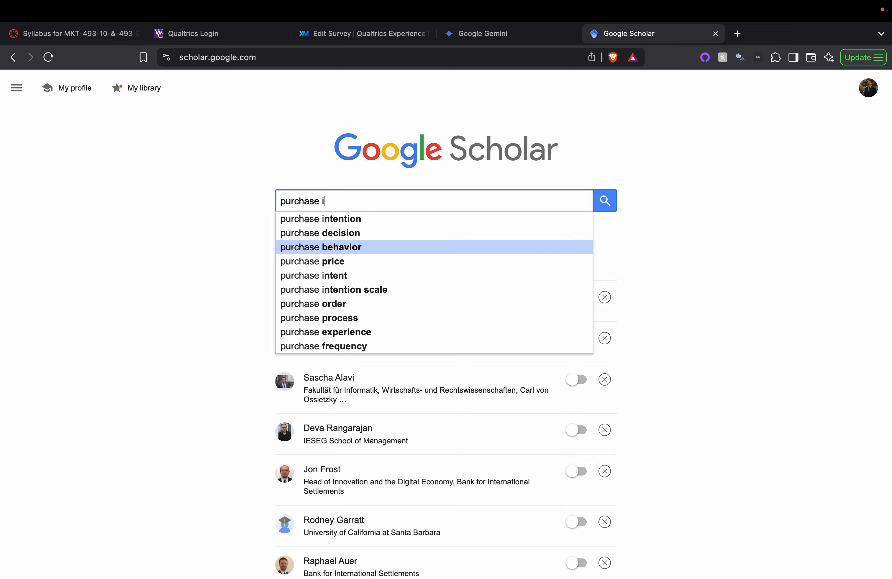
text(ntentions scale)
click(376, 247)
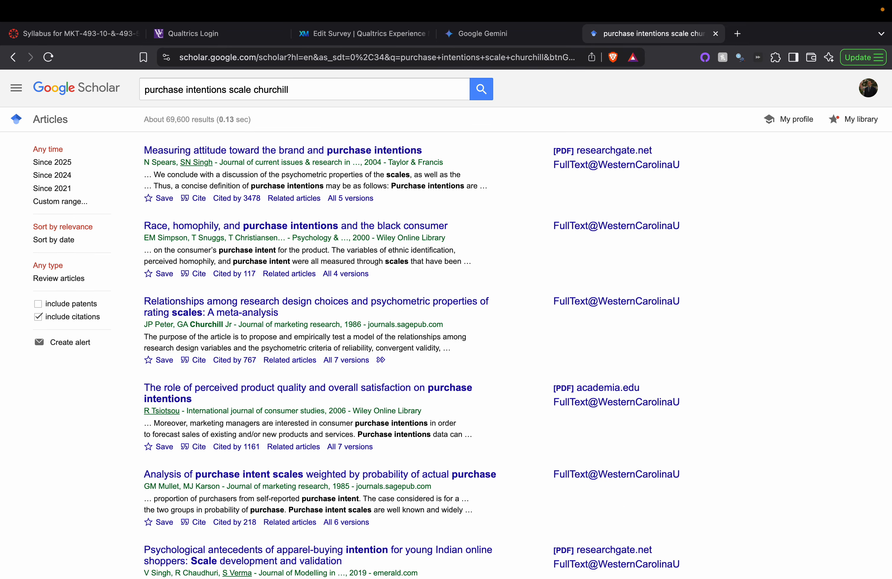
double_click(268, 90)
key(BackSpace)
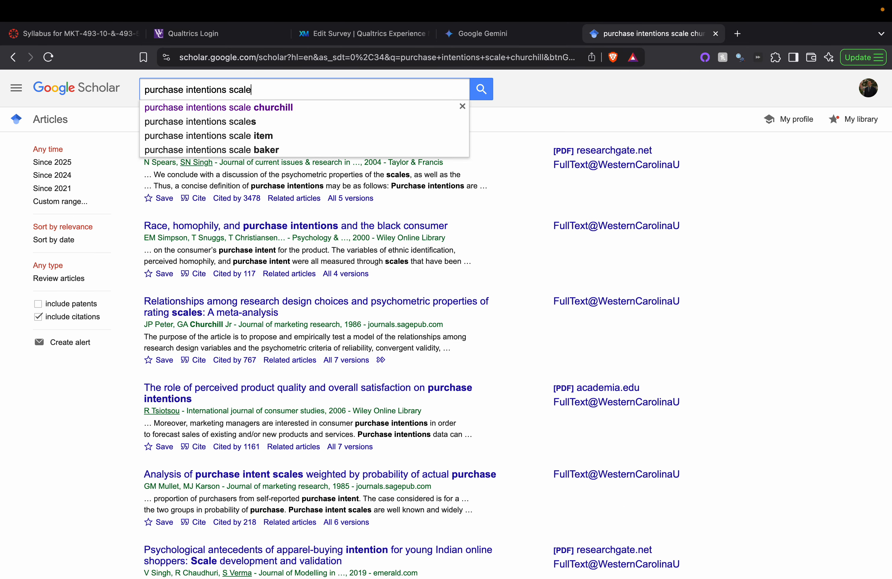
key(Return)
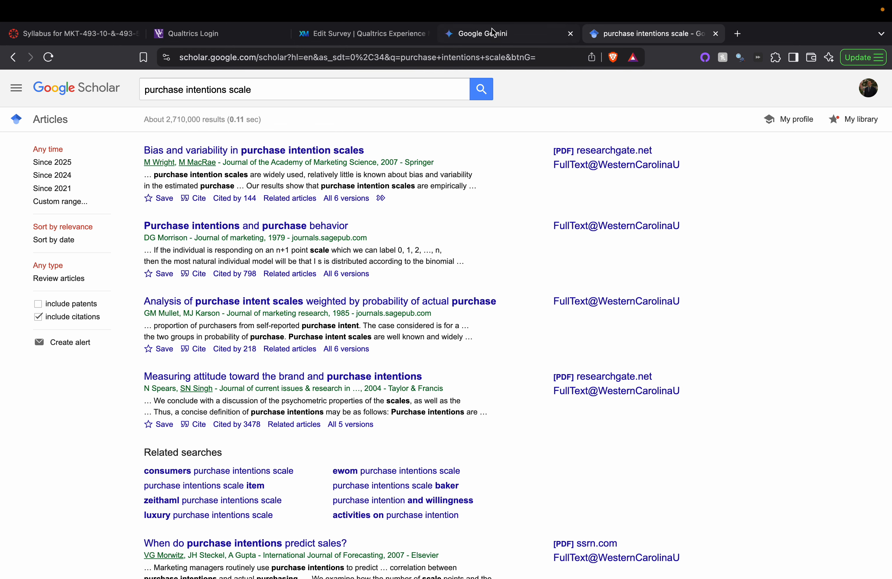
Return to the Gemini answer and copy the first item of the 3-item purchase intention scale.
click(485, 34)
scroll(380, 373, down, 4)
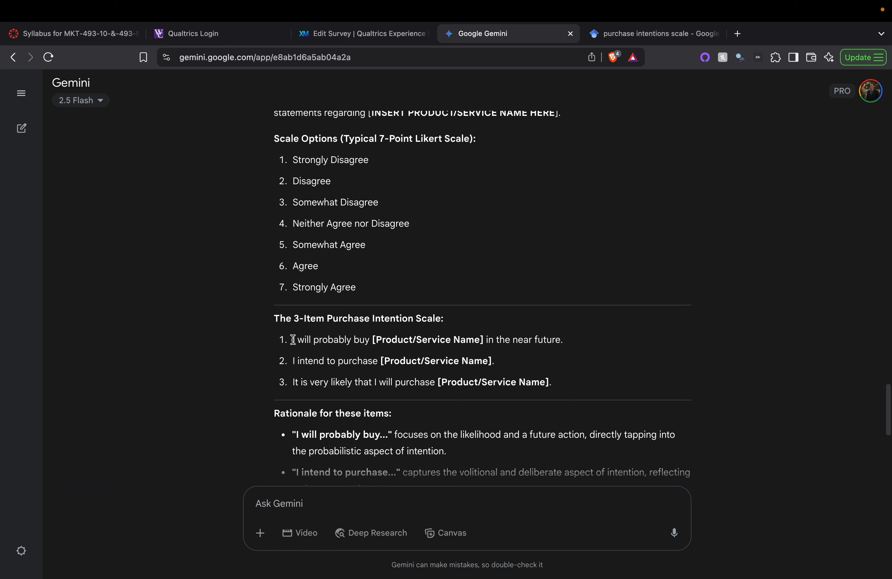
drag(293, 340, 624, 349)
key(ctrl+c)
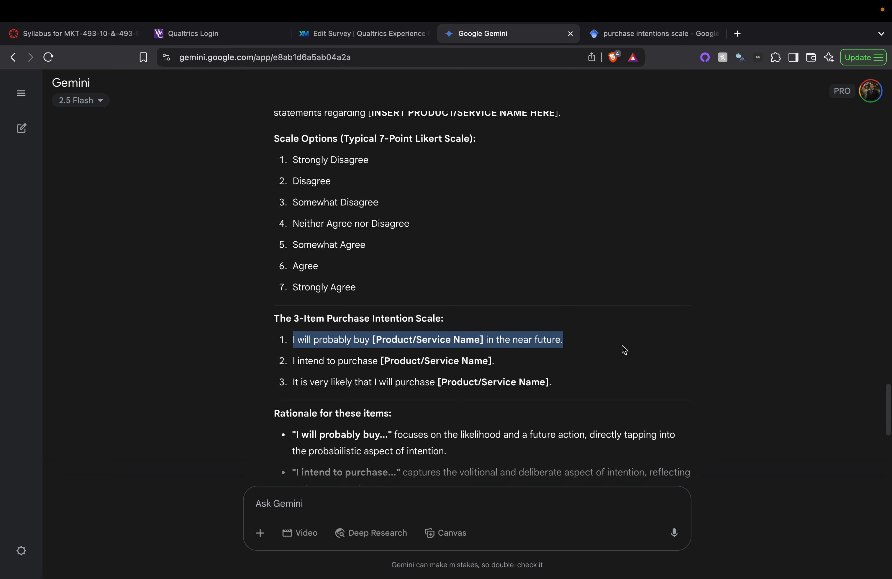
Switch to the Qualtrics survey and add a matrix table question after the open-ended ad quality question in the DV's block.
click(384, 38)
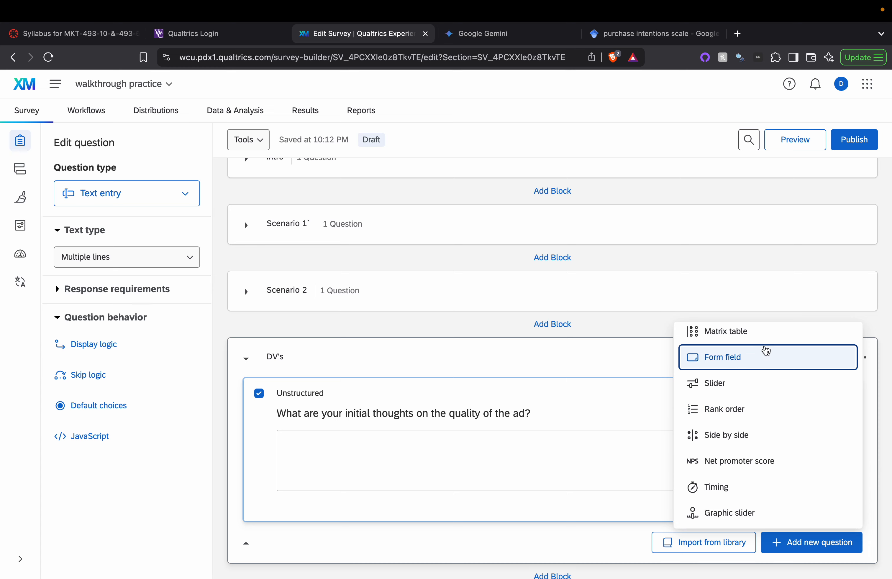
click(767, 337)
scroll(518, 378, down, 2)
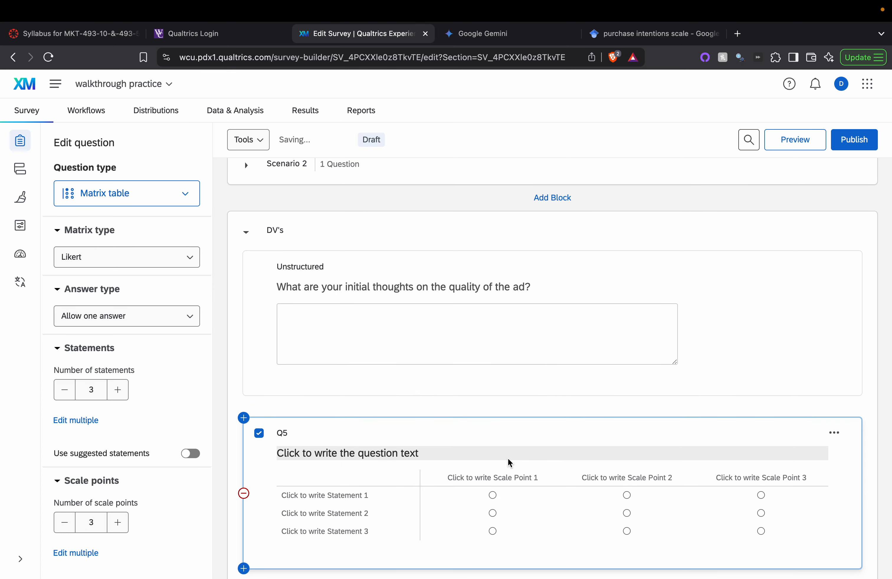
scroll(507, 462, down, 3)
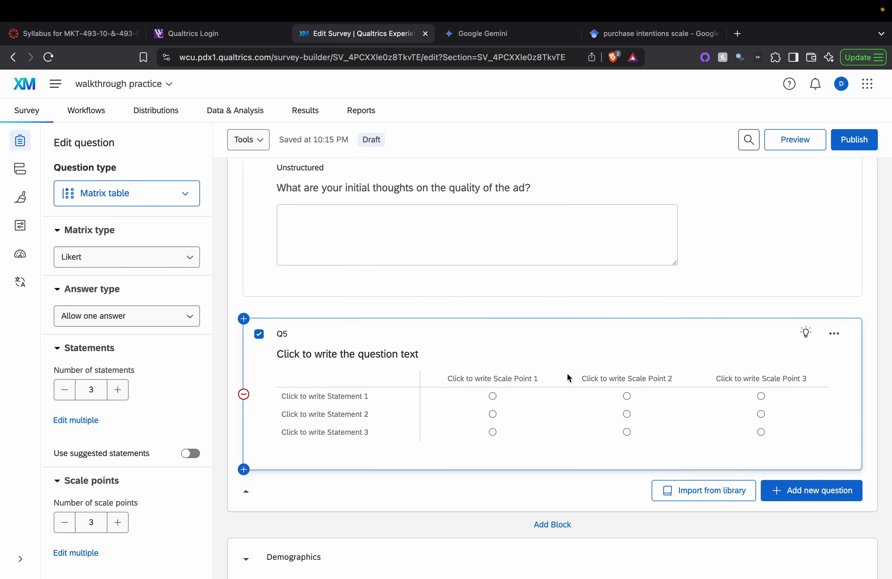
Set the matrix question's text to "Respond to each of the following statements with regard to the ad you saw".
click(360, 355)
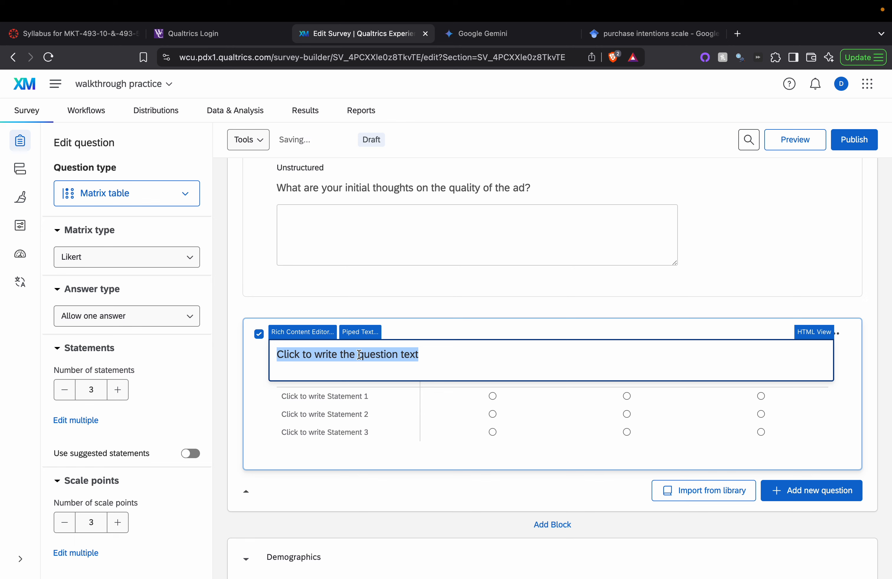
text(Res)
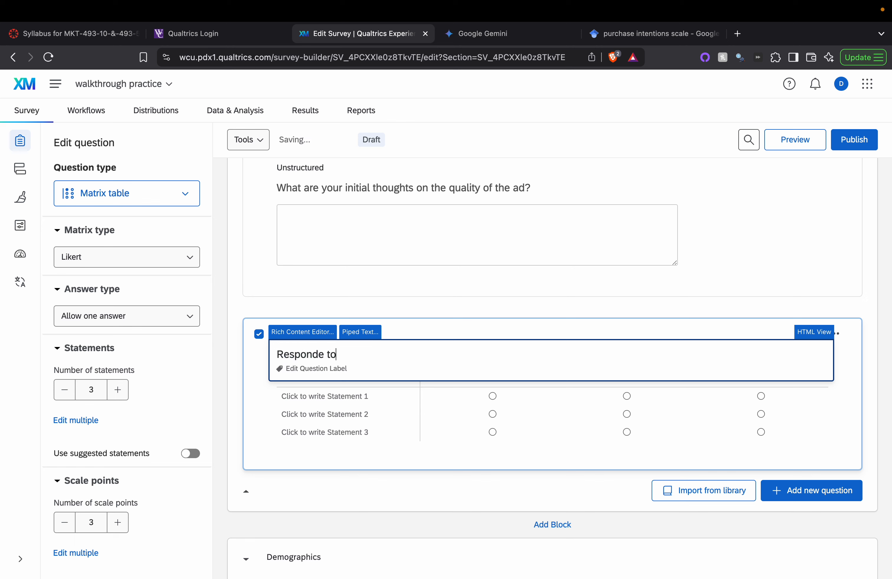
text(pond to each of athe foll)
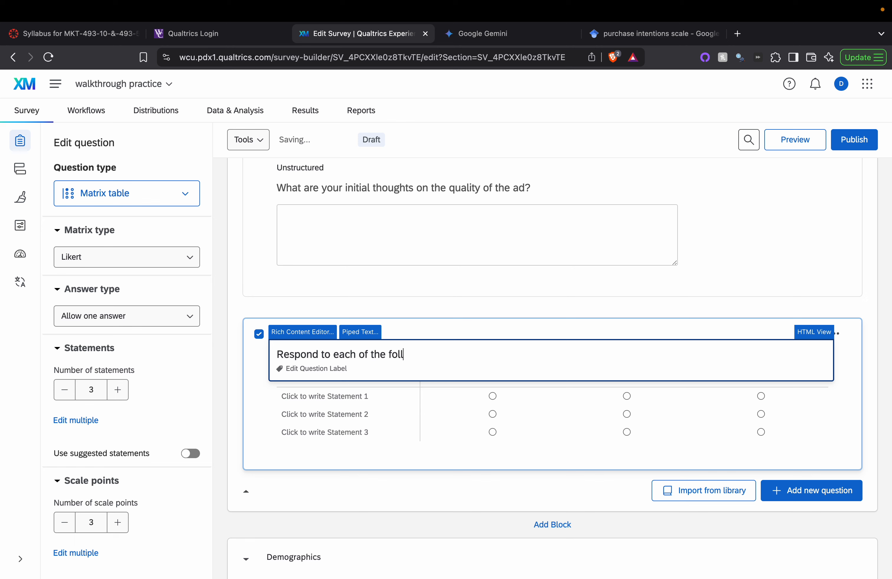
text(owing statements b)
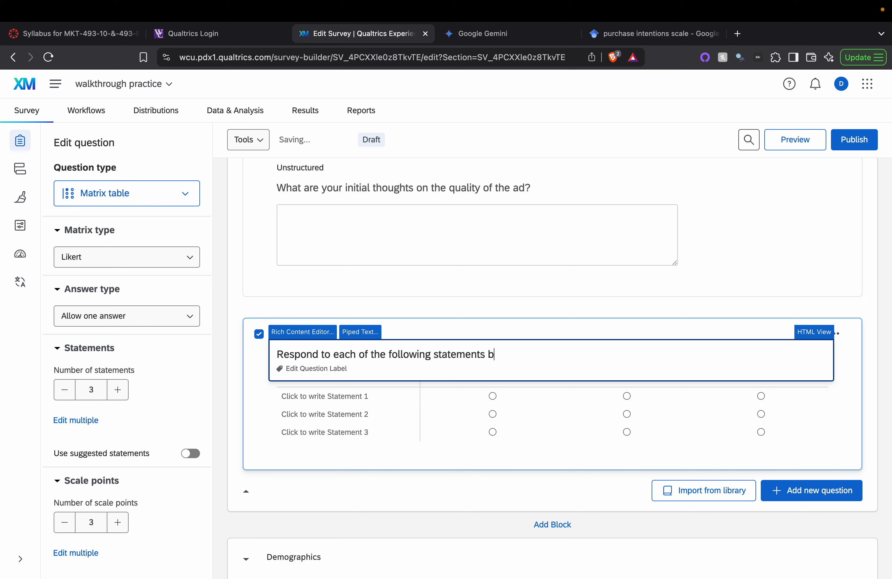
text(ased on the ad you saw)
double_click(511, 357)
text(with regard)
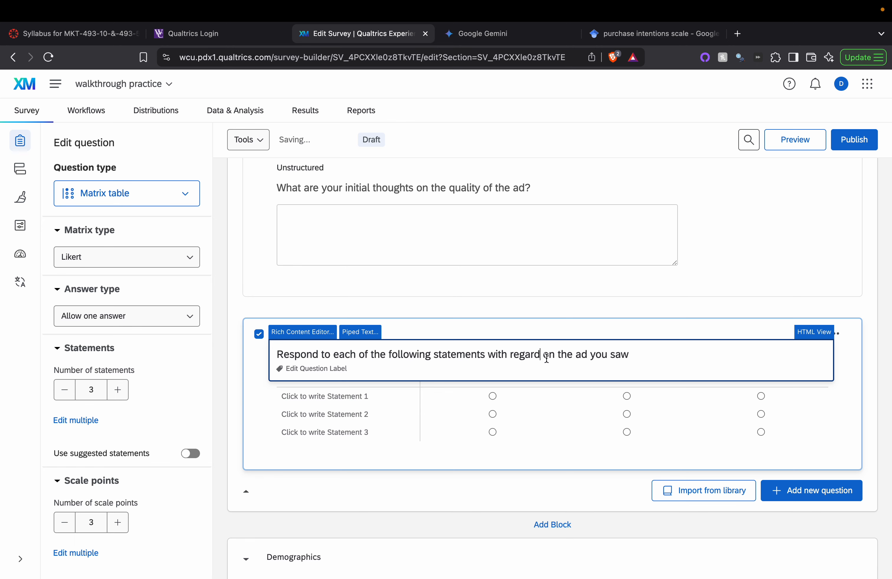
double_click(547, 355)
text(to)
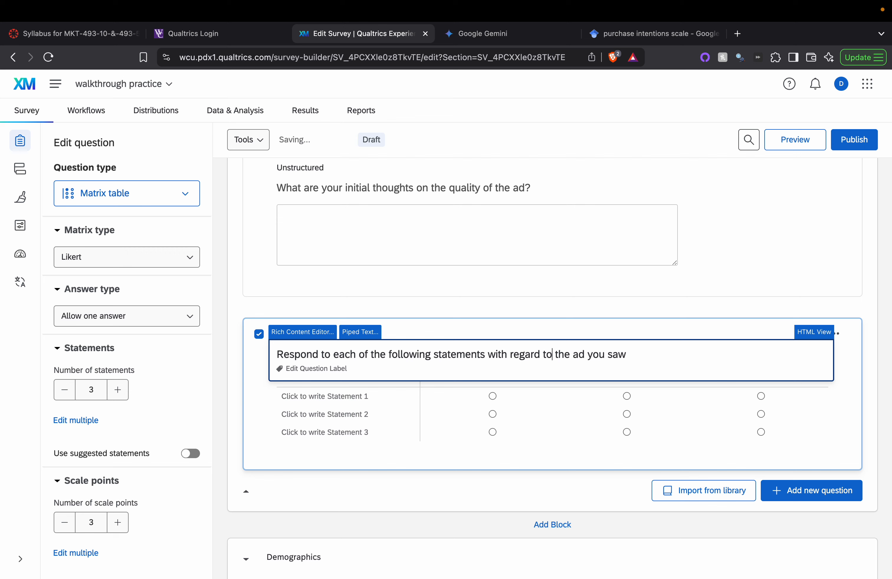
Paste the copied item as the first statement and reword it to "I will probably buy this product in the near future.".
click(349, 397)
key(ctrl+v)
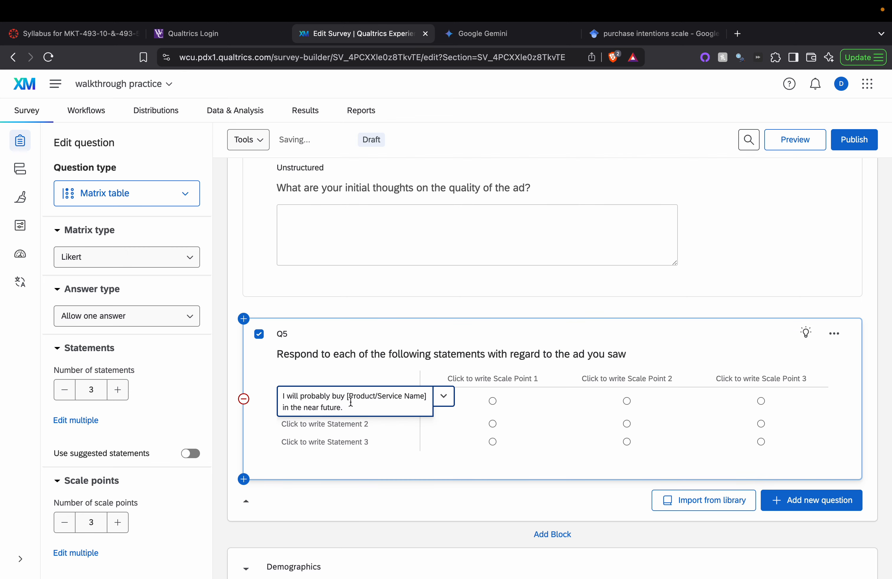
drag(348, 398, 427, 396)
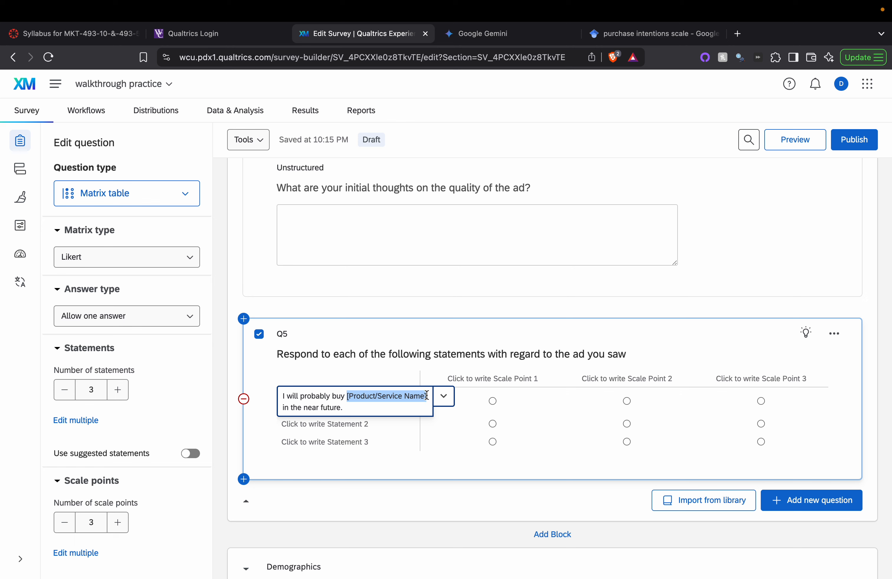
text(this product)
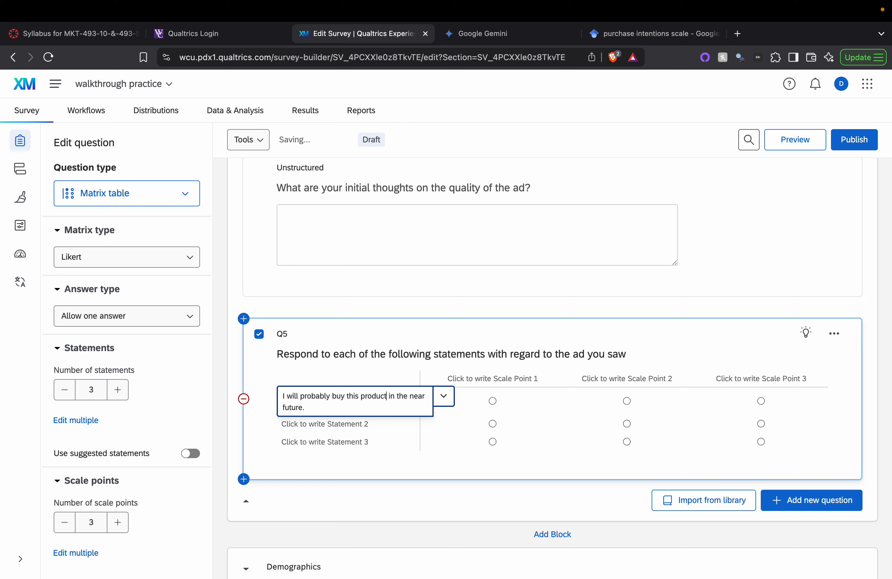
Copy Gemini's second scale item into the second matrix statement and reword it to "I intend to purchase this product.".
click(328, 425)
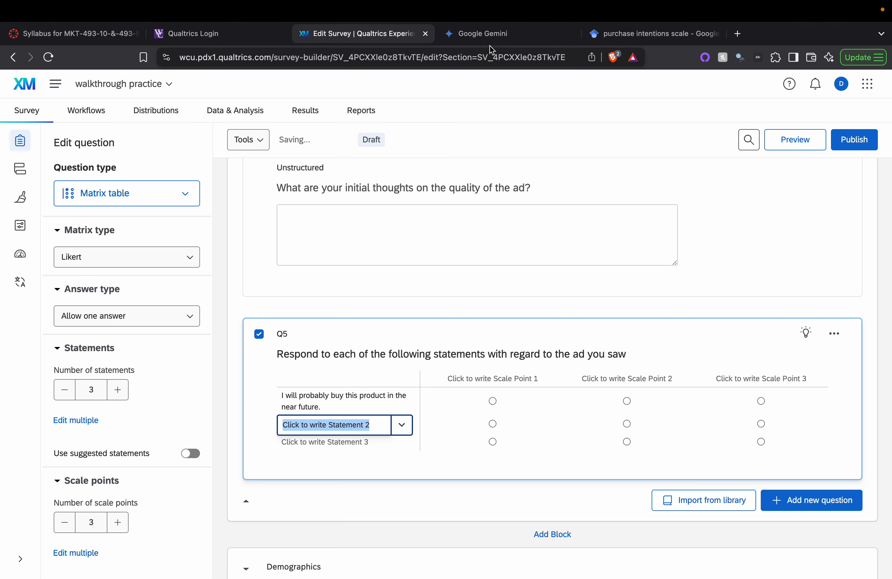
key(ctrl+Tab)
drag(292, 361, 511, 364)
key(super+c)
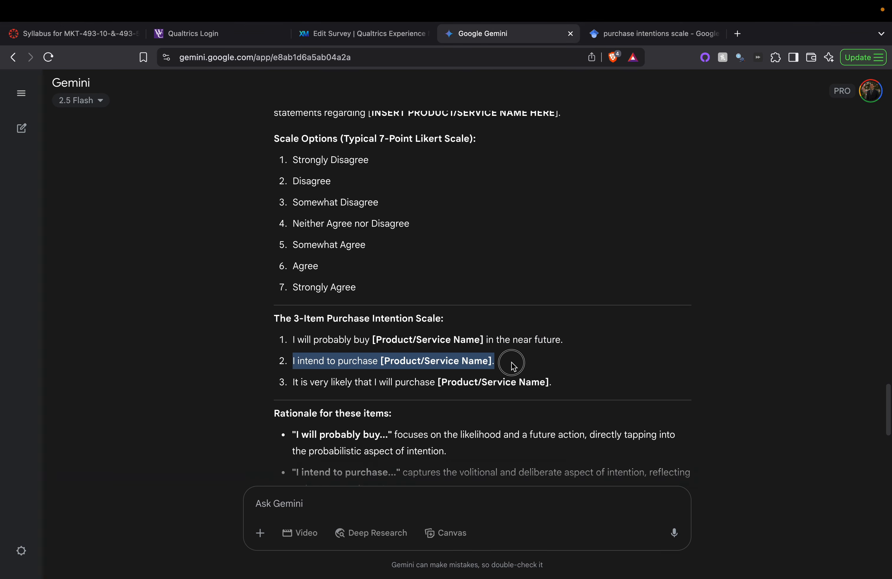
click(360, 40)
key(super+v)
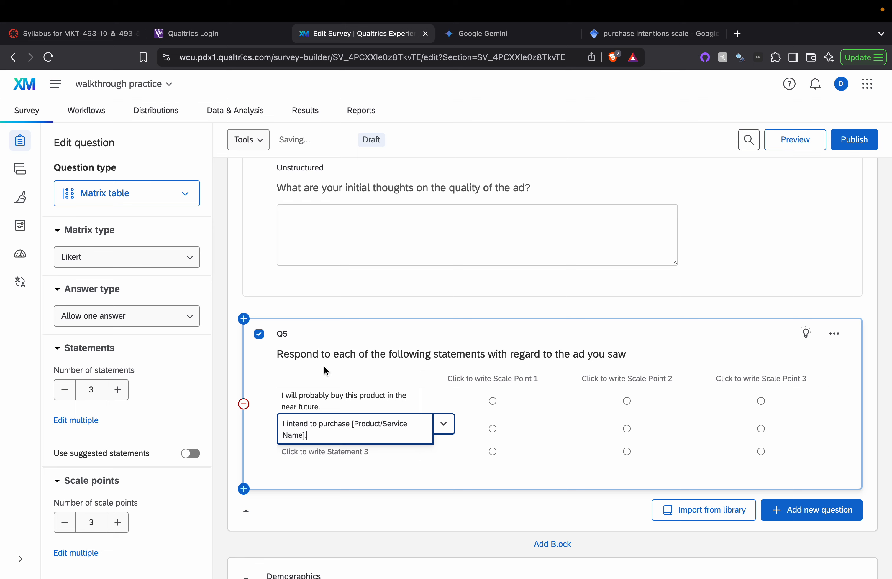
drag(352, 422, 372, 438)
text(this product)
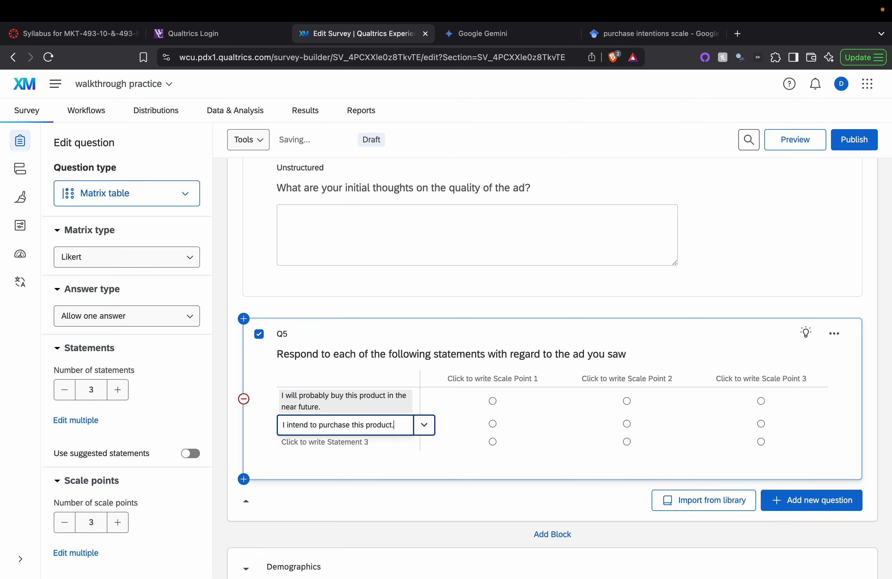
Copy Gemini's third scale item into the third matrix statement, reworded as "It is very likely that I will purchase this product.".
click(500, 35)
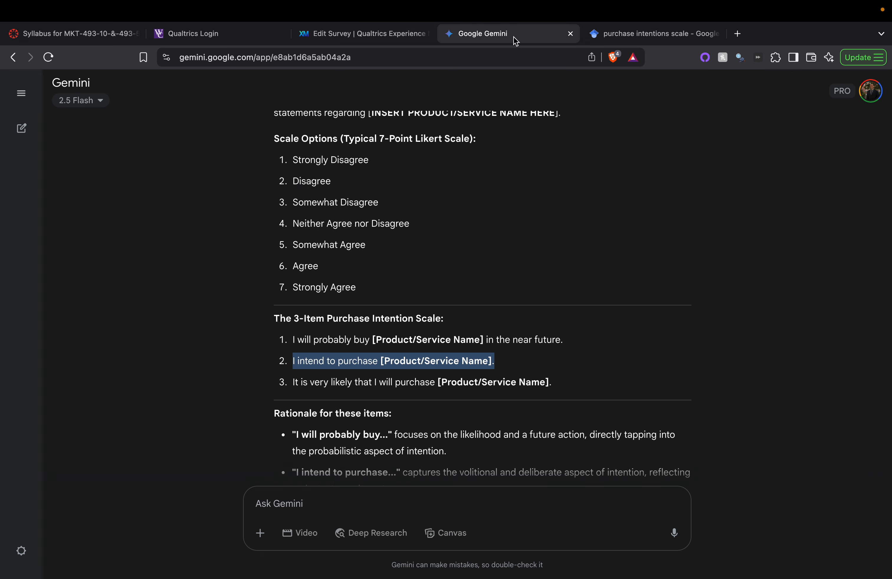
click(302, 384)
triple_click(571, 374)
key(super+c)
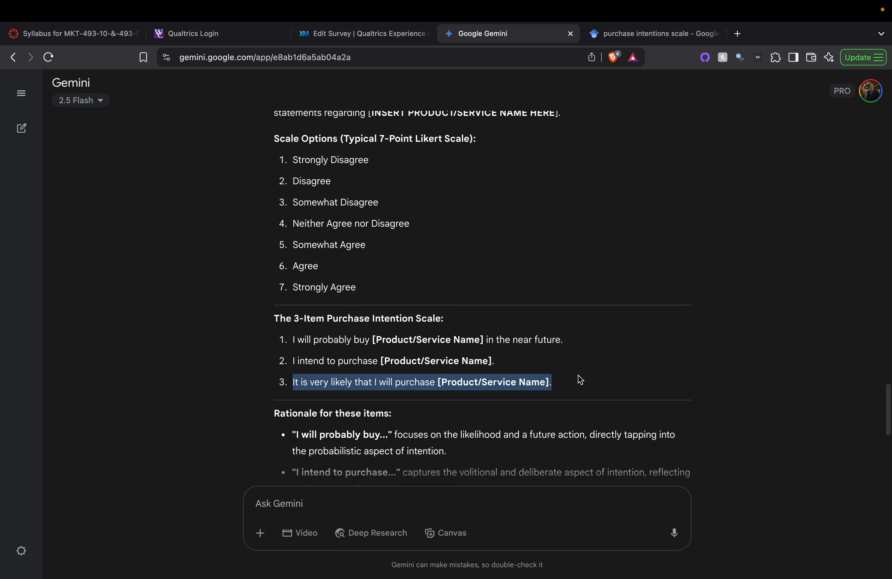
click(361, 34)
click(337, 443)
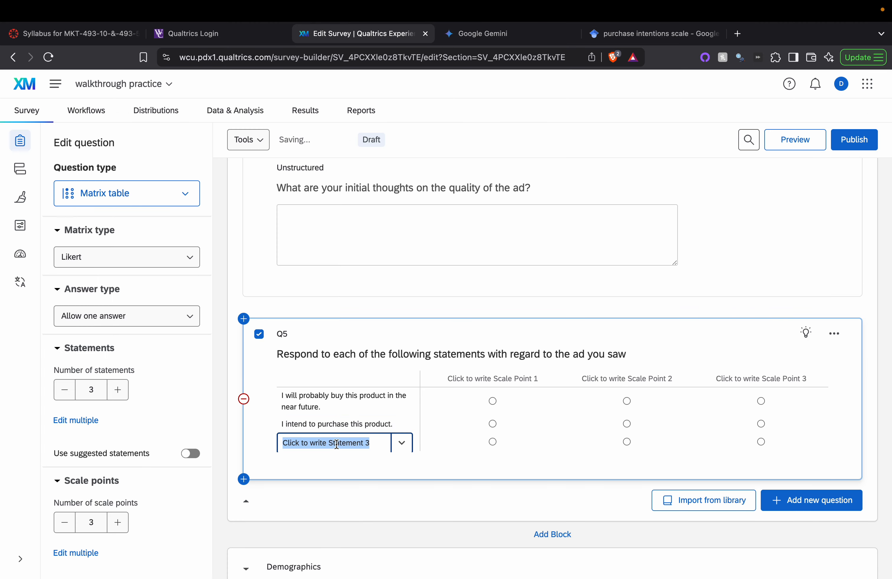
key(super+v)
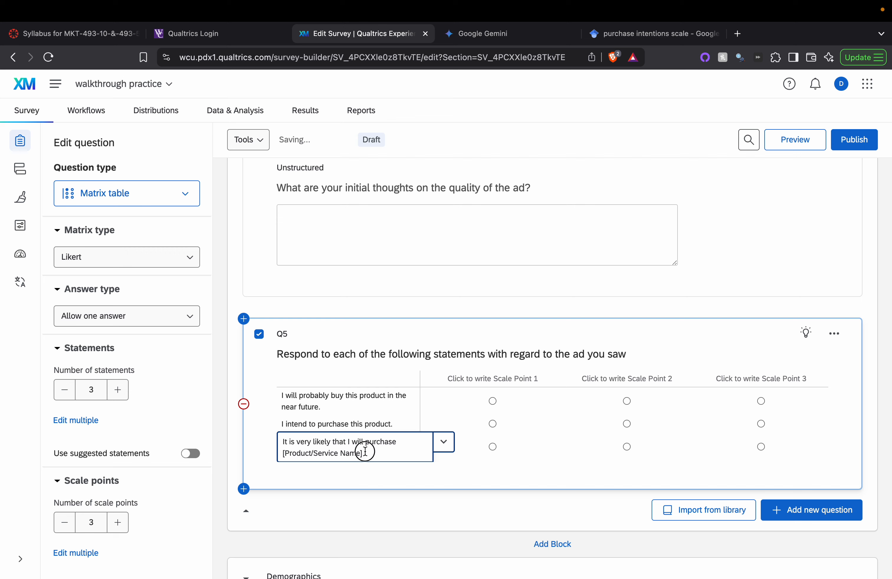
drag(364, 451, 231, 452)
key(BackSpace)
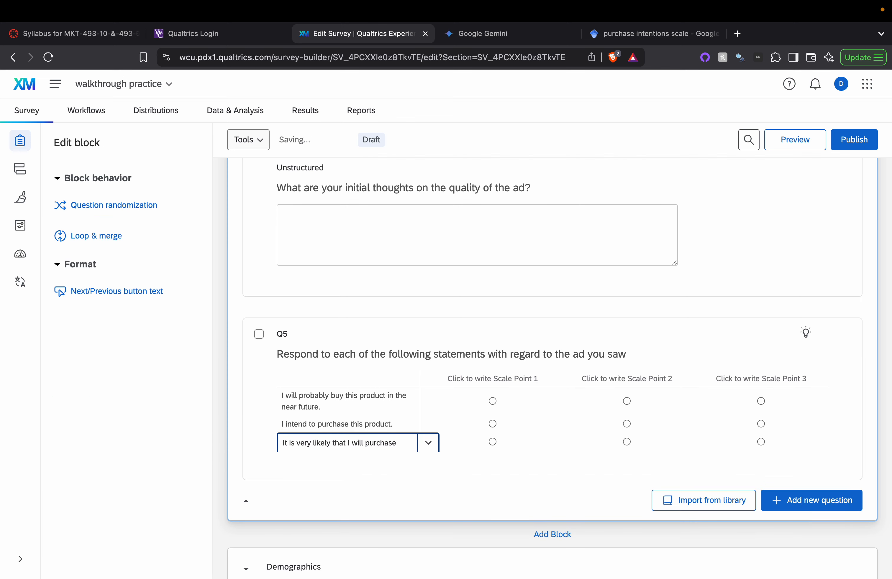
text(this producc)
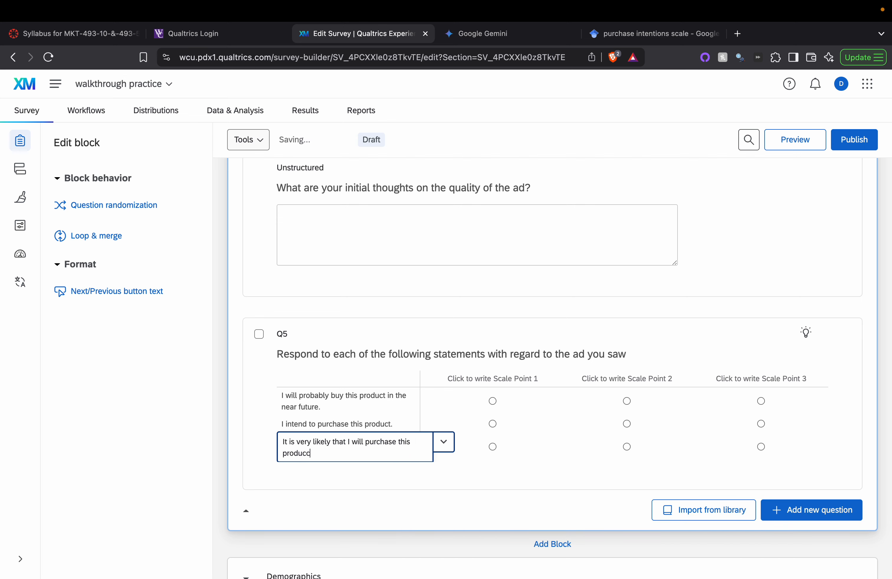
click(211, 410)
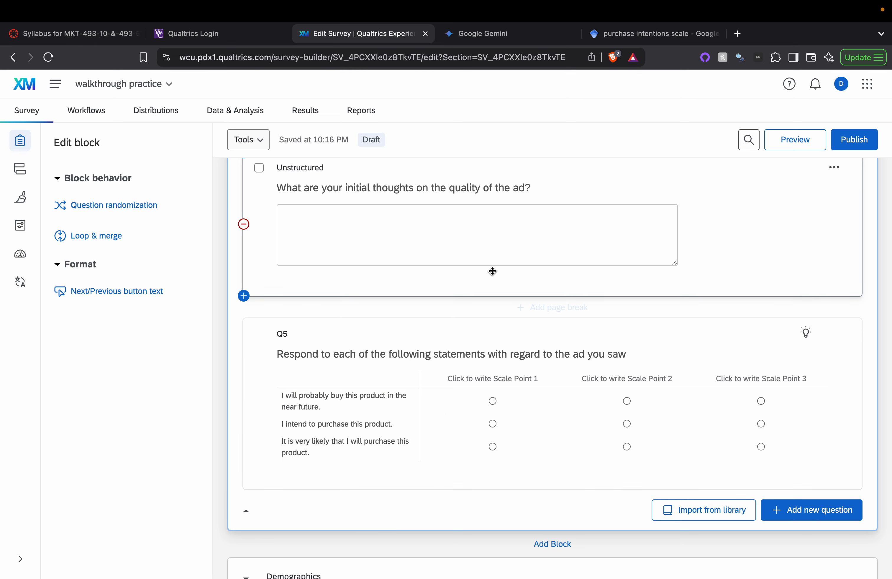
Enable suggested scale points for the matrix question, using the five-point Disagree - Agree scale.
click(631, 329)
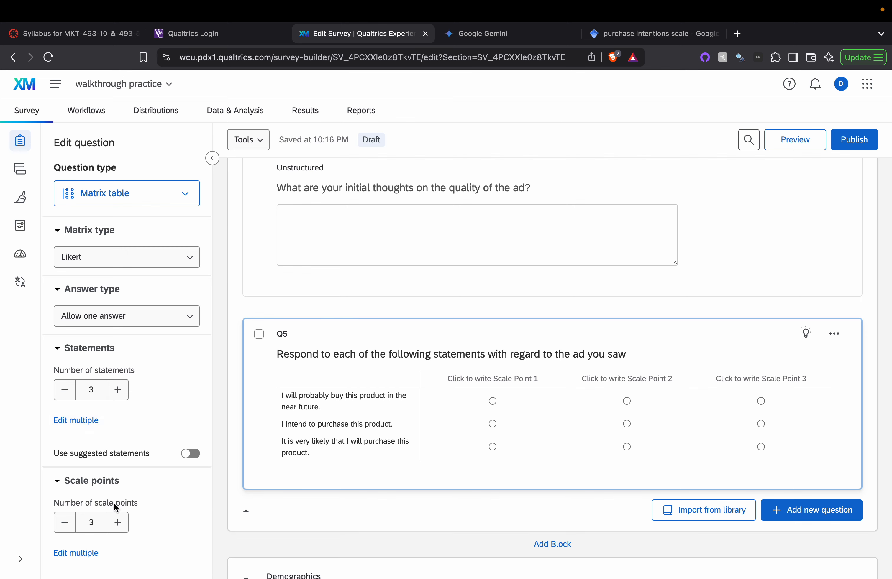
scroll(116, 507, down, 3)
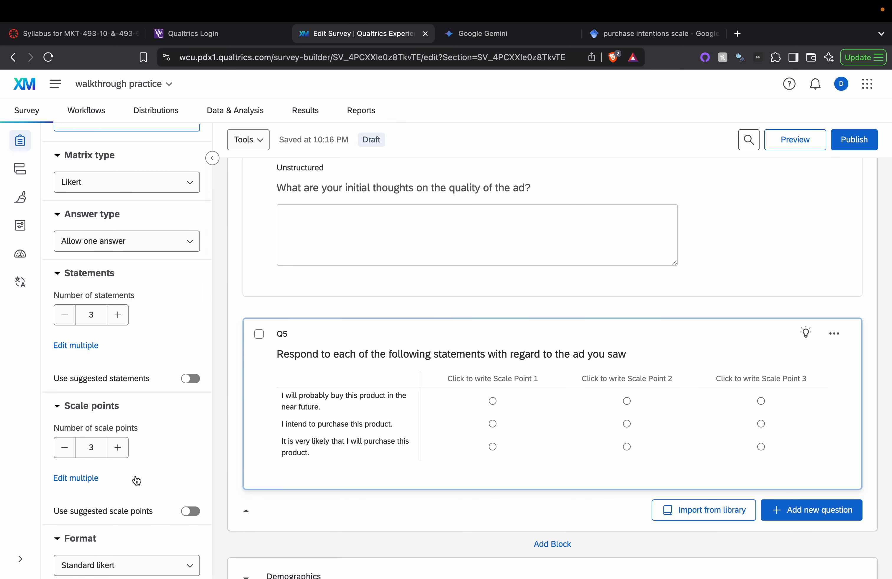
click(190, 512)
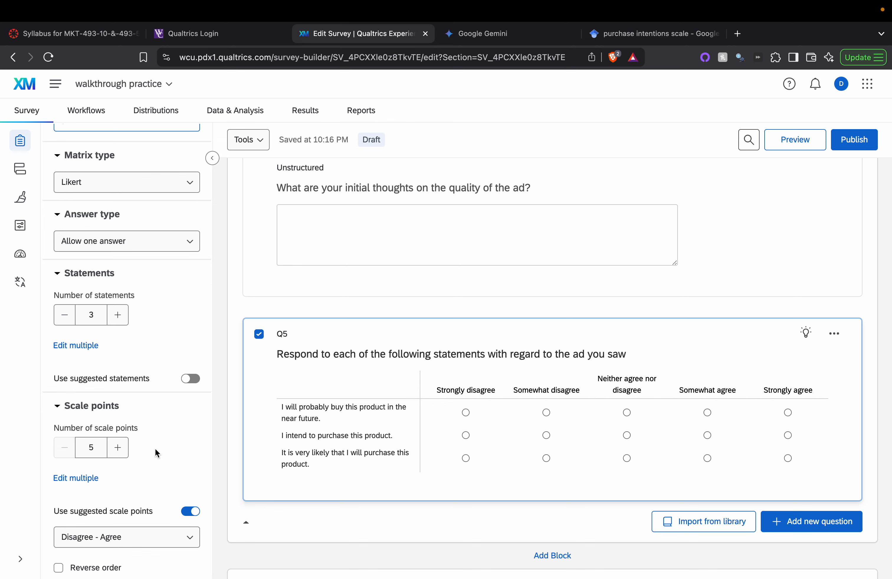
Rename the matrix question's label from Q5 to "interval scale".
click(282, 333)
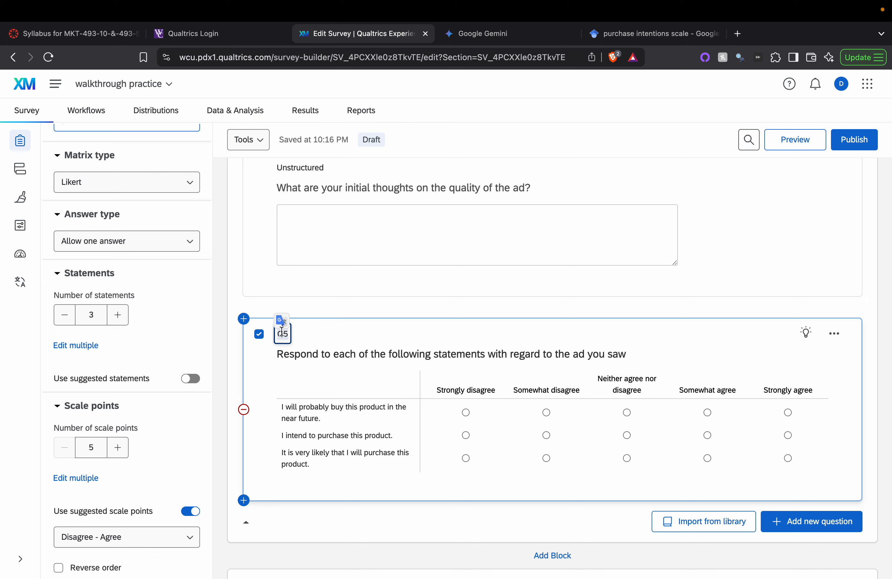
key(BackSpace)
text(internval)
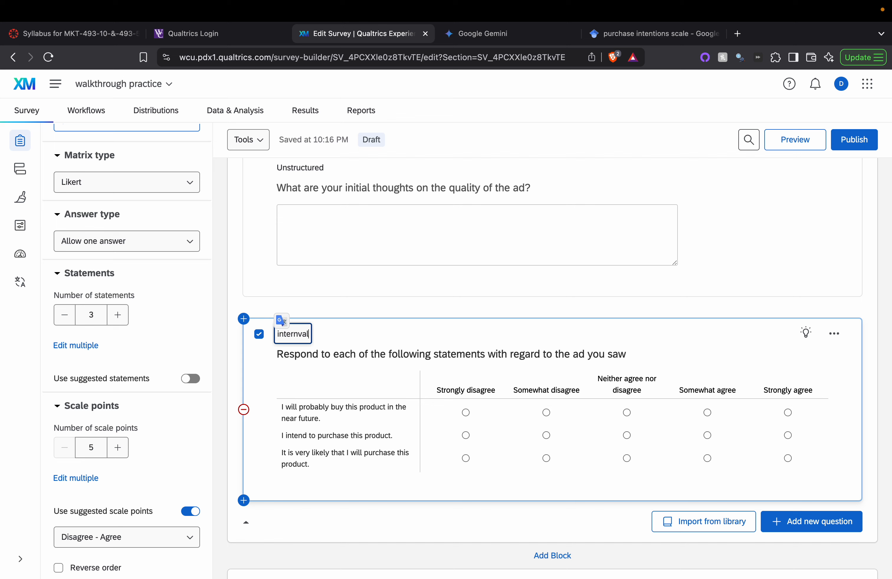
key(BackSpace)
key(BackSpace)
key(BackSpace)
key(BackSpace)
text(val scale)
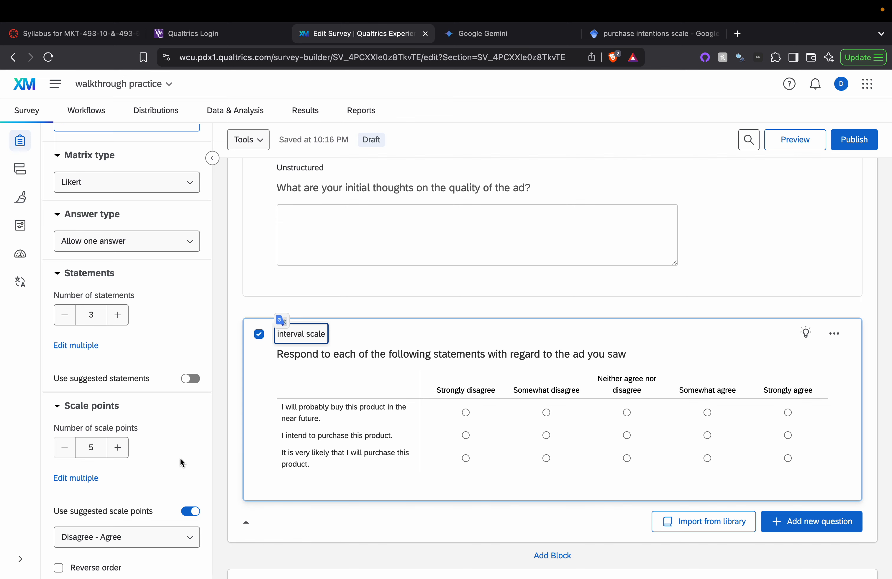
scroll(181, 463, down, 2)
click(143, 458)
scroll(136, 394, down, 5)
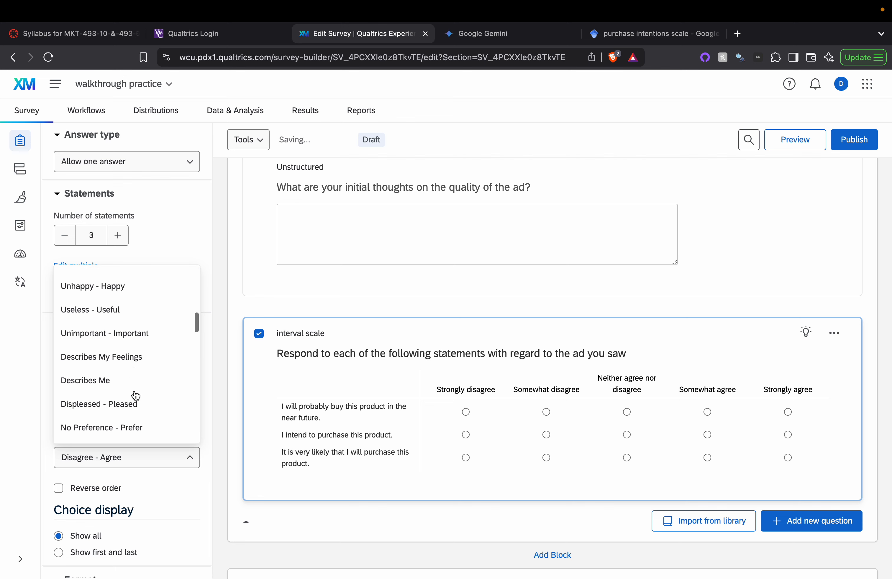
scroll(136, 395, down, 10)
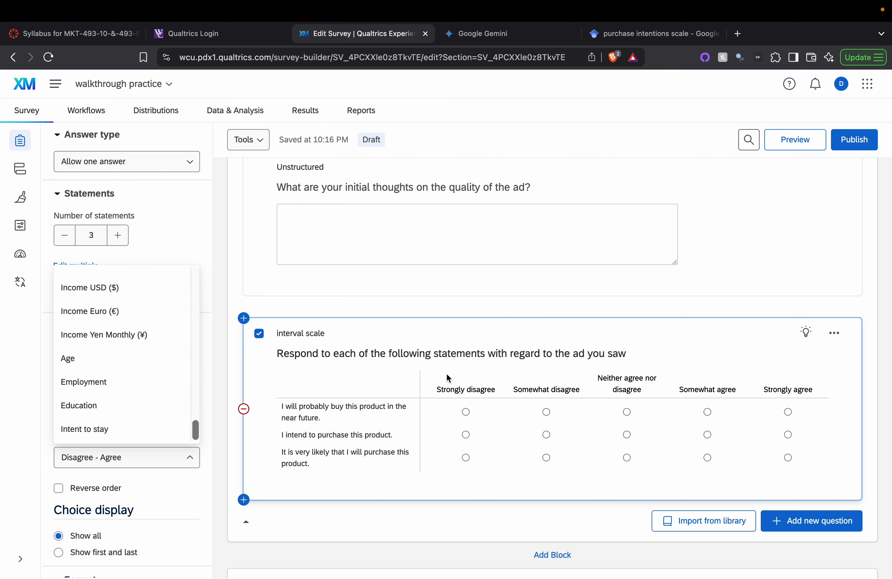
click(452, 391)
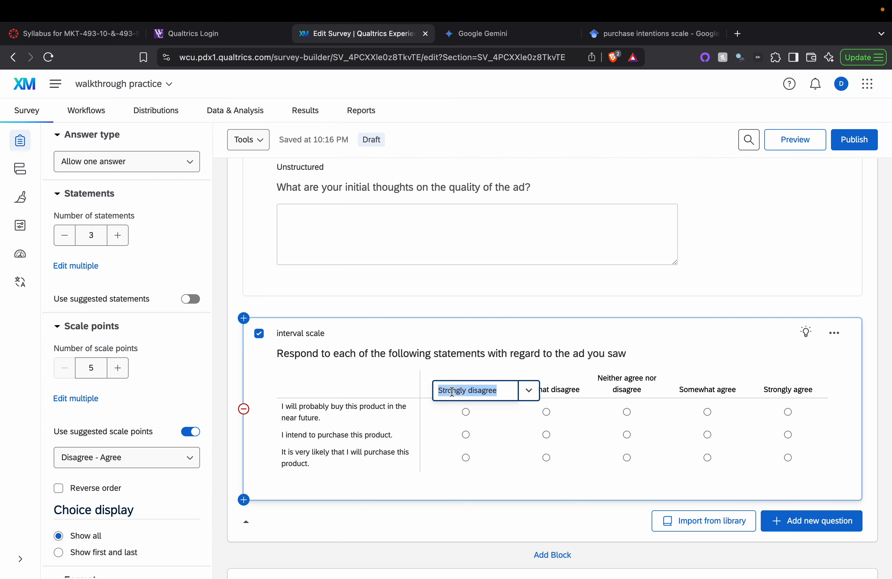
text(1 -)
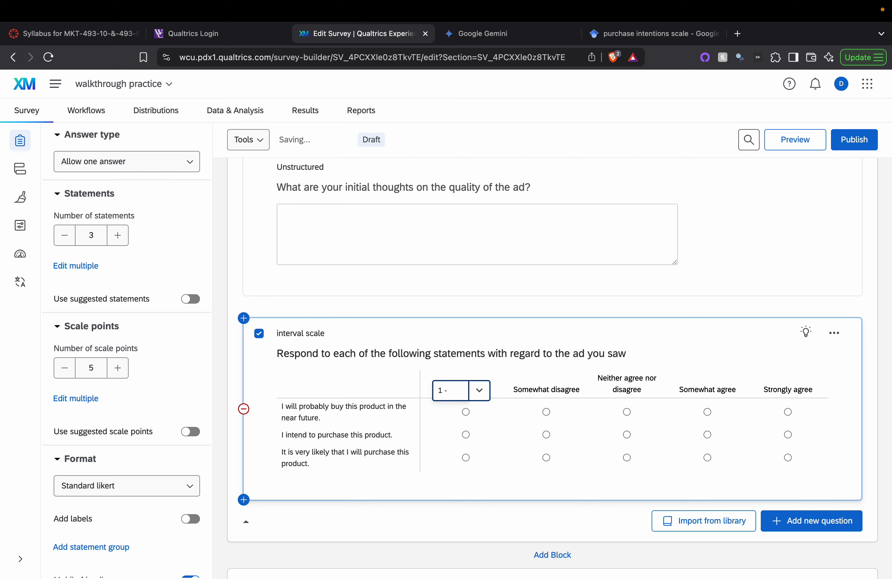
key(BackSpace)
key(BackSpace)
key(Escape)
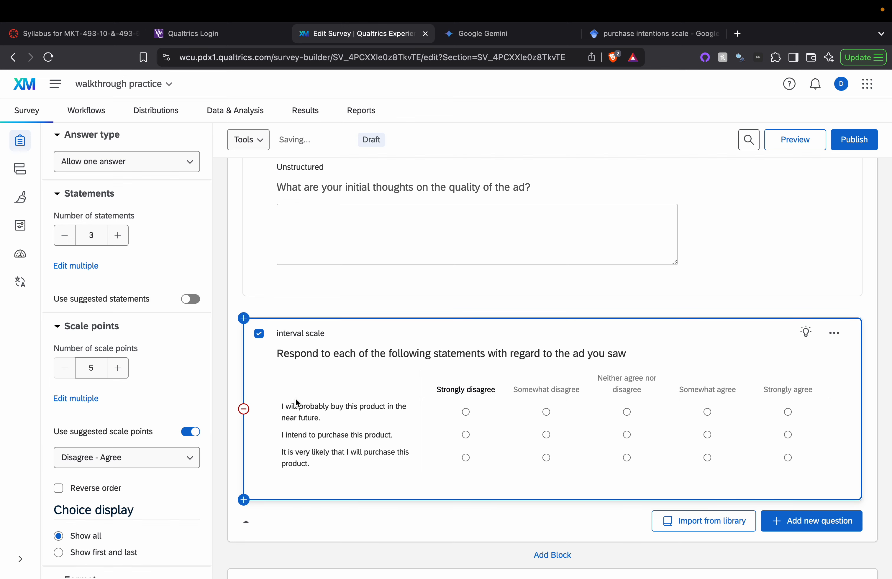
Add a closing period to the matrix question text "Respond to each of the following statements with regard to the ad you saw.".
scroll(155, 432, down, 3)
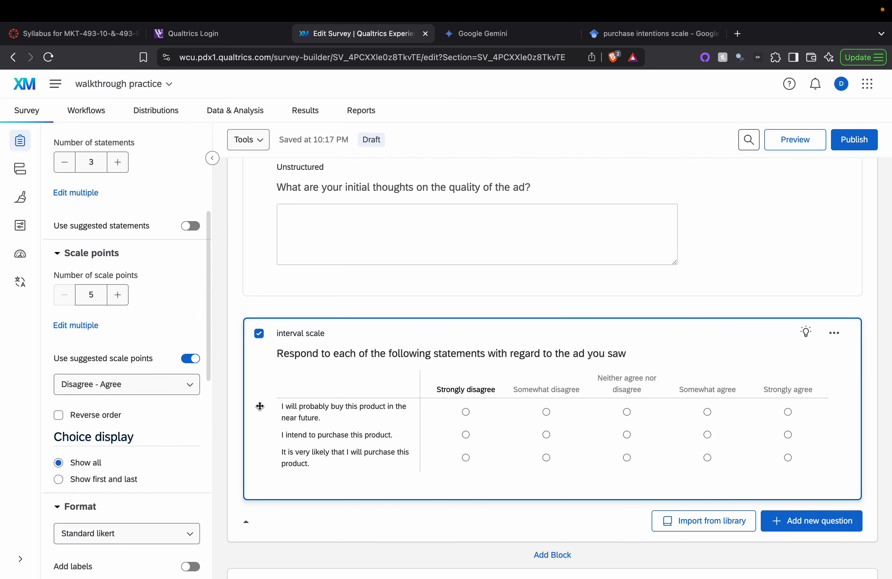
click(630, 351)
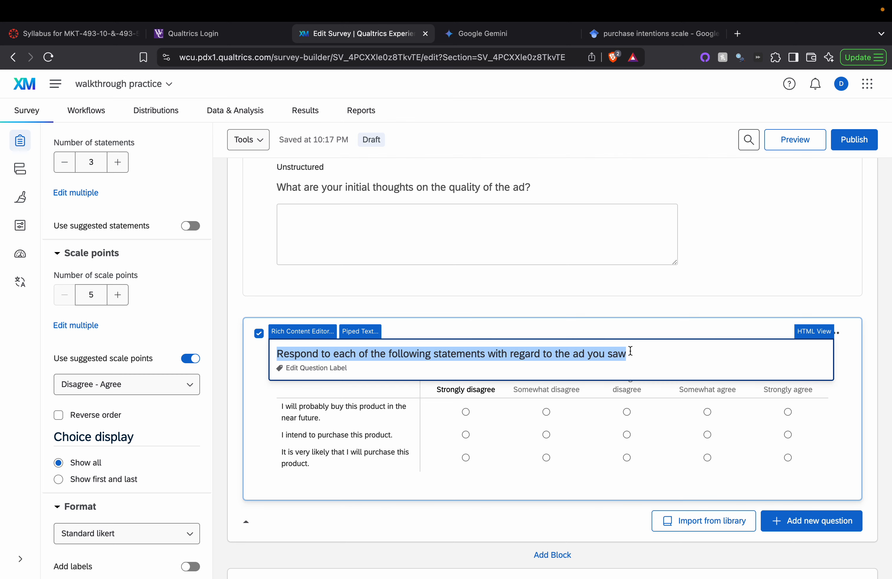
click(630, 351)
text(.)
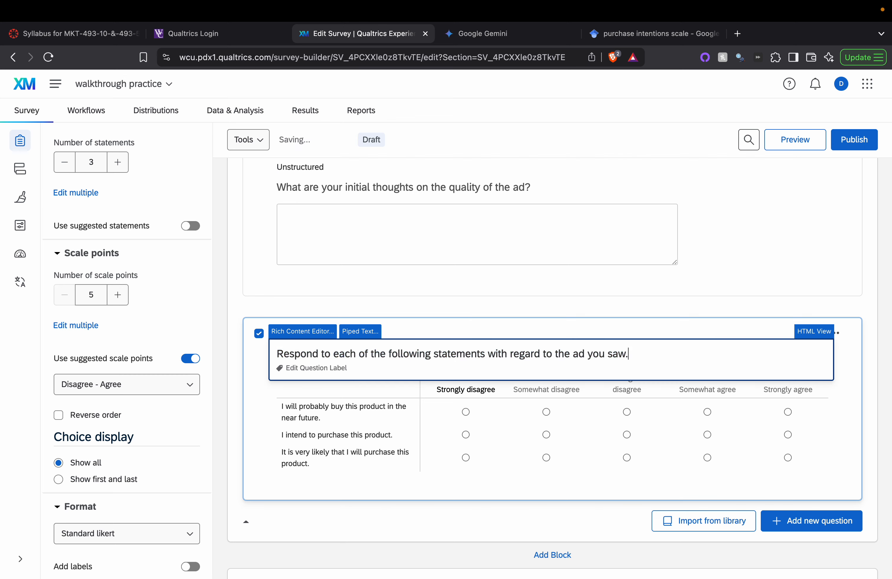
click(418, 310)
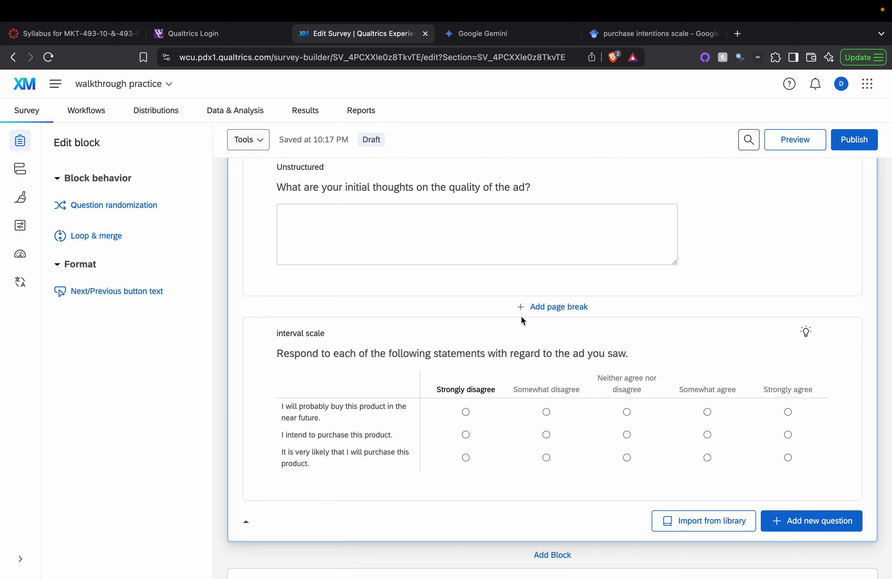
Review the matrix type, scale point and format options available for the interval scale question.
click(482, 333)
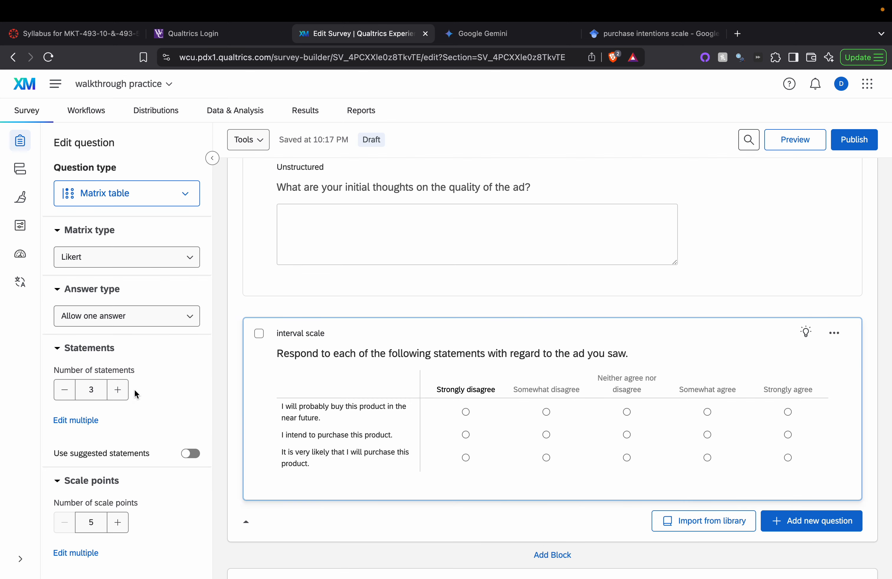
click(154, 264)
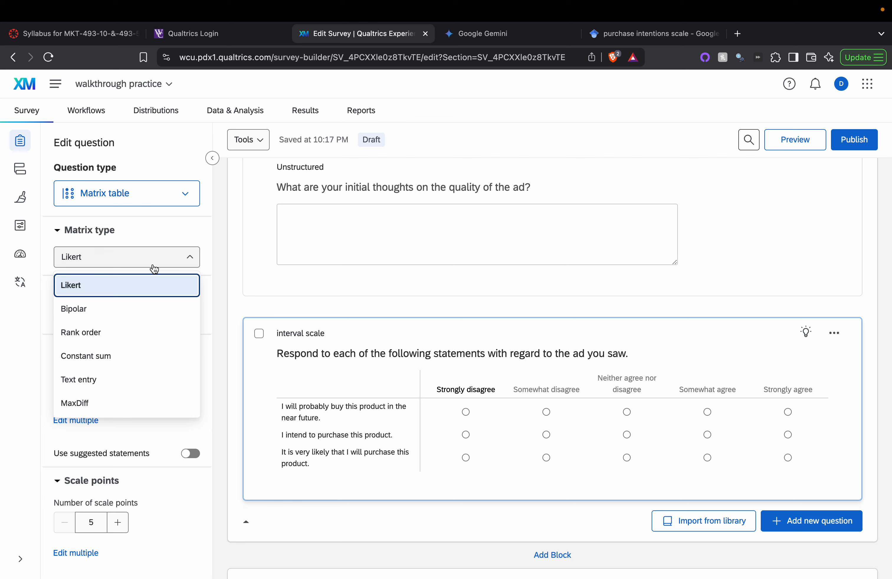
click(152, 263)
scroll(165, 433, down, 5)
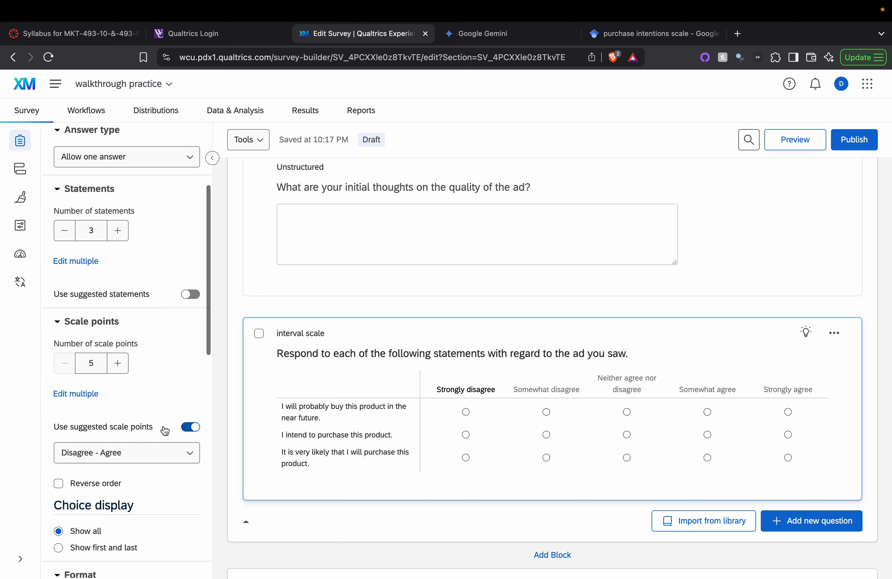
scroll(166, 433, down, 2)
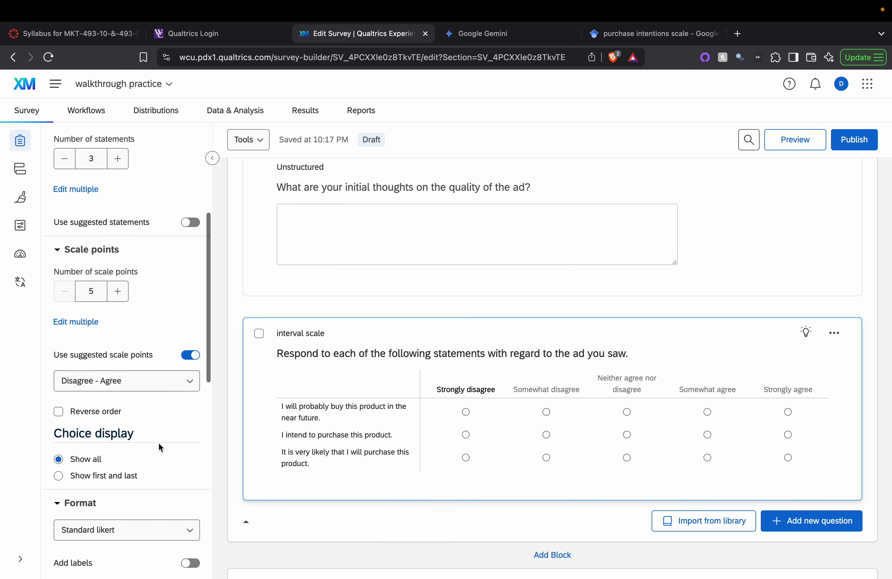
scroll(172, 461, down, 2)
click(168, 460)
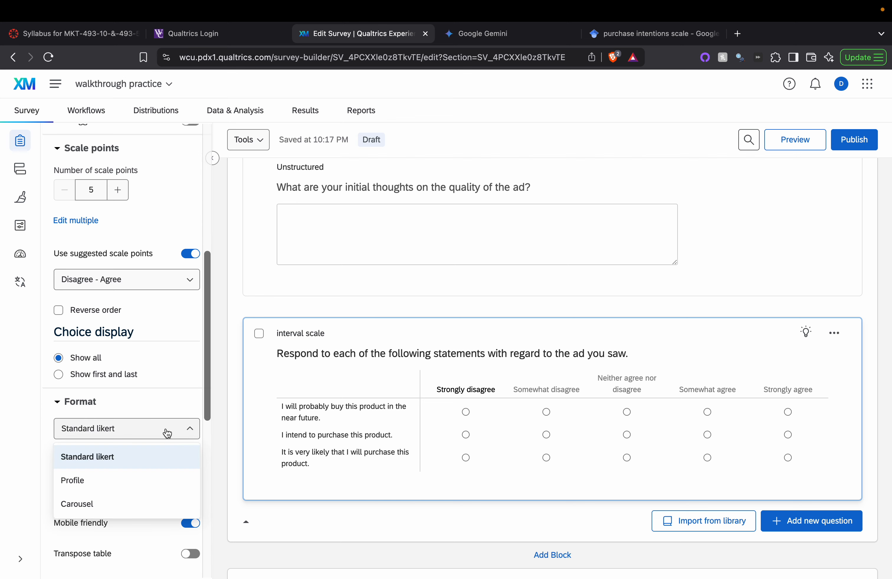
click(167, 433)
scroll(167, 433, down, 3)
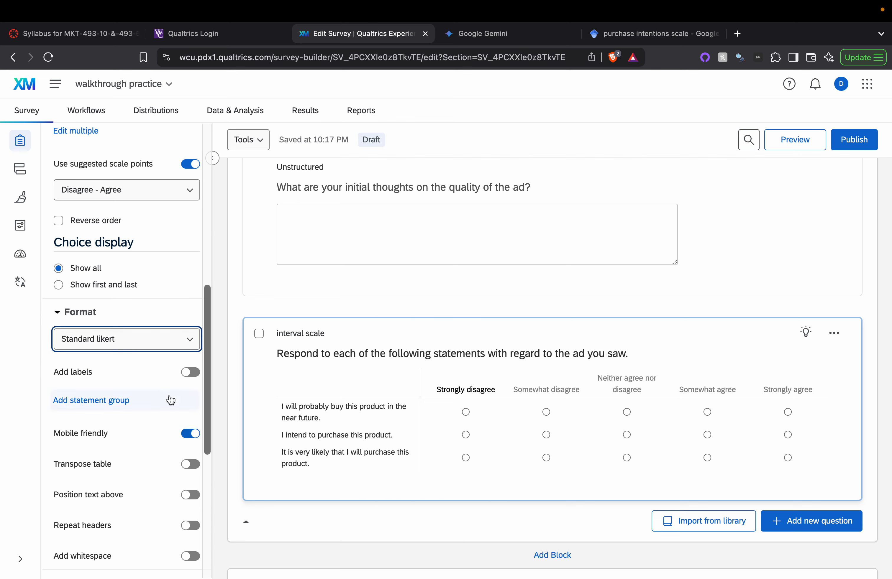
scroll(169, 387, up, 3)
Turn off suggested scale points for the matrix question and relabel the first scale point "1 - Strongly disagree".
click(179, 273)
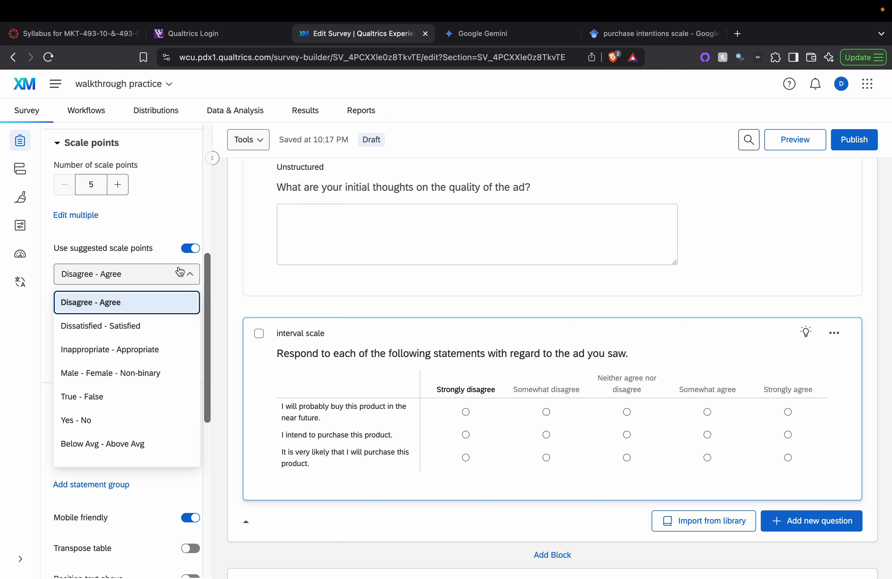
click(190, 248)
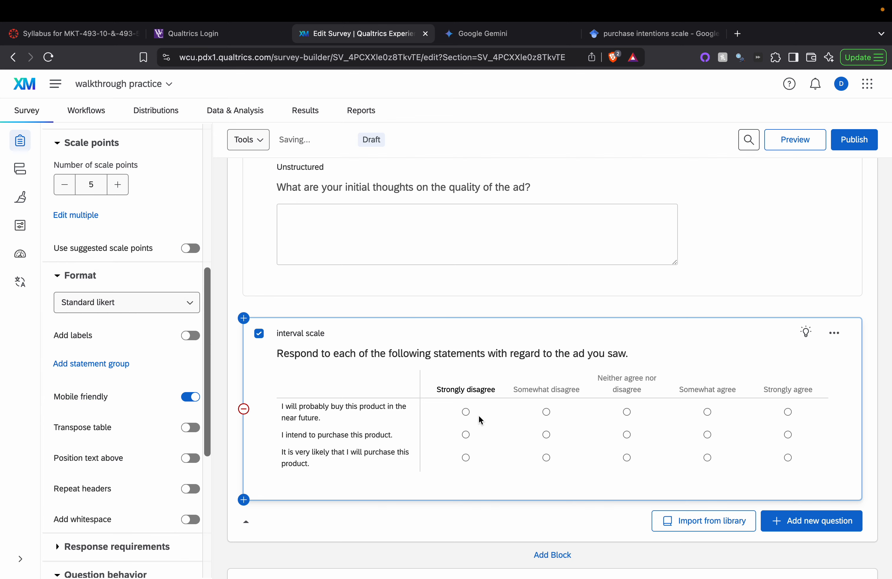
click(458, 388)
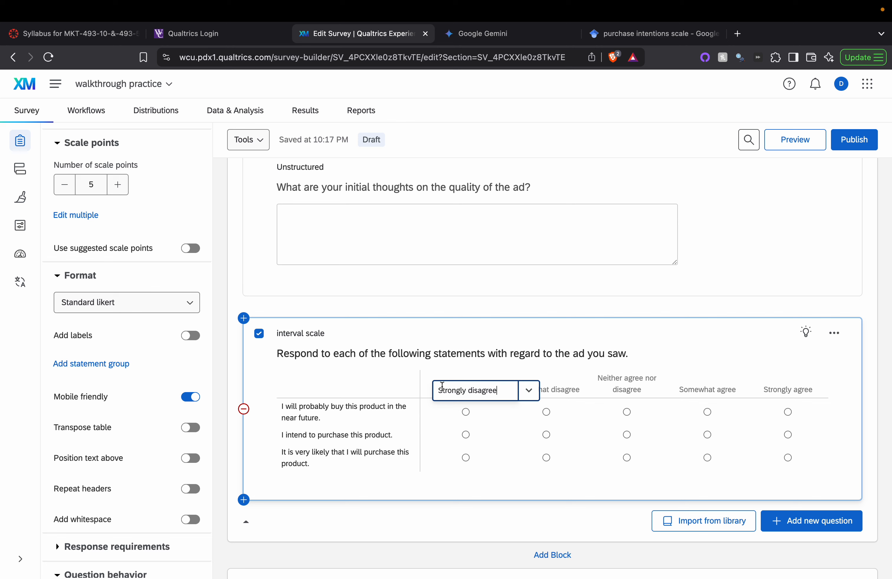
click(438, 390)
text(1 -)
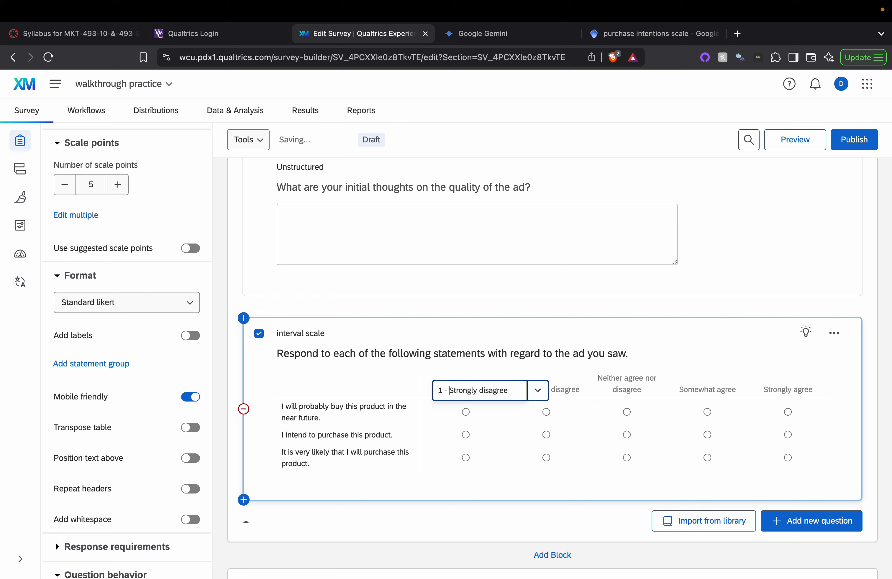
key(Tab)
Relabel the second scale point "2 - Somewhat disagree" and the third "3 - Neither agree nor disagree".
click(515, 392)
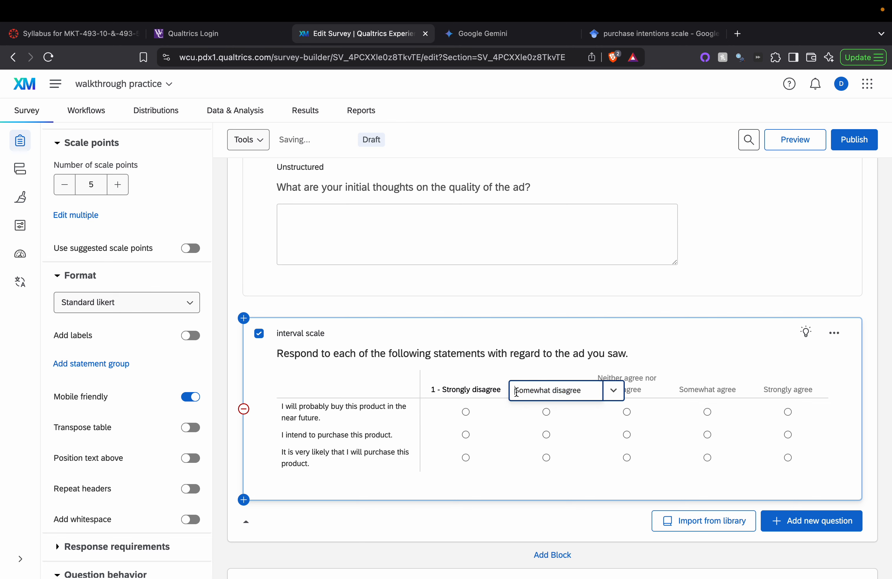
text(2 -)
key(Tab)
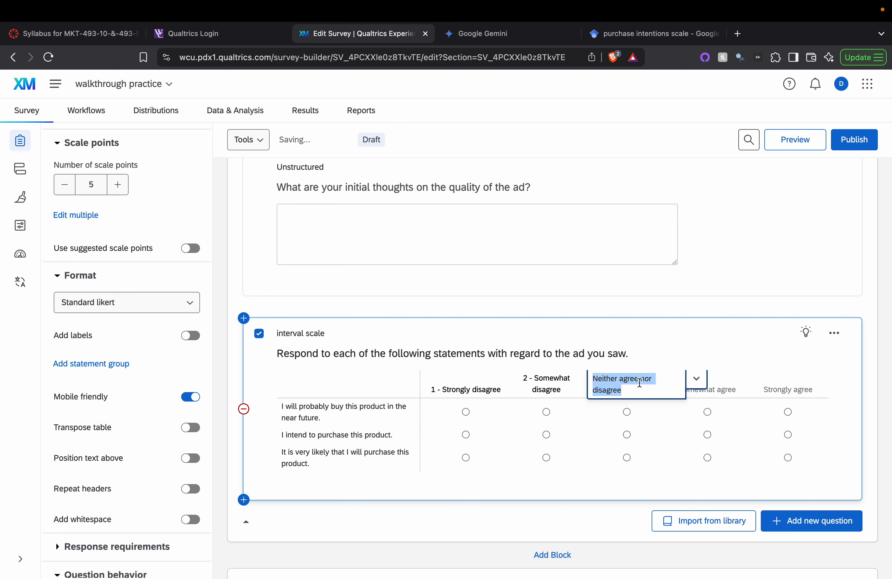
click(592, 384)
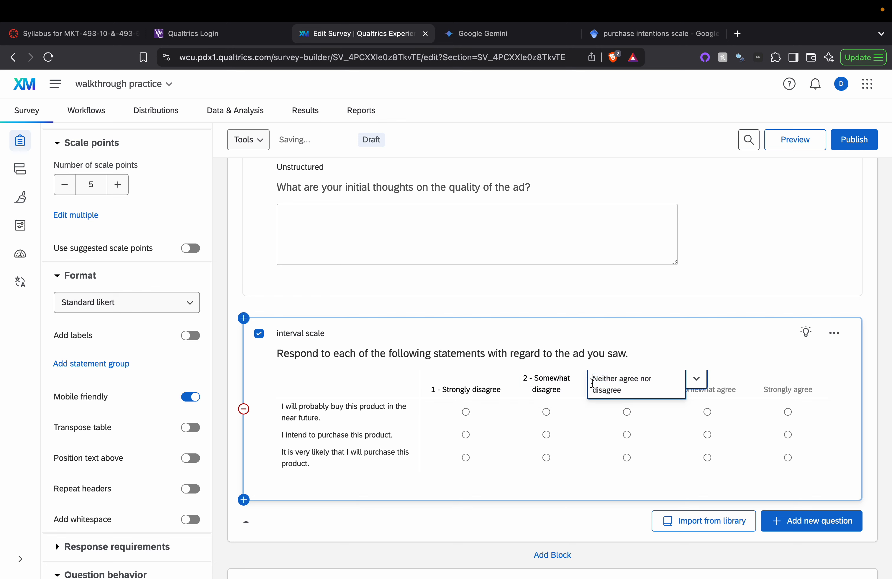
text(3 -)
key(Tab)
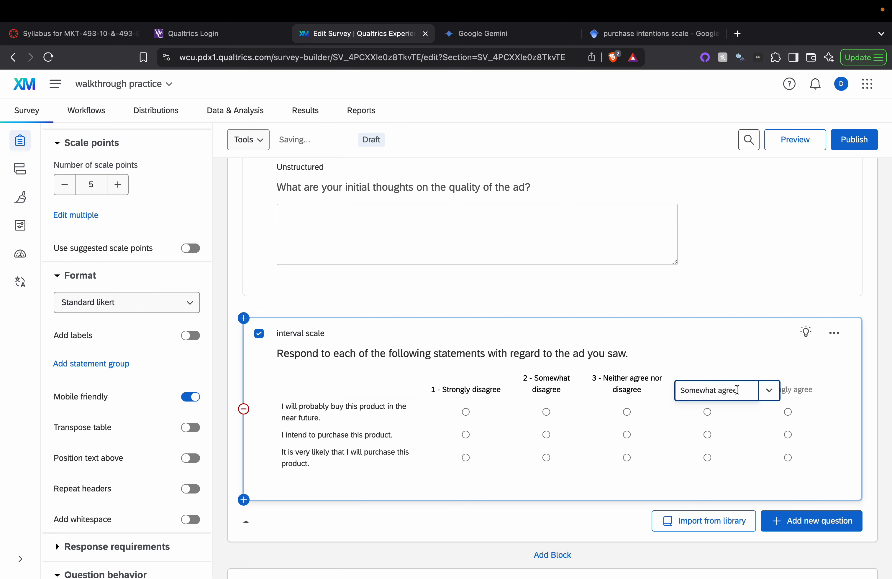
Relabel the fourth scale point "4 - Somewhat agree" and the fifth "5 - Strongly agree".
click(684, 384)
text(4 -)
click(814, 393)
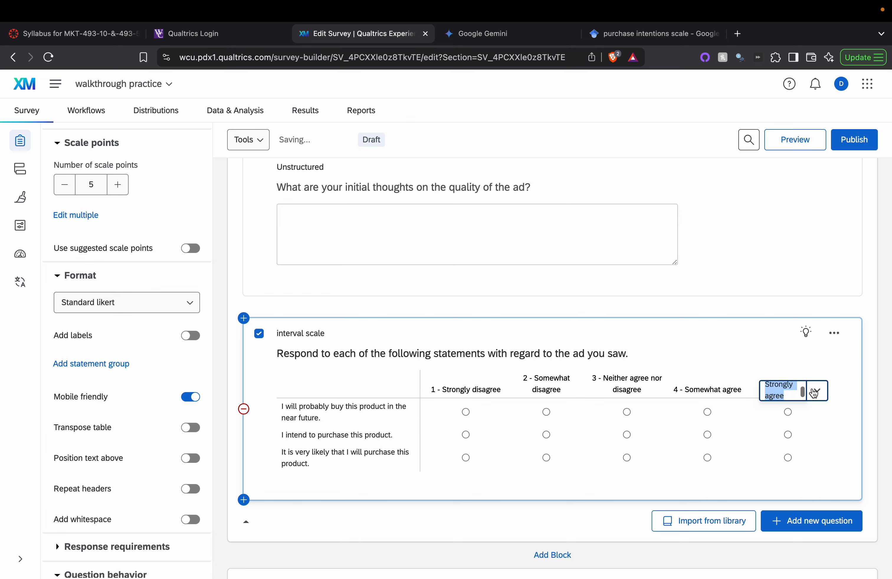
click(767, 384)
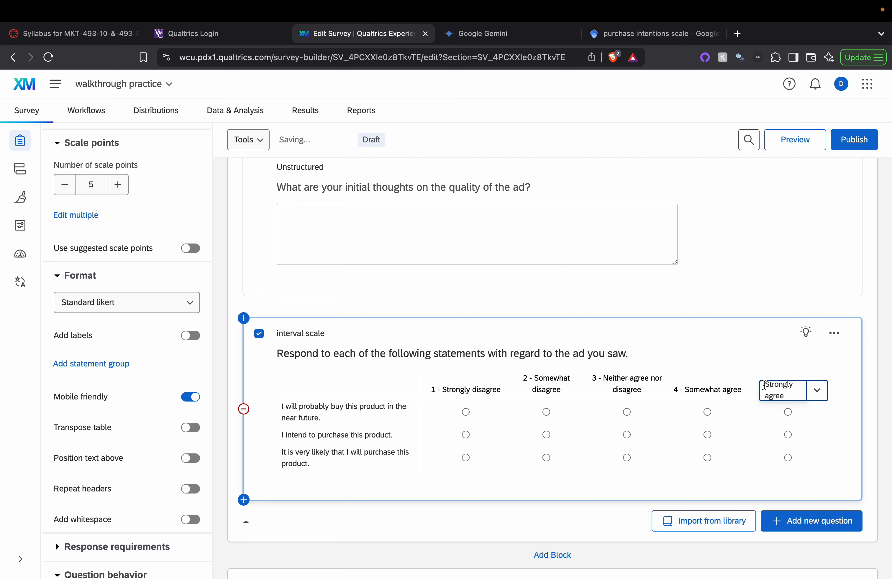
text(5-)
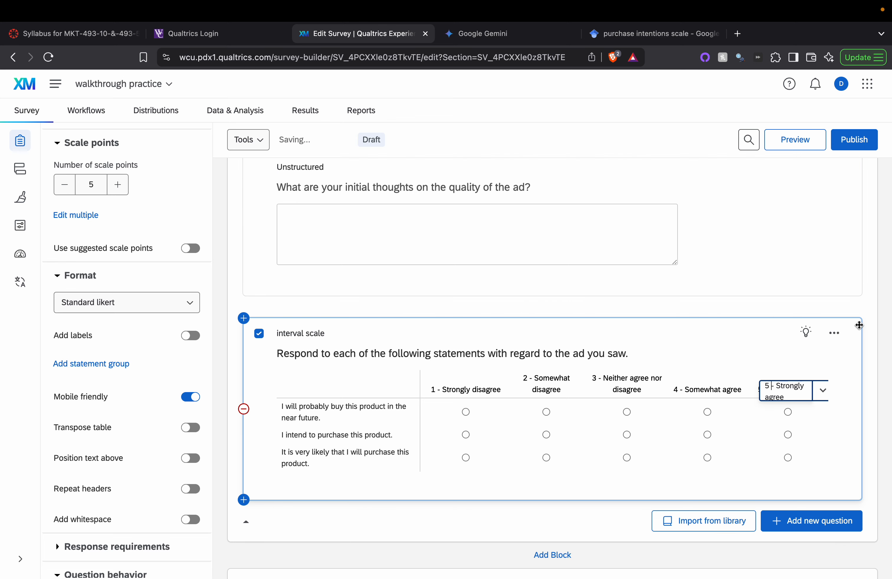
click(876, 304)
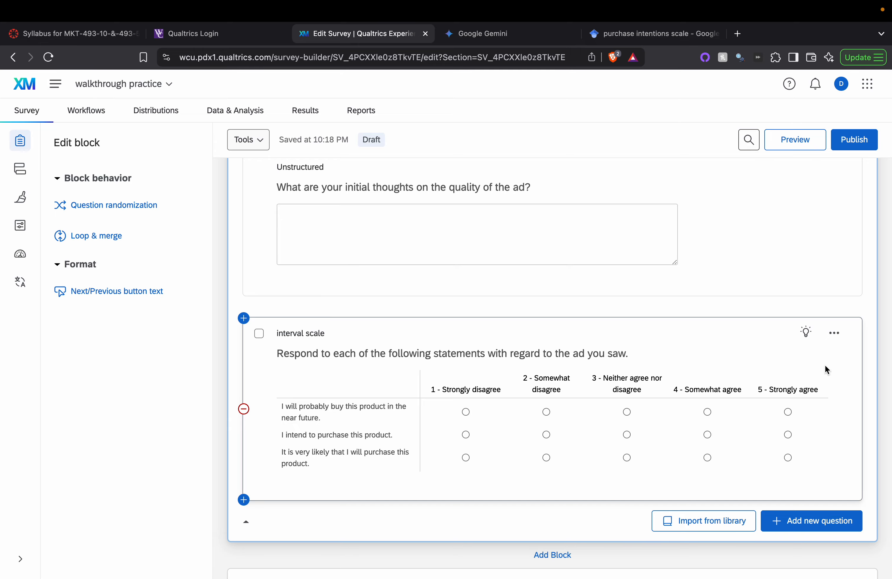
Review the questions in the DV's block and the Demographics block below it.
scroll(348, 443, up, 8)
scroll(361, 467, down, 10)
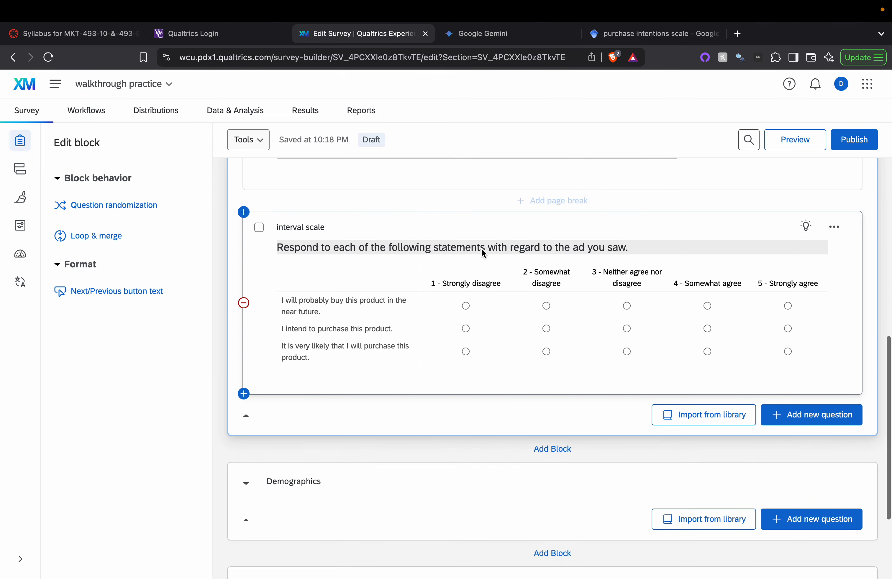
scroll(482, 320, up, 10)
scroll(481, 387, down, 6)
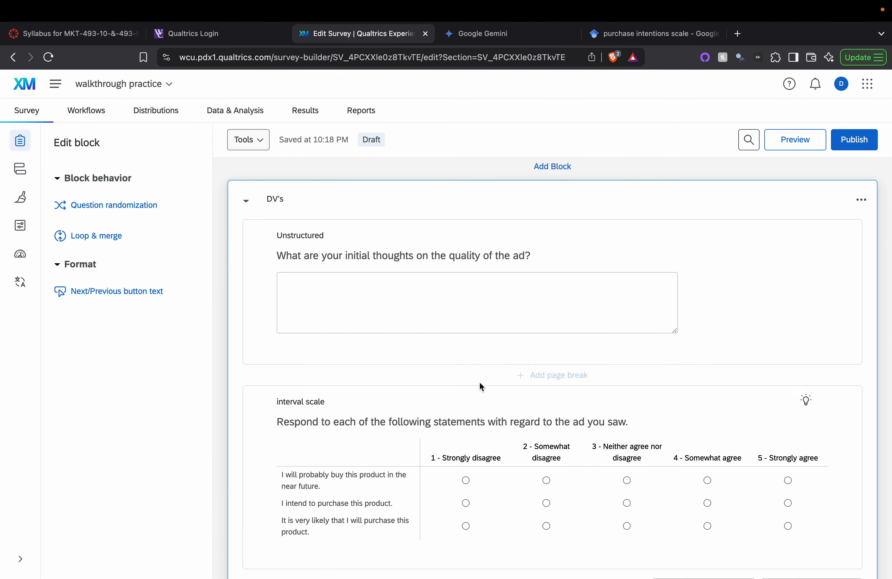
scroll(481, 387, down, 2)
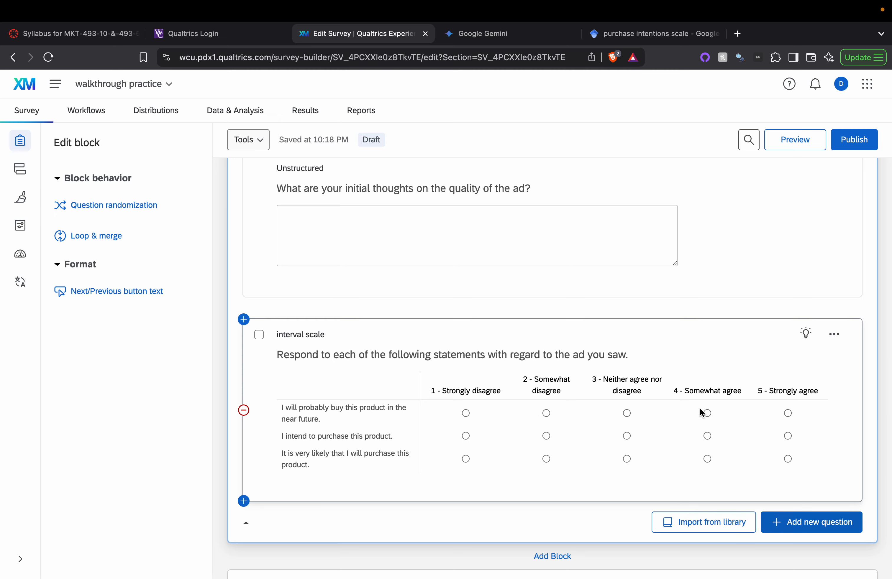
scroll(688, 399, up, 3)
scroll(675, 412, down, 4)
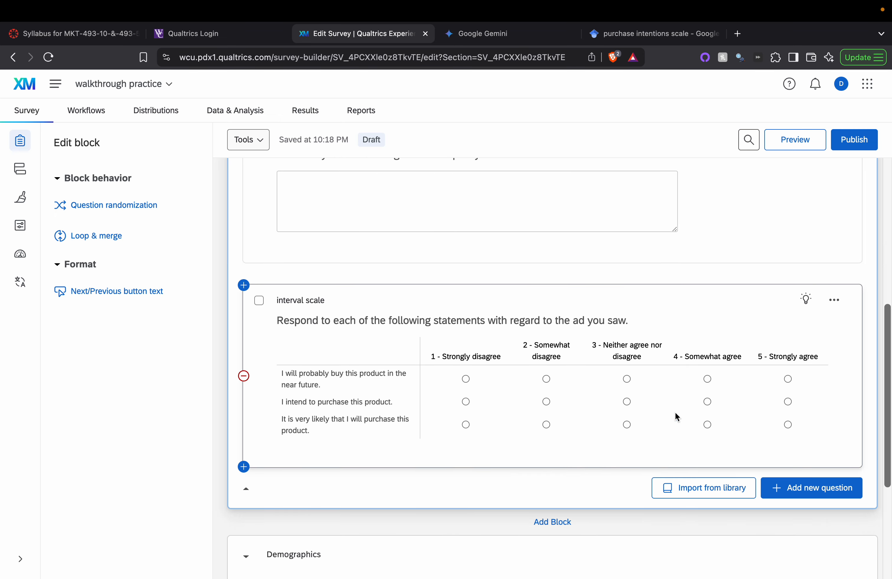
scroll(675, 416, down, 5)
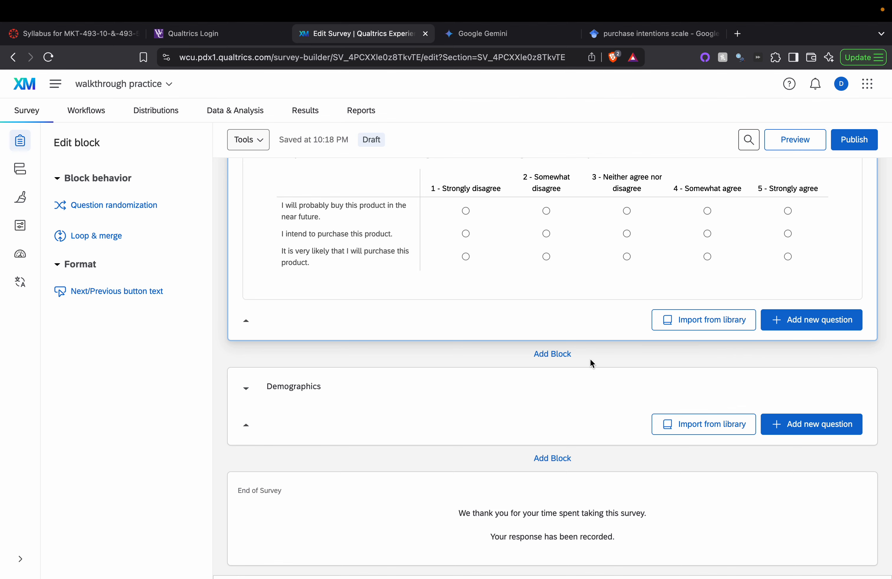
Add a new slider question below the purchase intention matrix in the DV's block.
scroll(591, 359, up, 3)
click(774, 423)
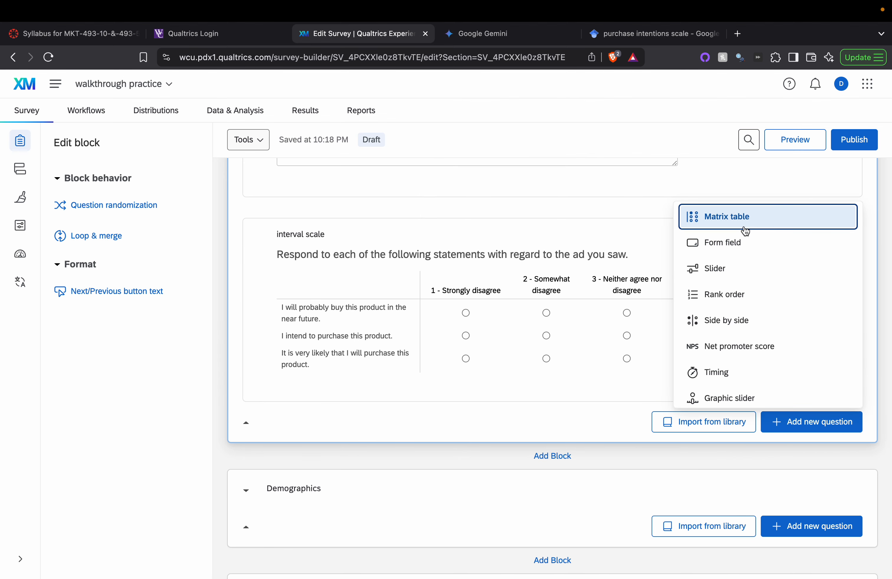
scroll(756, 318, down, 3)
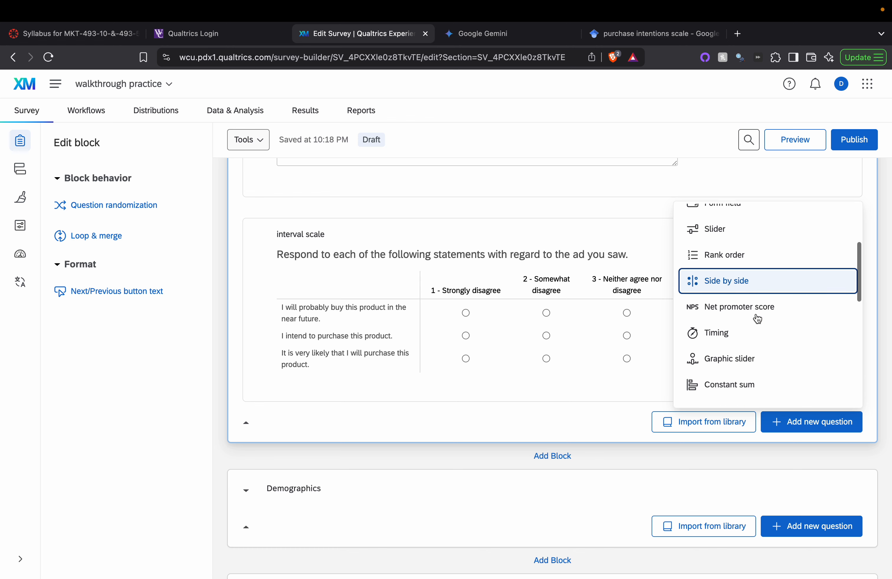
scroll(757, 318, down, 6)
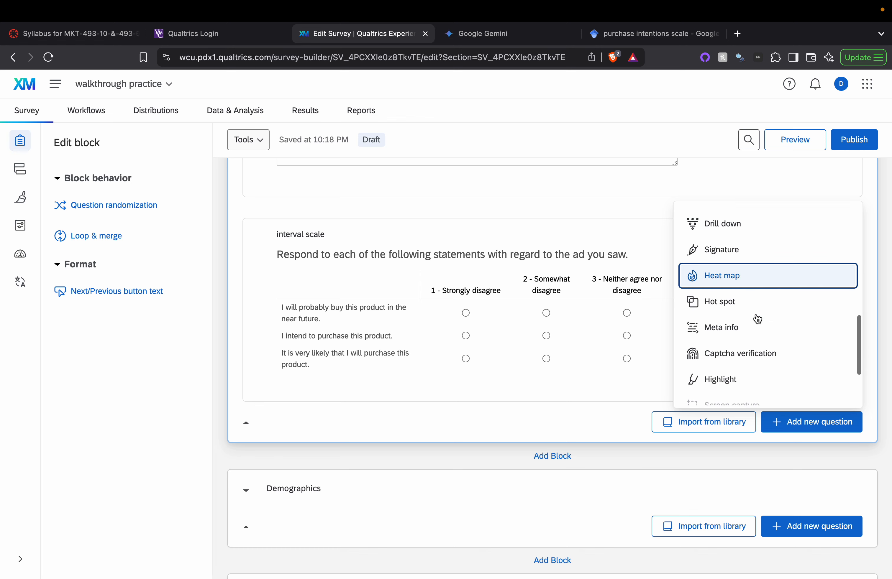
scroll(757, 318, up, 9)
scroll(757, 318, up, 2)
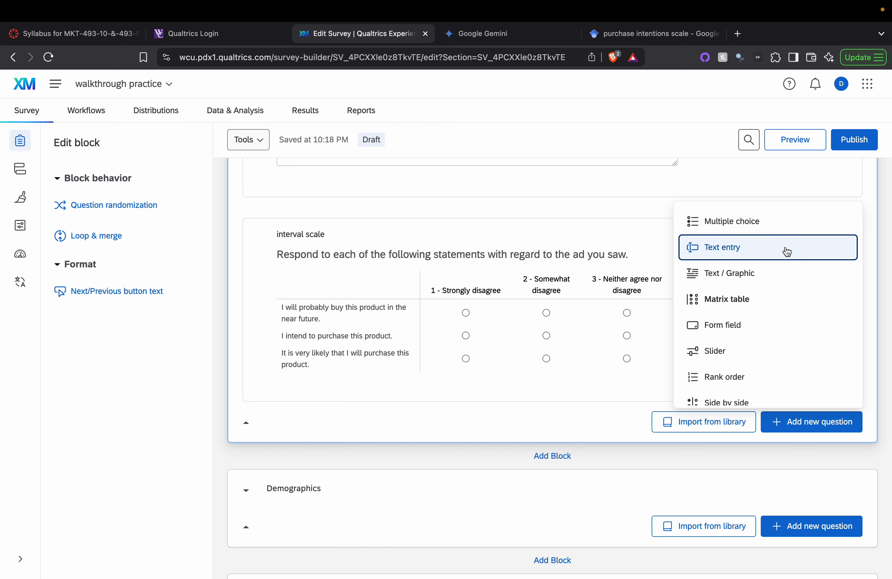
scroll(775, 280, down, 1)
scroll(773, 288, down, 1)
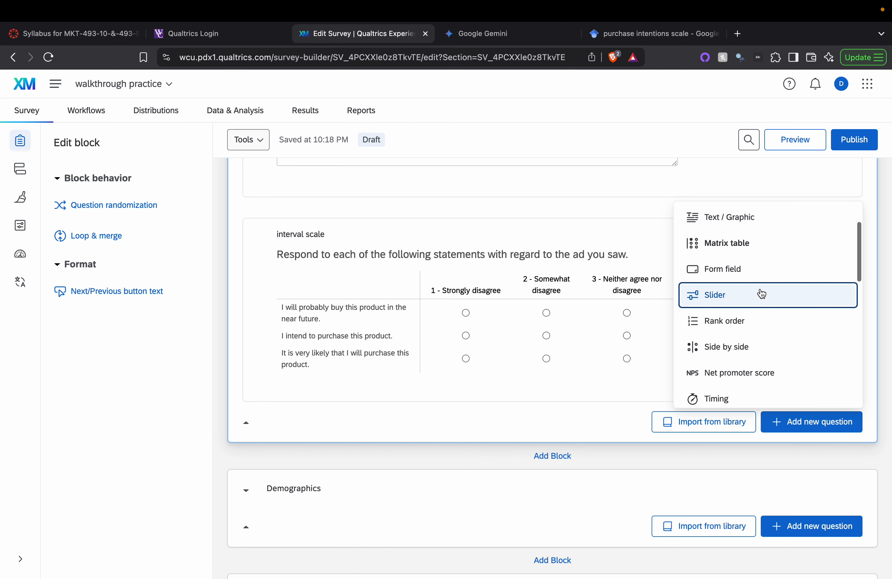
click(748, 301)
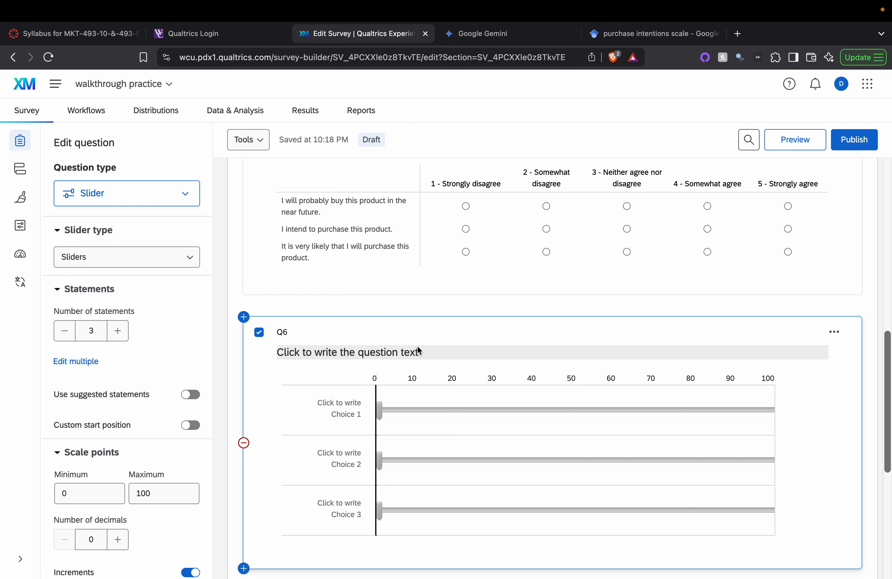
Rename the new slider question's label to "slider ratio".
click(835, 333)
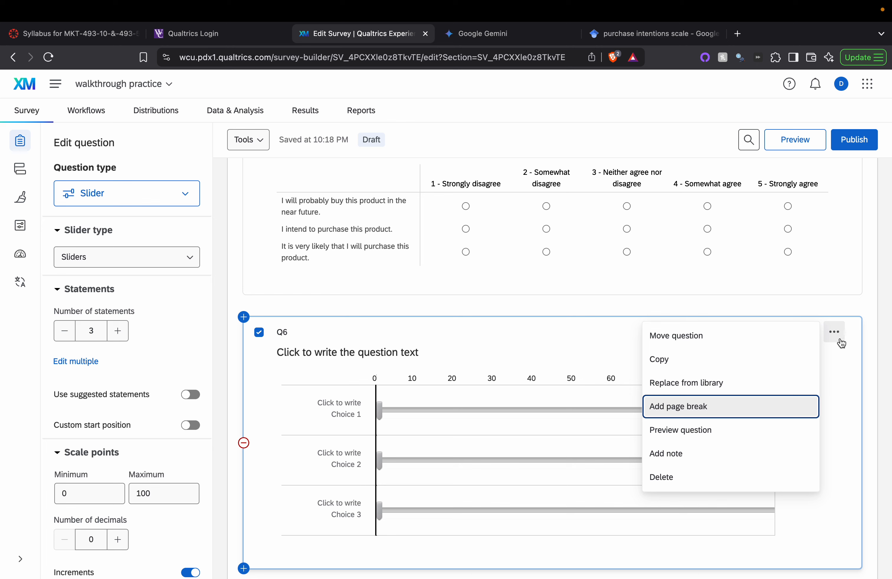
click(282, 332)
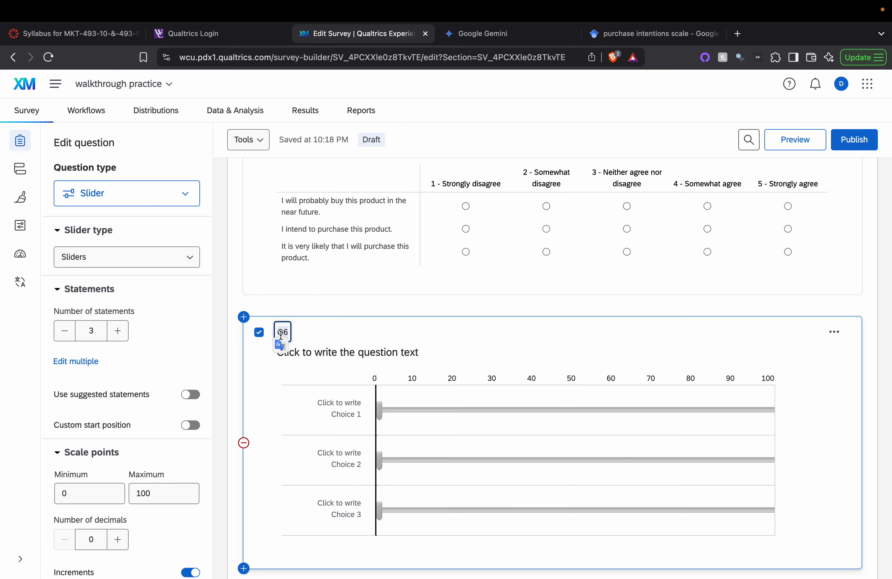
text(slider ratio)
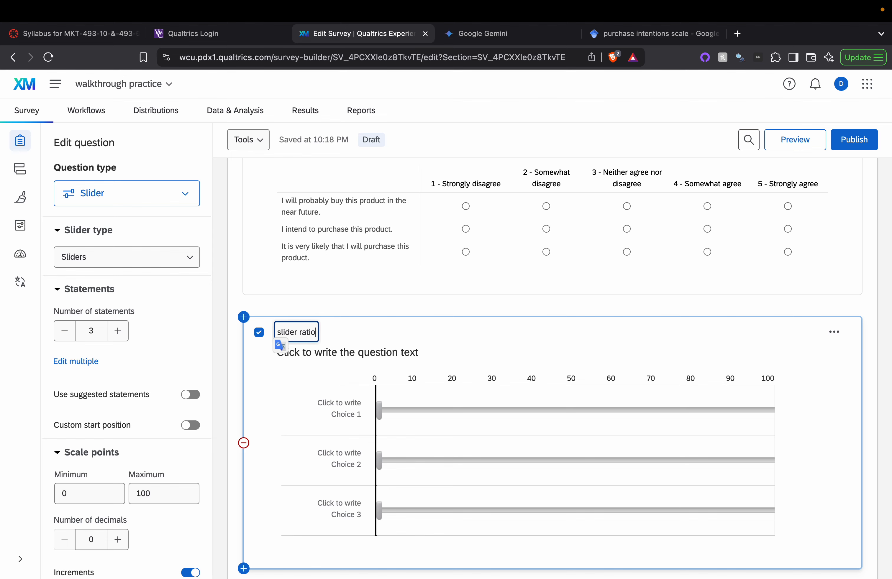
Reduce the slider question's number of statements to 1.
scroll(458, 408, down, 4)
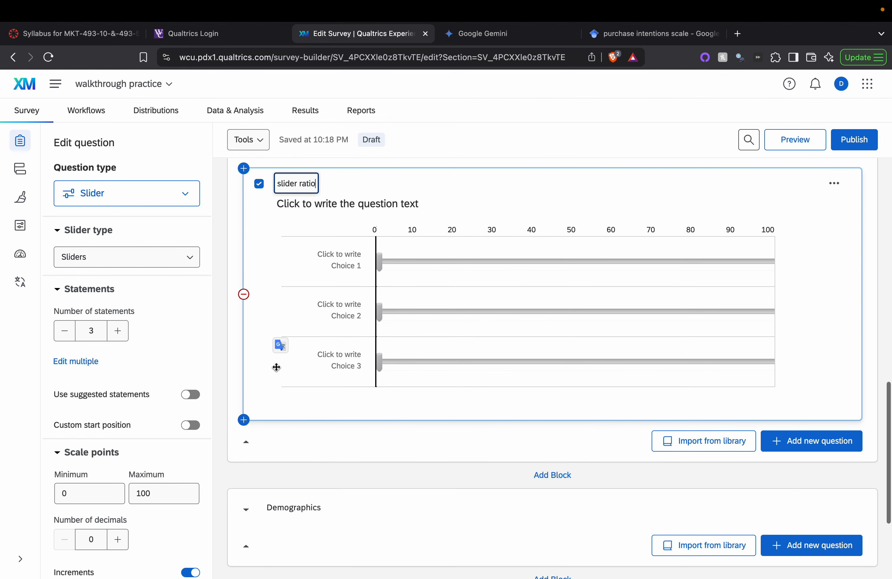
click(63, 330)
click(63, 330)
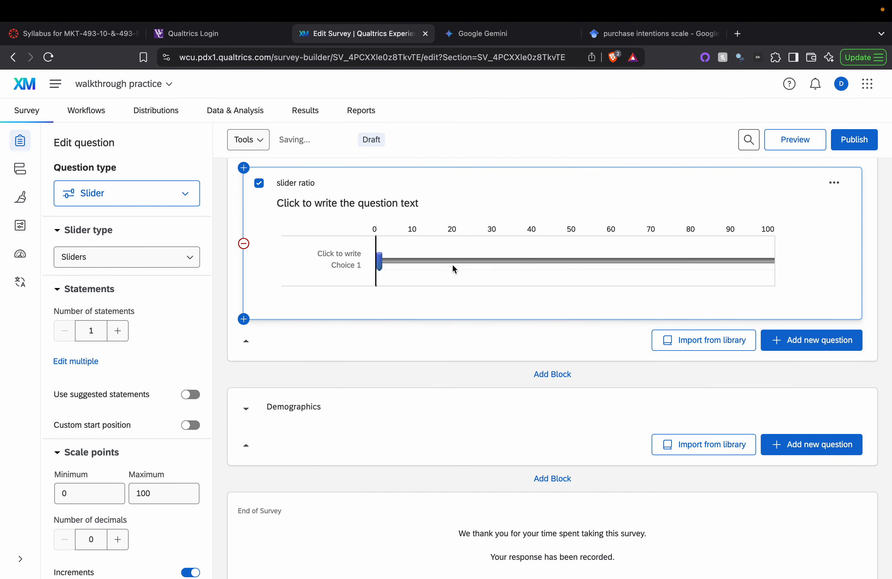
Set the slider scale's increments to 5.
scroll(140, 298, down, 3)
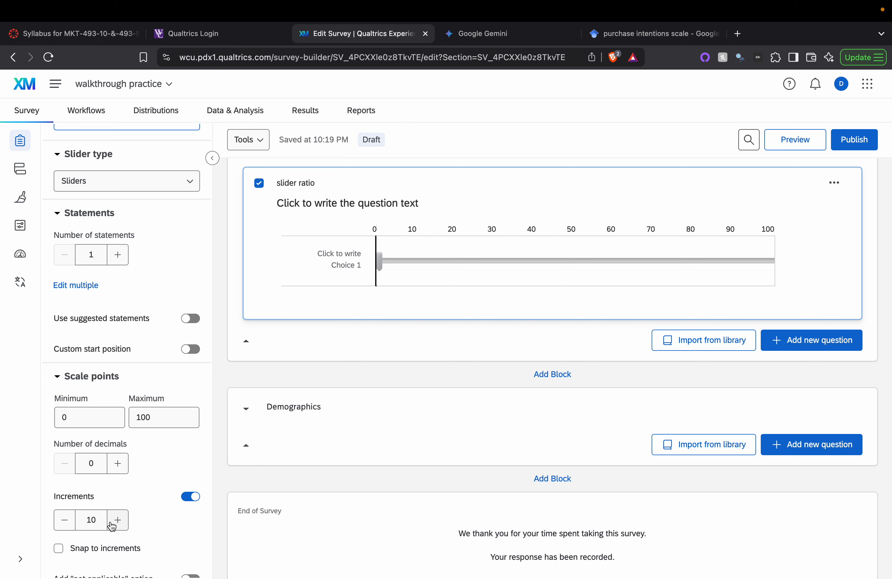
click(64, 525)
click(64, 525)
click(64, 526)
click(64, 525)
click(64, 525)
click(64, 526)
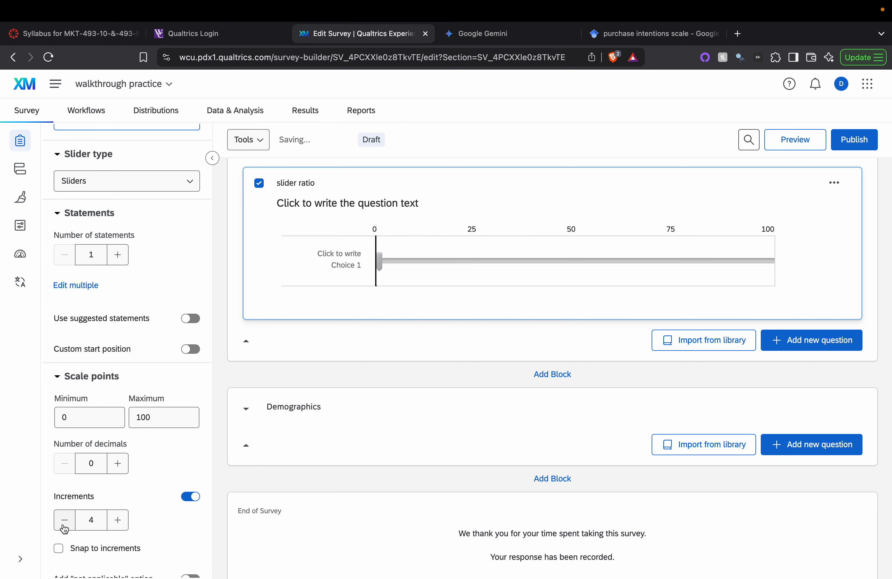
click(118, 526)
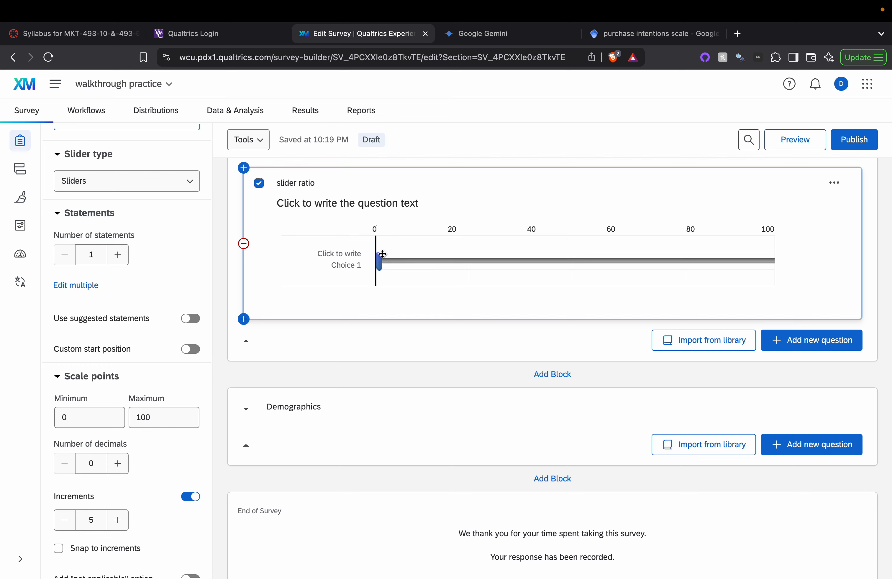
Write the slider question "Indicate what percentage of your annual income (in your dream career) you'd be willing to spend on this truck." and start it at 0.
click(345, 258)
click(364, 205)
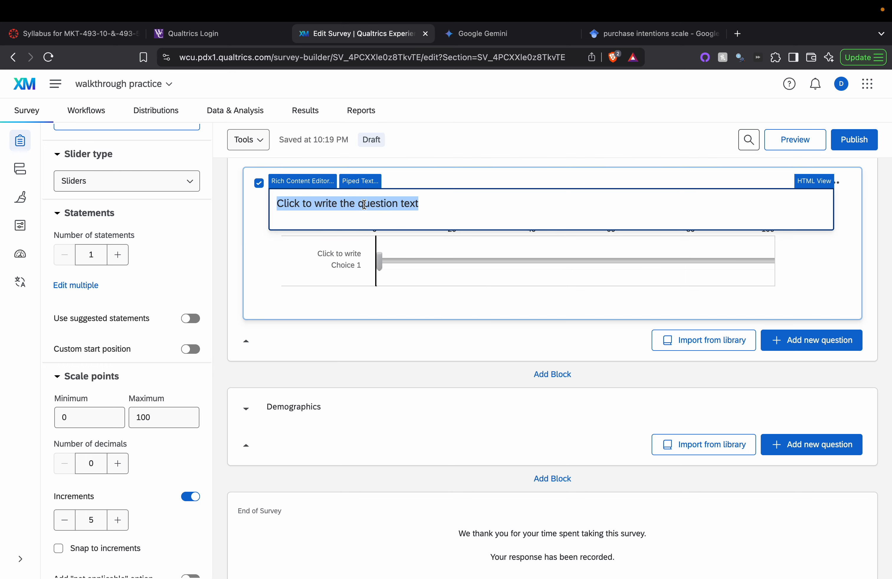
key(BackSpace)
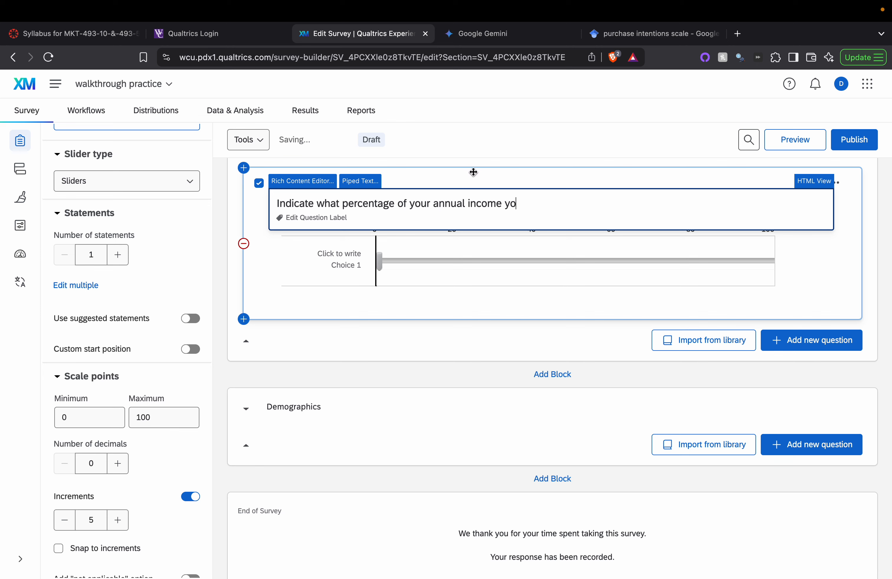
key(BackSpace)
key(BackSpace)
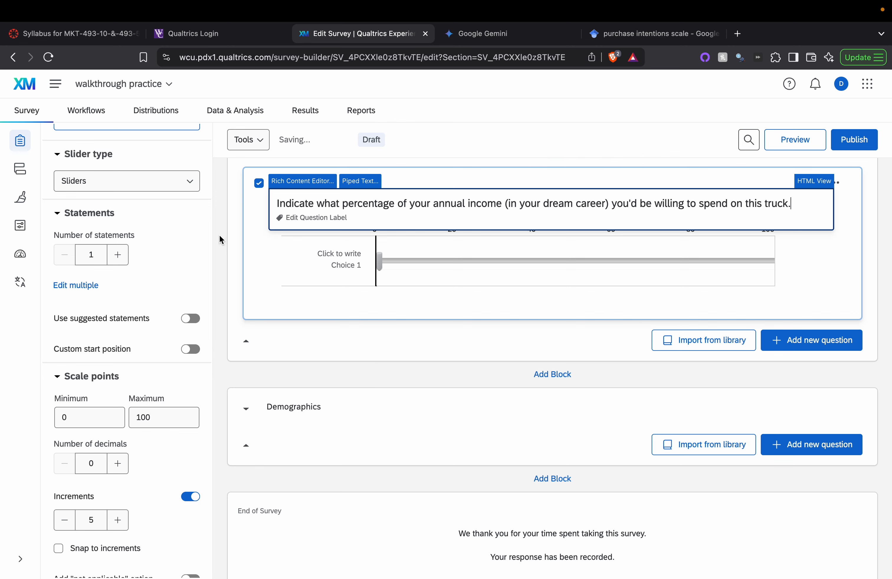
click(376, 222)
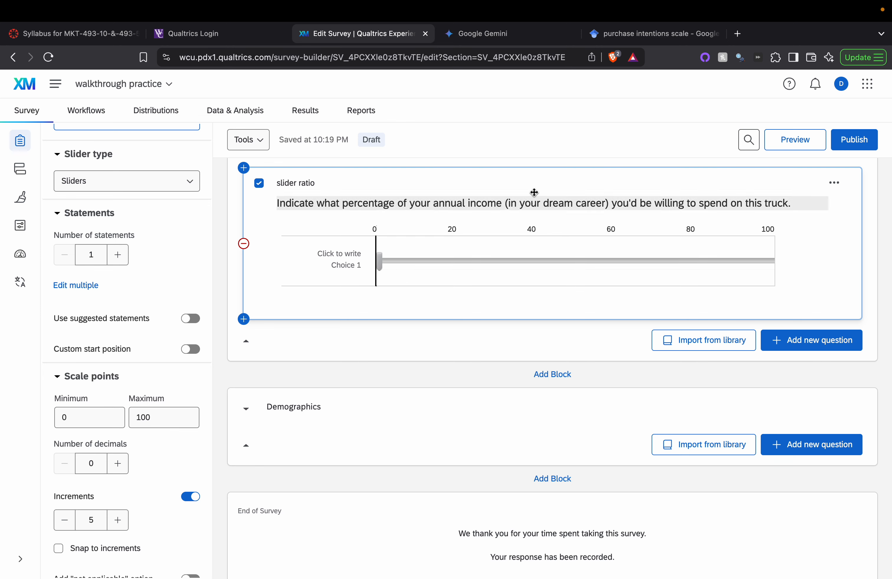
drag(380, 260, 354, 301)
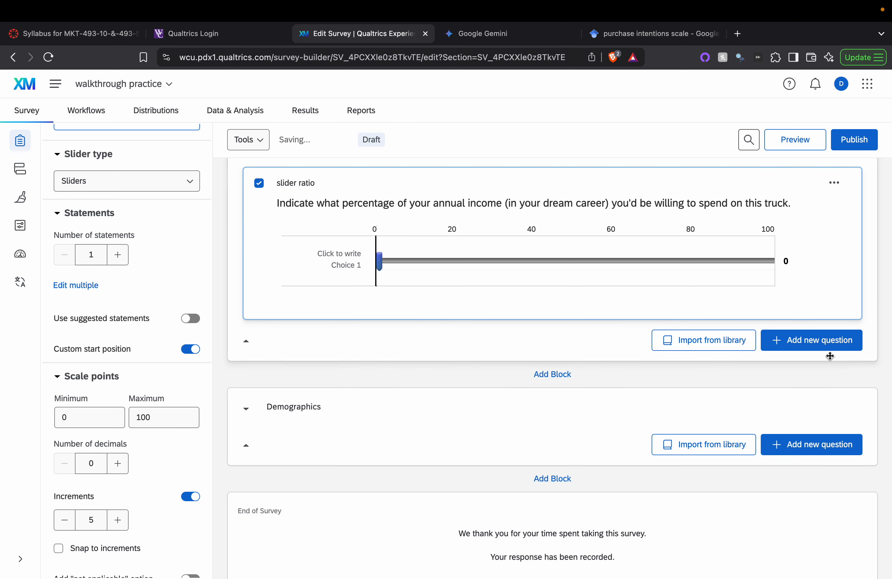
Add a new text entry question below the slider question in the DV's block.
click(812, 340)
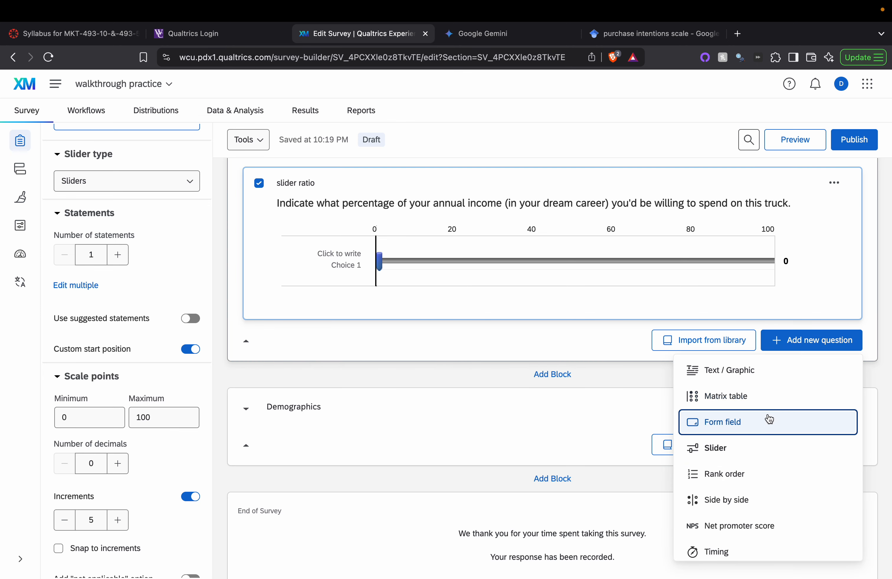
scroll(762, 425, down, 2)
scroll(761, 431, up, 3)
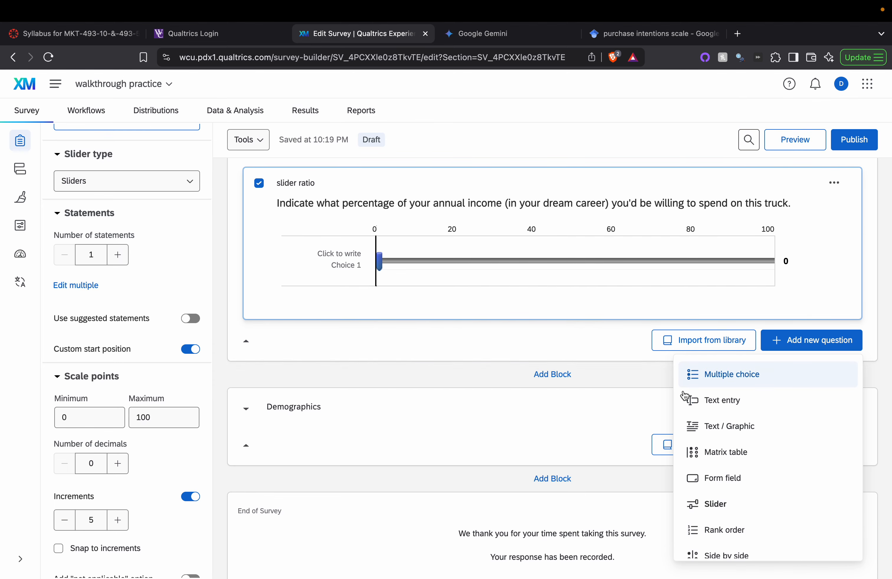
click(736, 395)
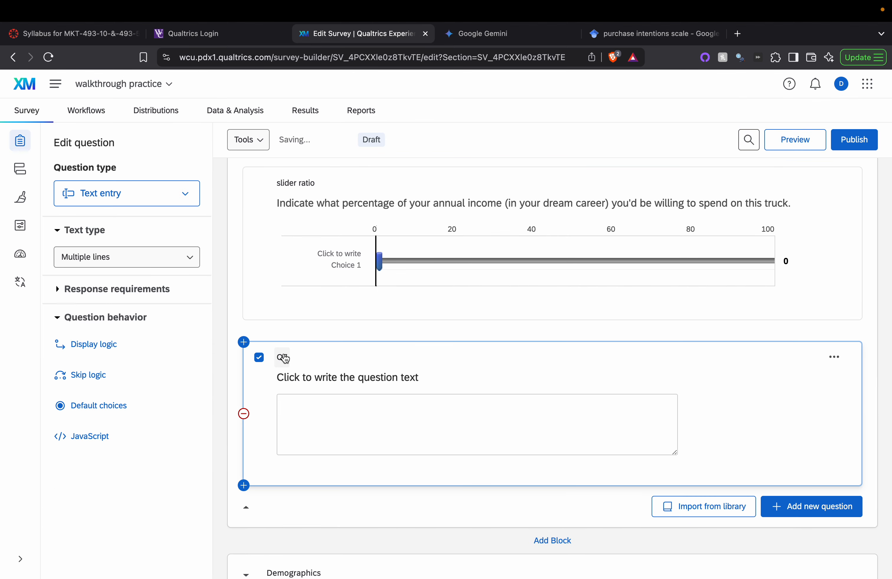
Rename the new text entry question's label to "text ratio".
click(284, 359)
text(slider)
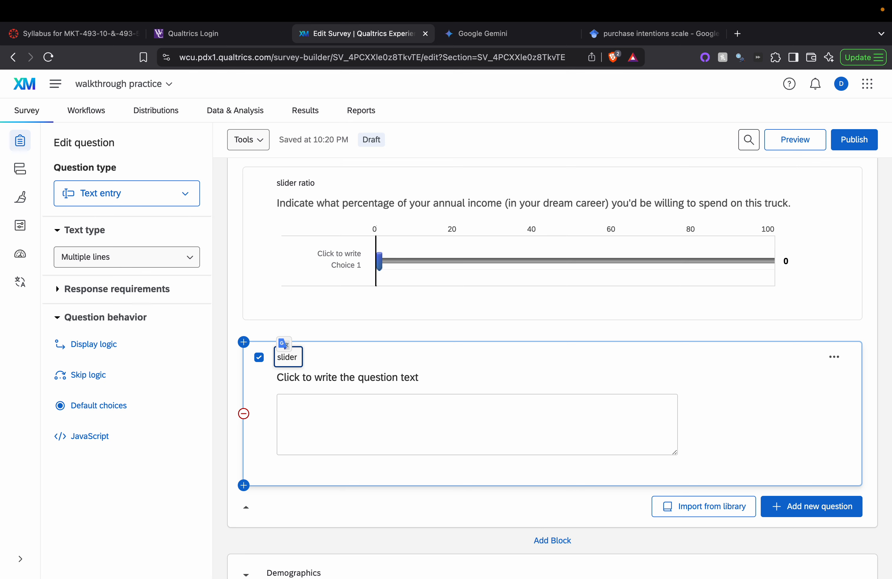
key(BackSpace)
key(BackSpace)
key(BackSpace)
key(BackSpace)
text(text entry)
Set the text entry question's wording to "Indicate how much money, in usd, you'd be willing to spend on this truck.".
click(339, 376)
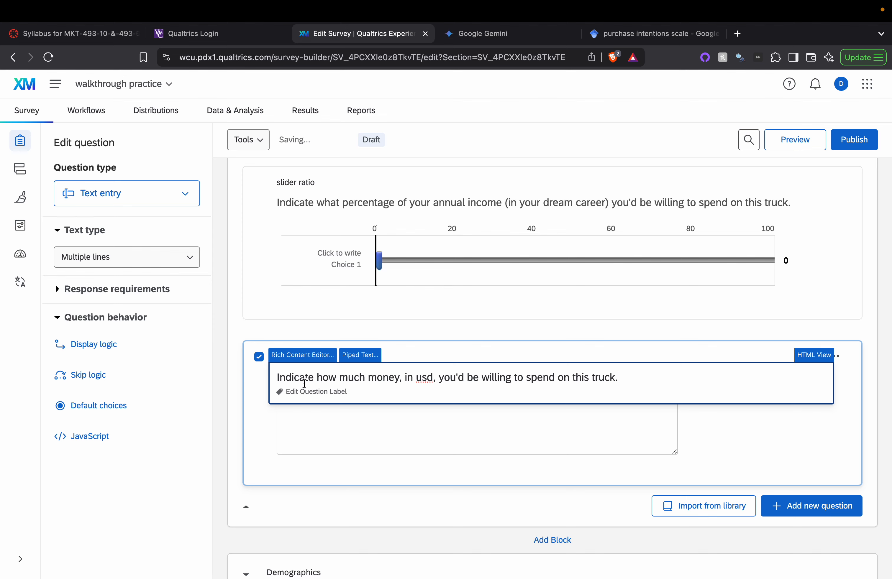
click(231, 416)
click(378, 353)
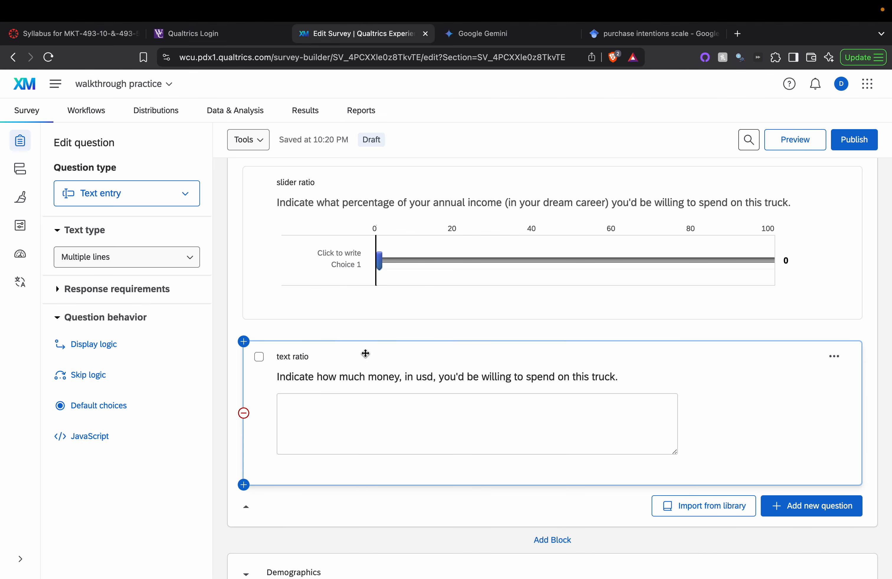
Change the text ratio question's text type to Single line.
click(97, 253)
click(107, 285)
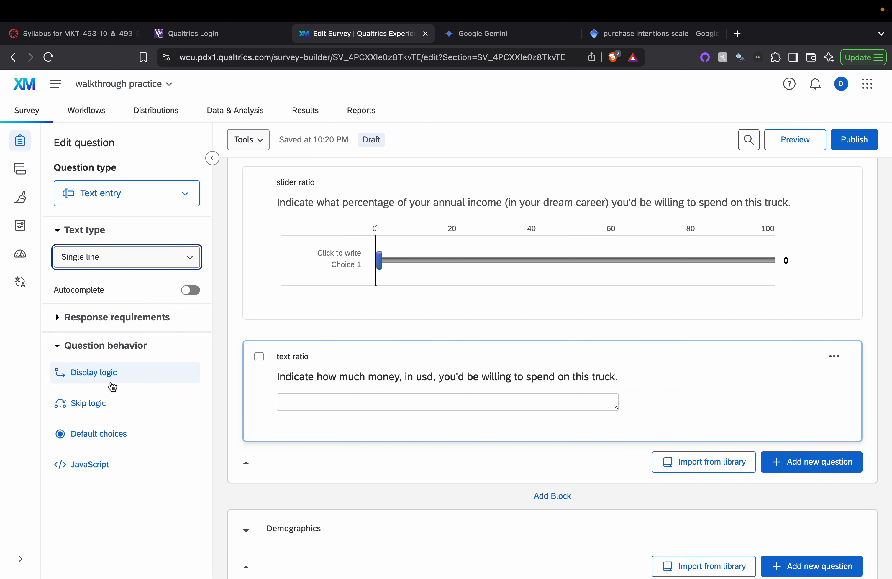
click(426, 357)
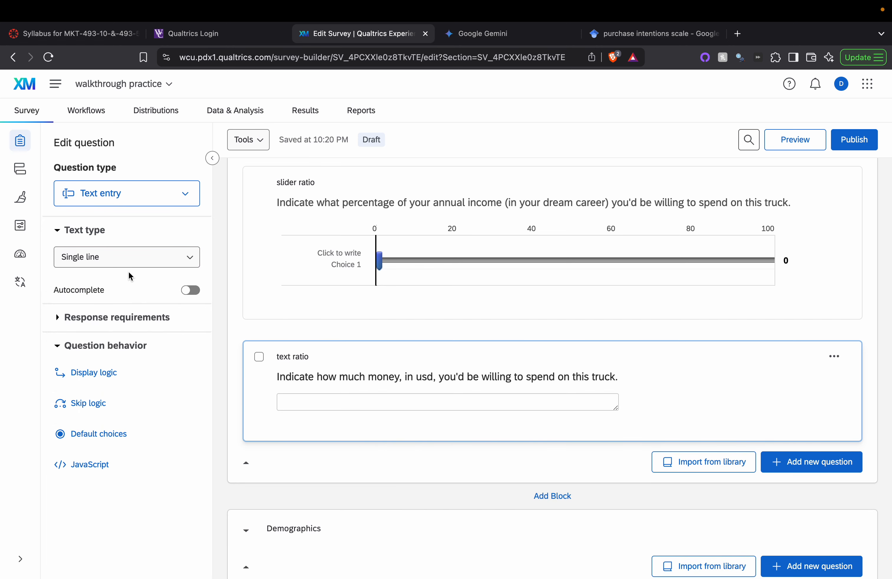
Add a Force response requirement to the text ratio question.
scroll(129, 273, up, 1)
scroll(128, 272, down, 1)
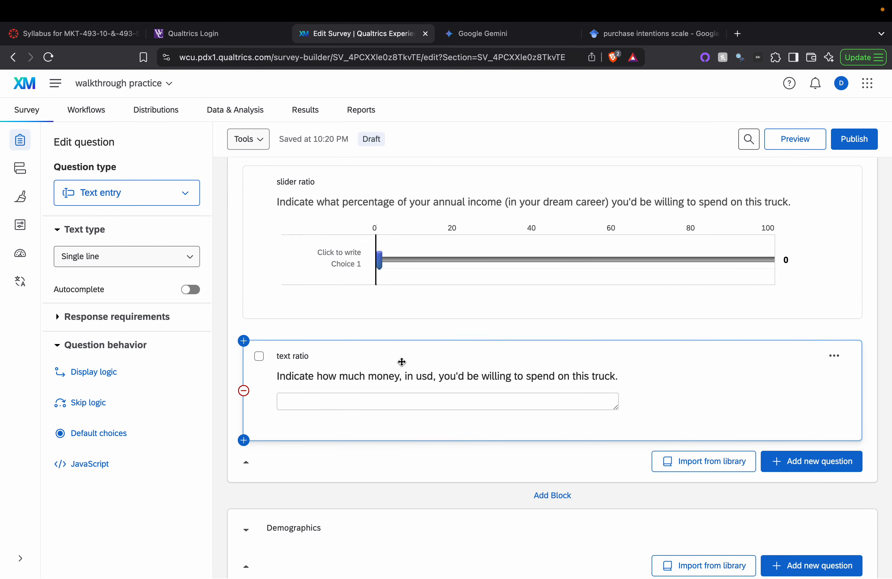
scroll(139, 384, up, 3)
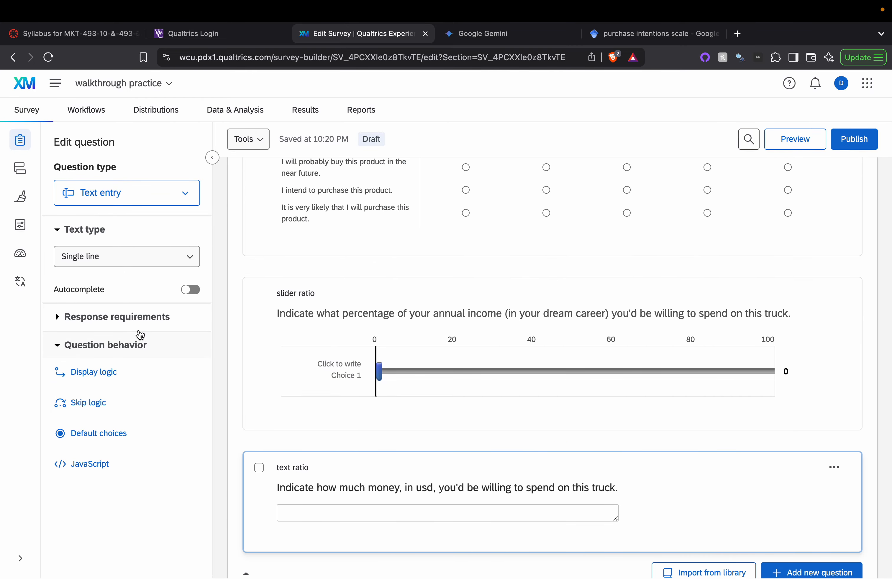
click(141, 324)
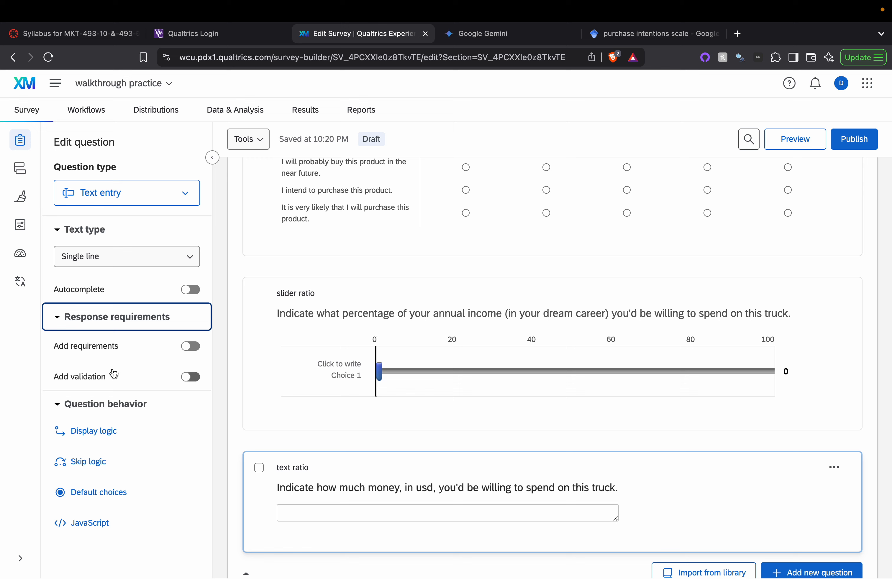
click(189, 347)
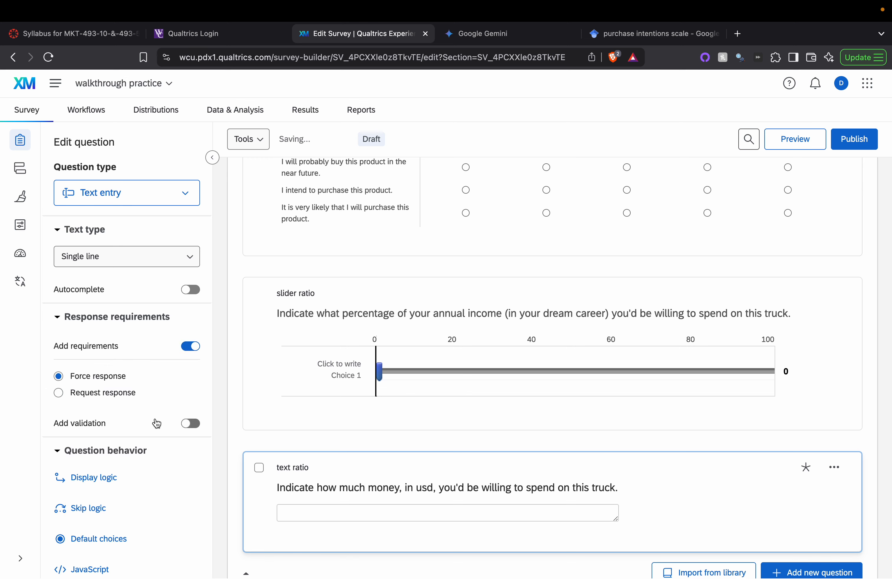
Add content type validation to the text ratio question so that it accepts only a Number.
click(190, 423)
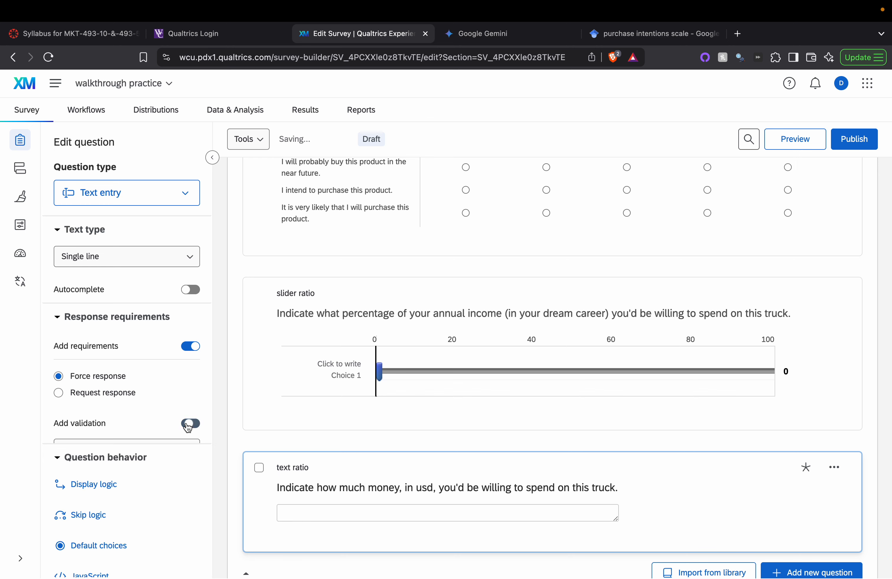
click(152, 458)
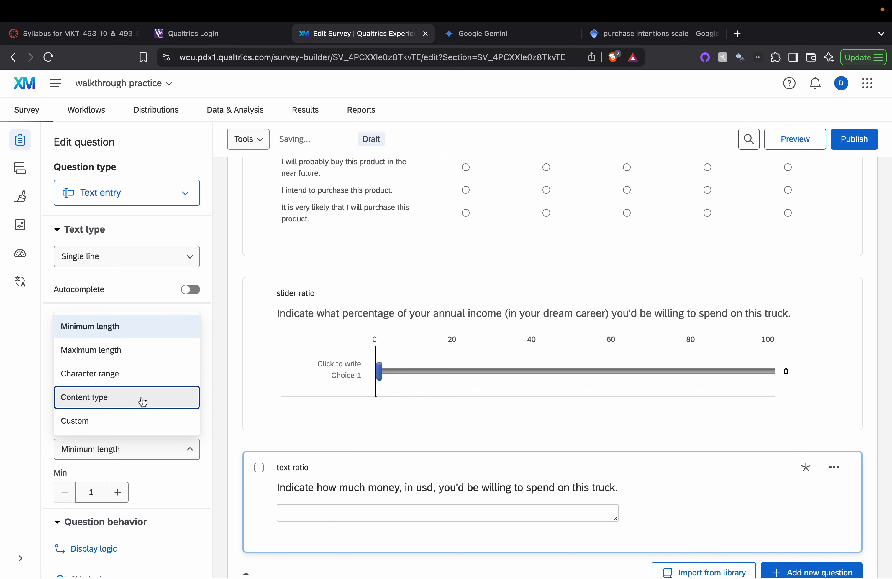
click(142, 400)
click(161, 501)
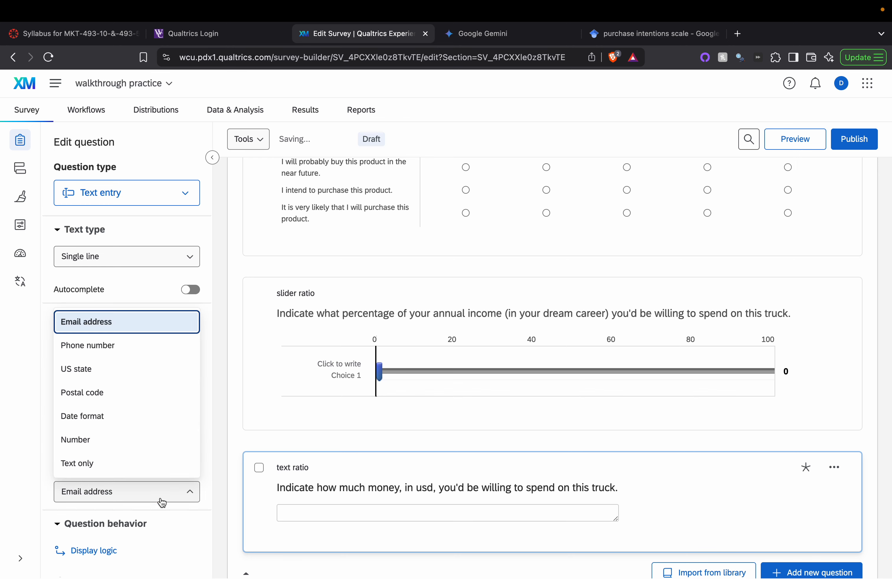
click(141, 450)
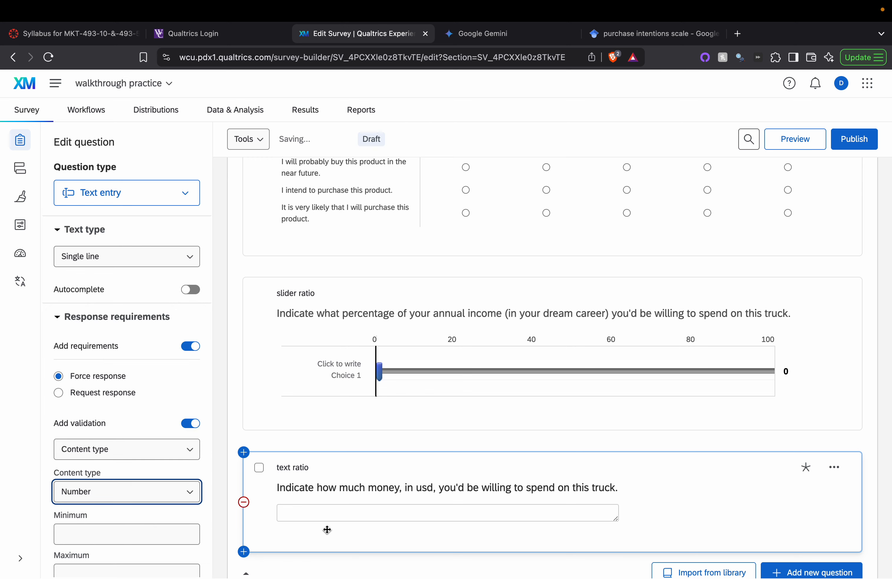
Add a Force response requirement to the slider ratio question.
scroll(107, 428, down, 5)
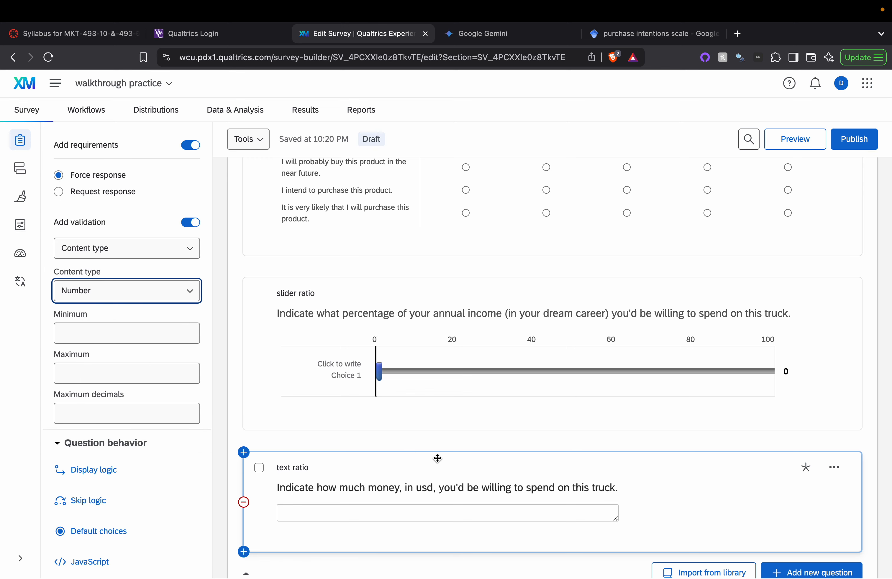
click(425, 461)
scroll(423, 286, down, 4)
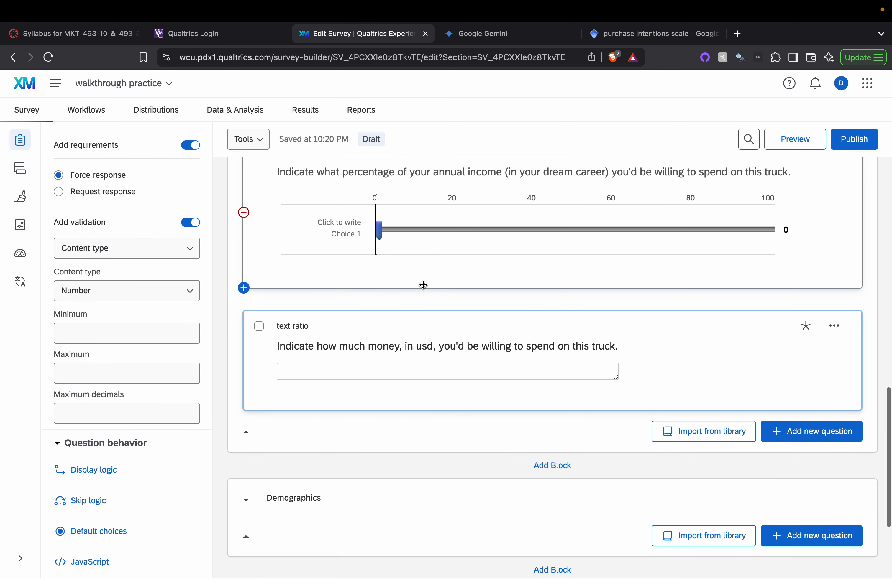
scroll(421, 338, up, 3)
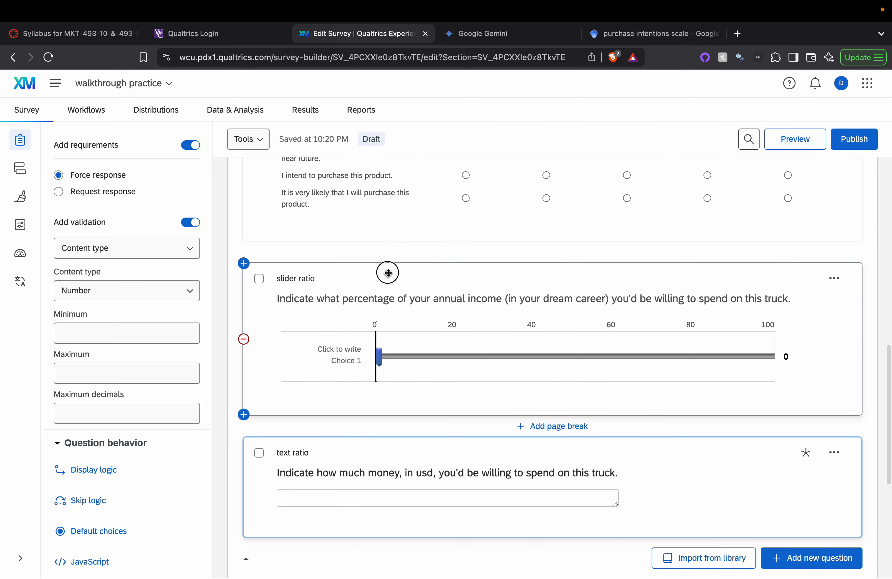
click(388, 269)
click(190, 294)
Add response requirements to the interval scale question and the Unstructured question so that both force a response.
scroll(292, 280, up, 8)
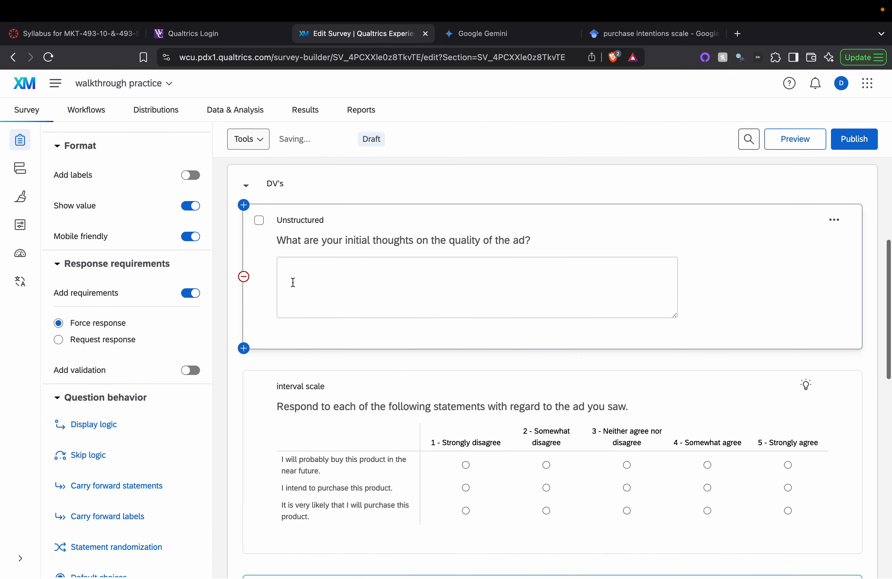
click(424, 408)
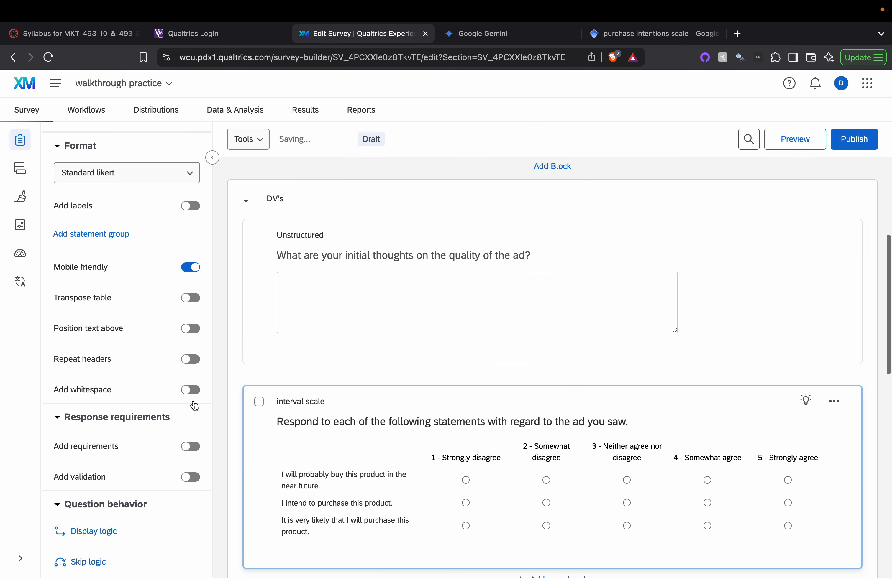
click(199, 447)
click(369, 234)
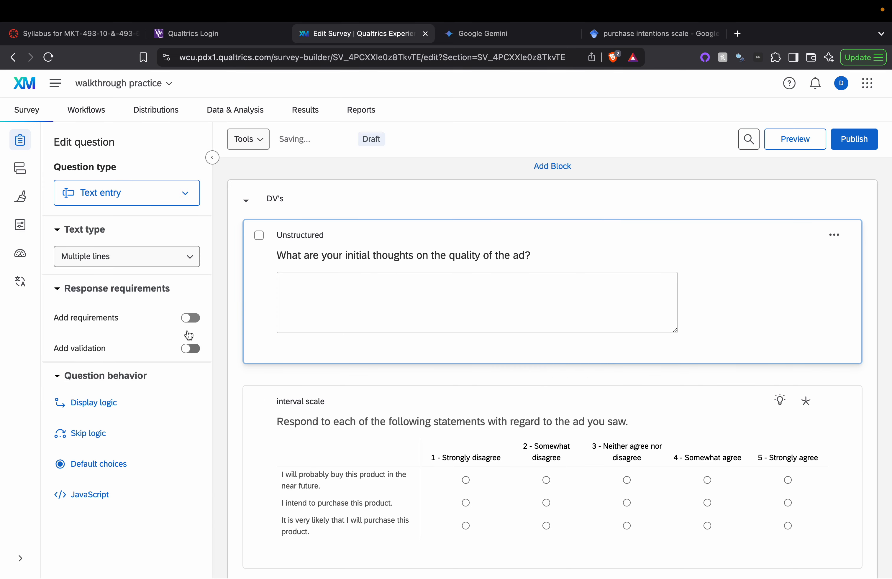
click(190, 318)
Expand the intro block and add a Force response requirement to the Consent question.
scroll(338, 320, up, 6)
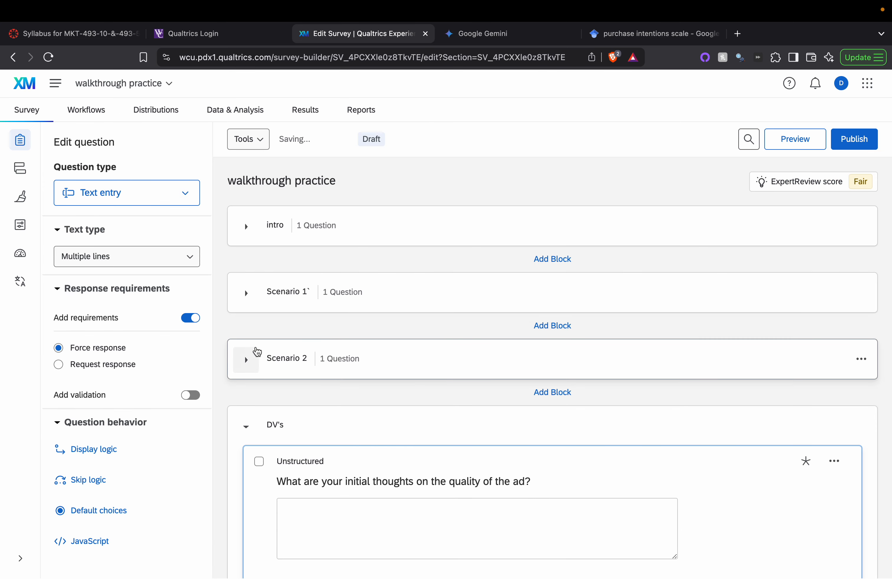
click(244, 232)
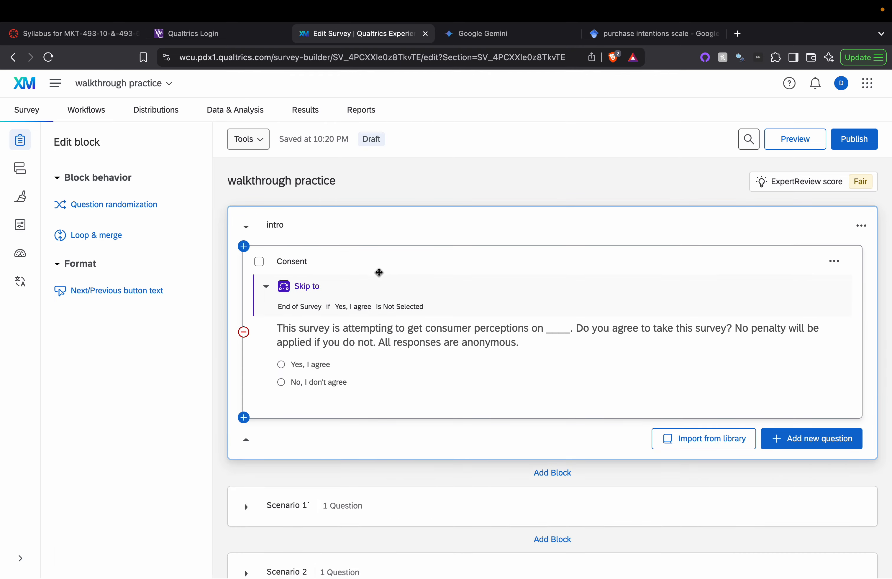
click(390, 258)
scroll(76, 421, down, 8)
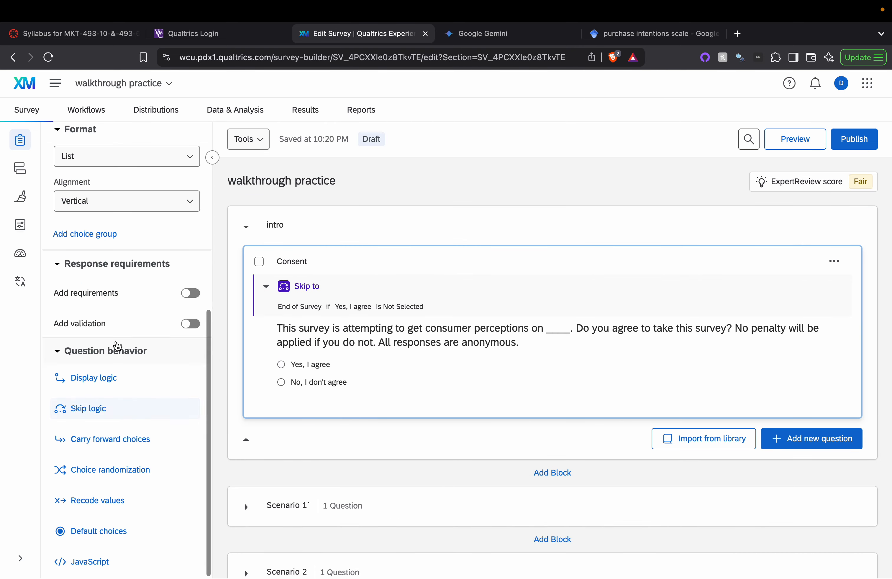
scroll(139, 428, down, 1)
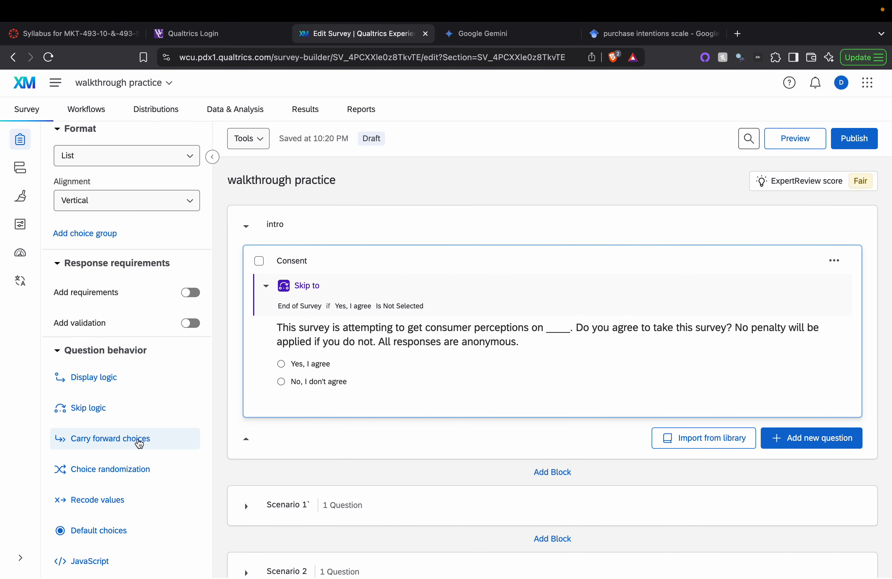
click(190, 289)
scroll(130, 201, up, 5)
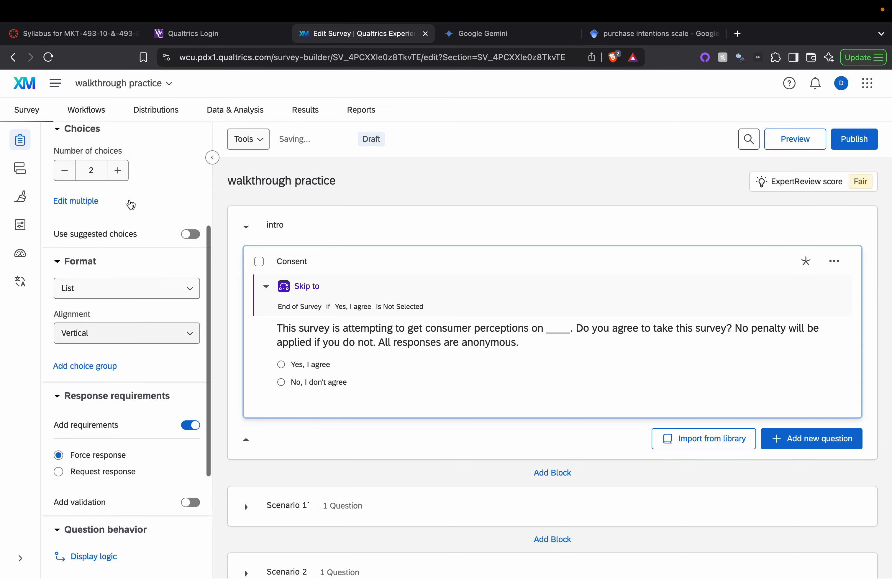
scroll(155, 294, down, 6)
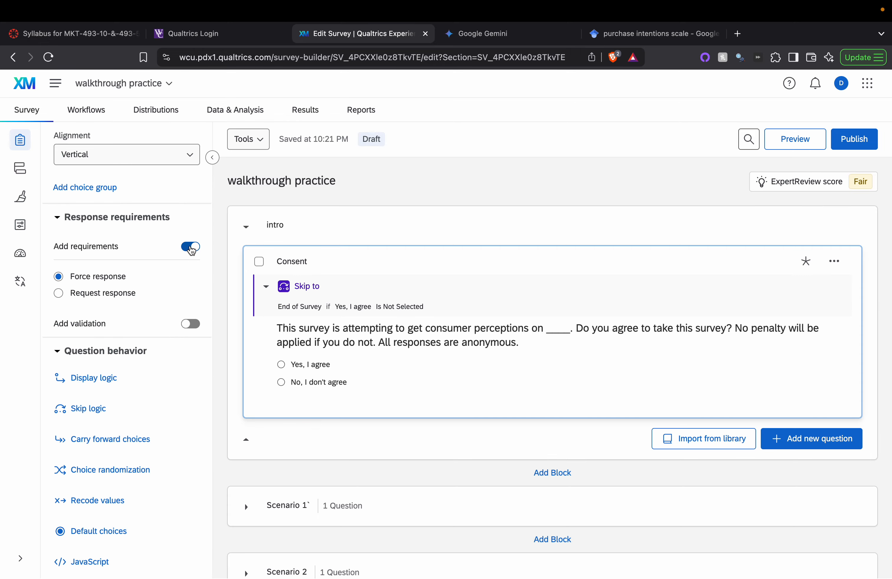
Review the DV's block's questions and collapse the block.
scroll(484, 287, down, 15)
scroll(484, 288, up, 12)
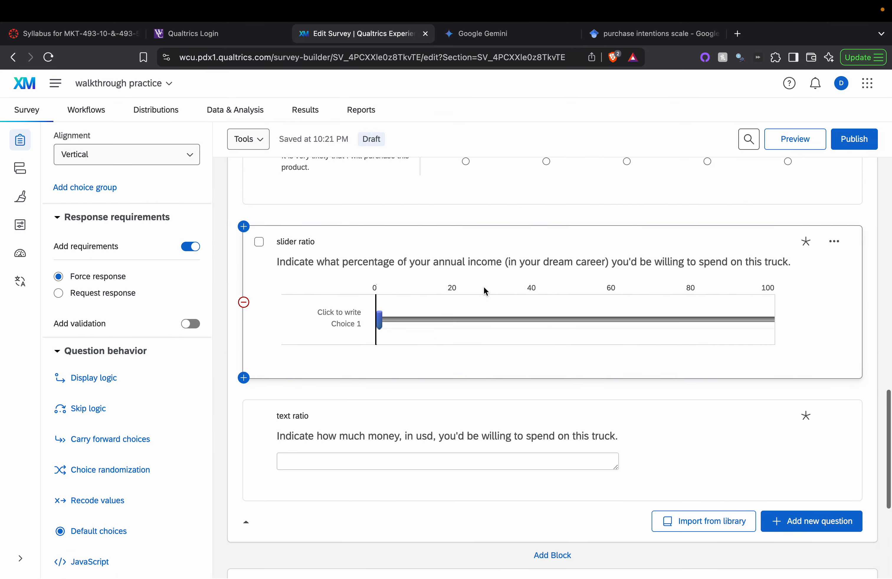
scroll(485, 288, up, 5)
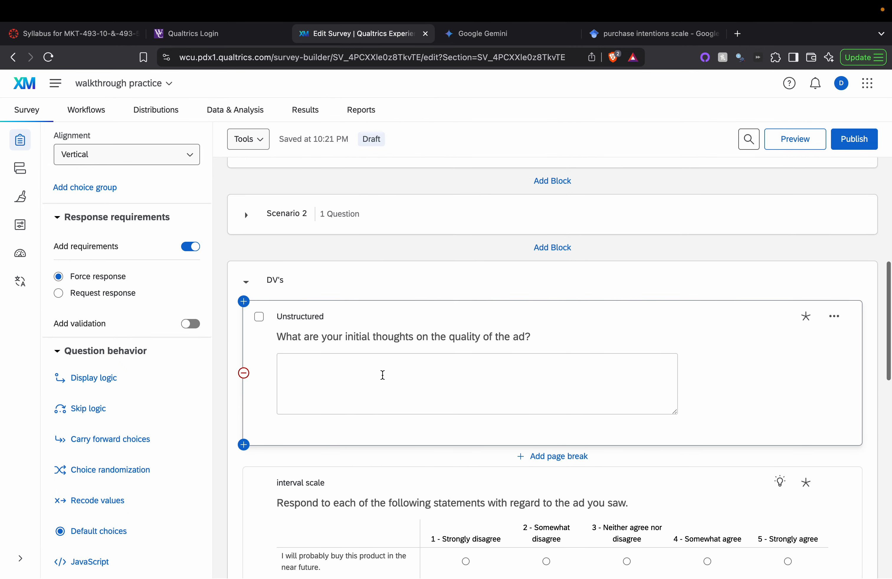
click(248, 287)
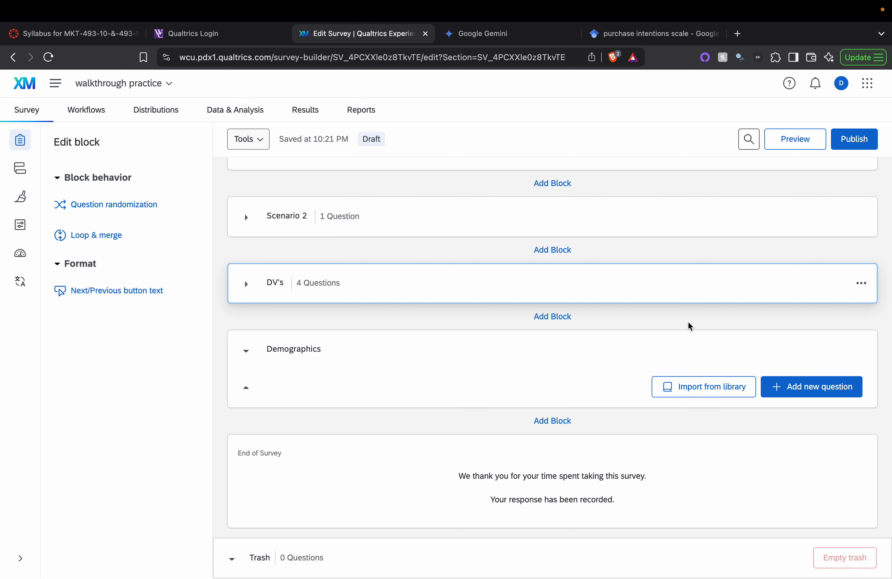
Add a multiple choice question labelled "gender" to the Demographics block, with the wording "Indicate your gender".
click(813, 397)
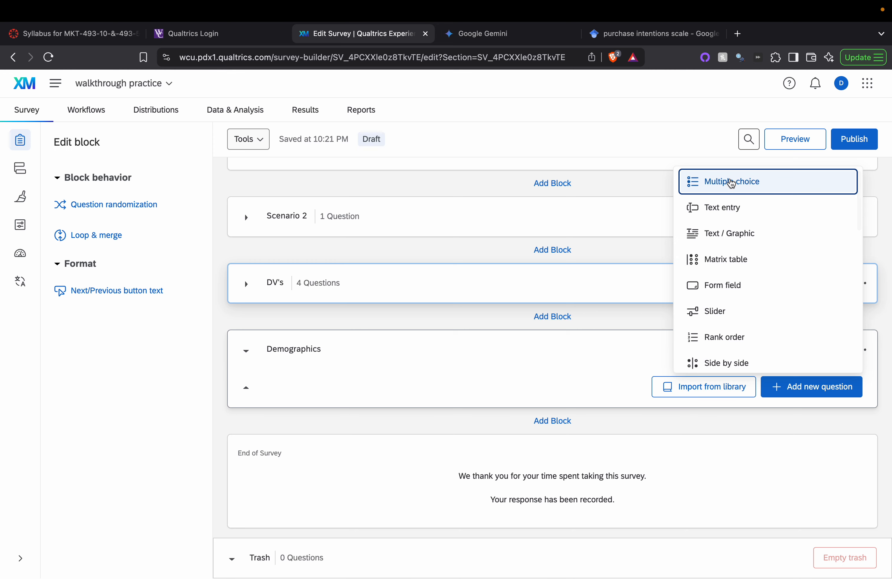
click(729, 184)
click(282, 385)
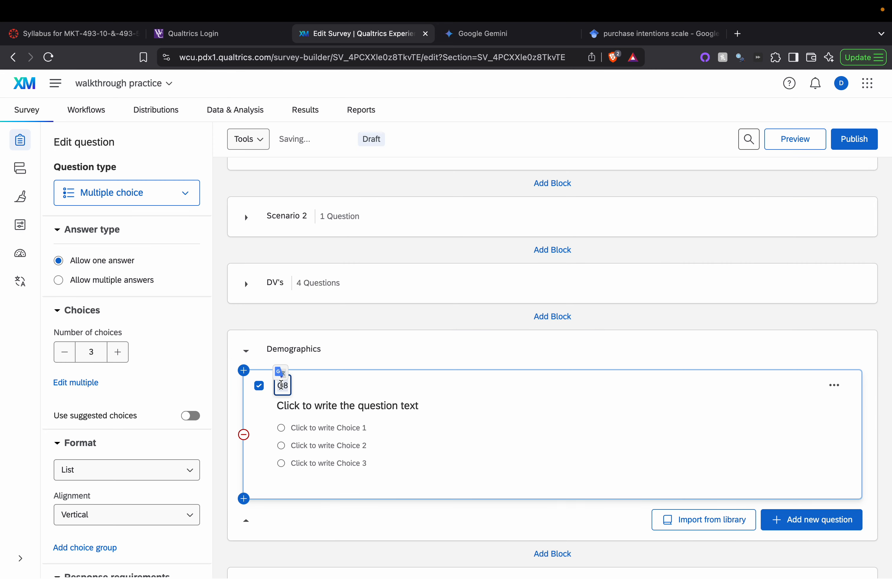
text(gender)
click(342, 409)
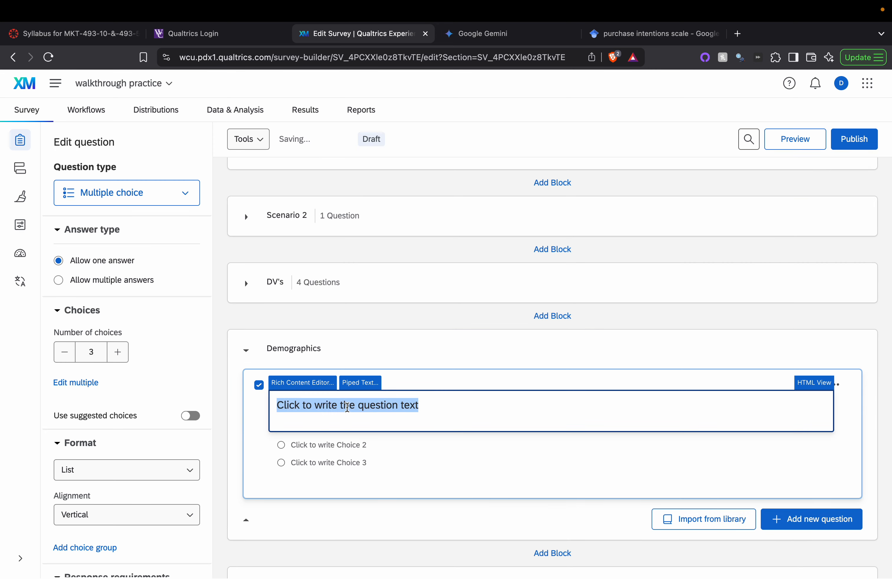
text(Indicate your gender)
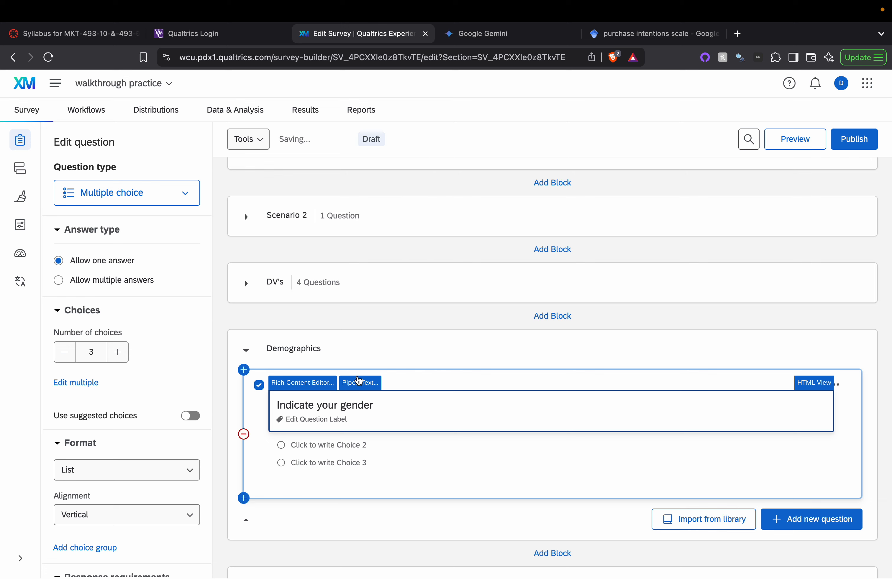
Fill the gender question from the suggested Male - Female - Non-binary choices, then reduce it to two choices, Male and Female.
click(191, 415)
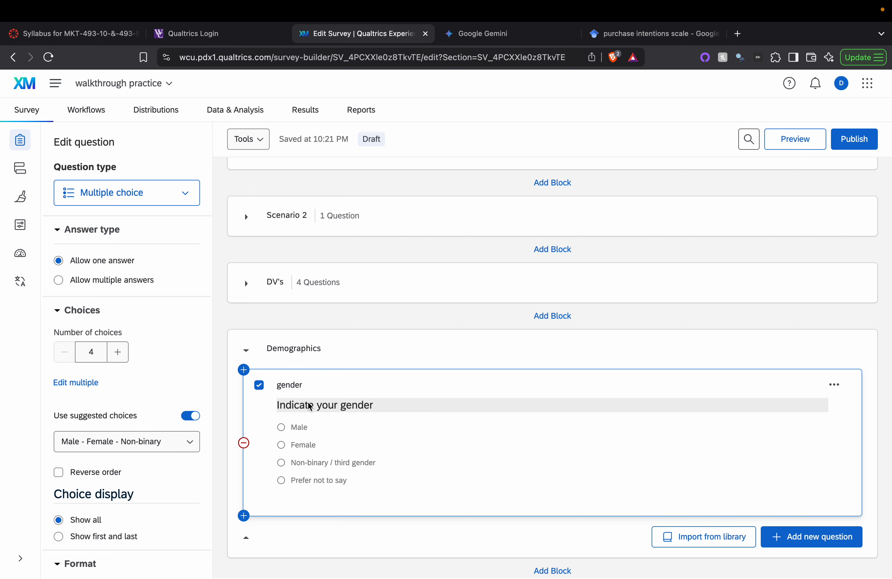
click(156, 443)
click(155, 440)
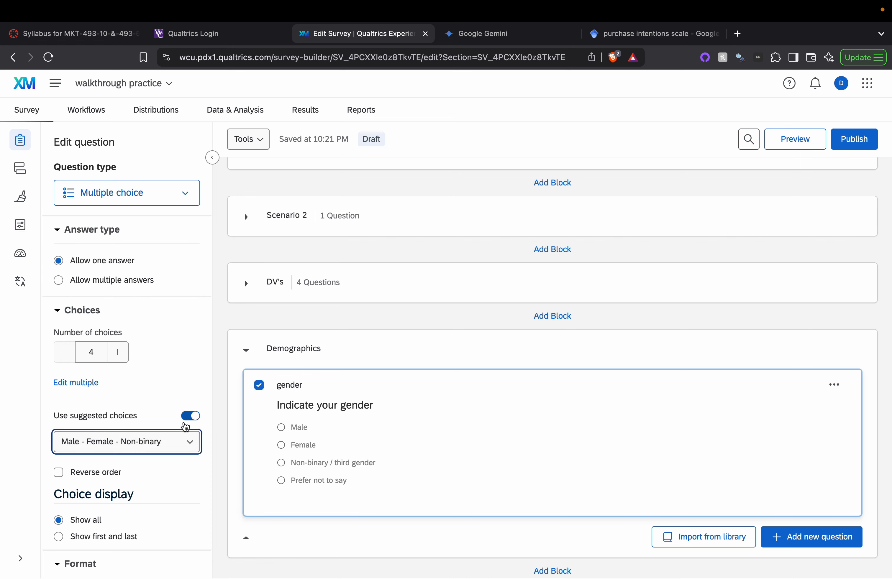
click(190, 416)
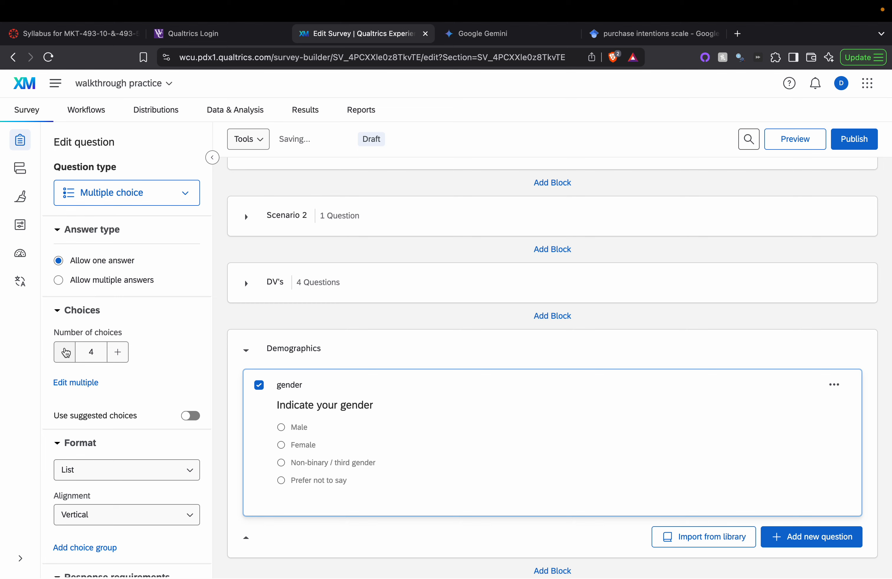
click(65, 352)
click(65, 352)
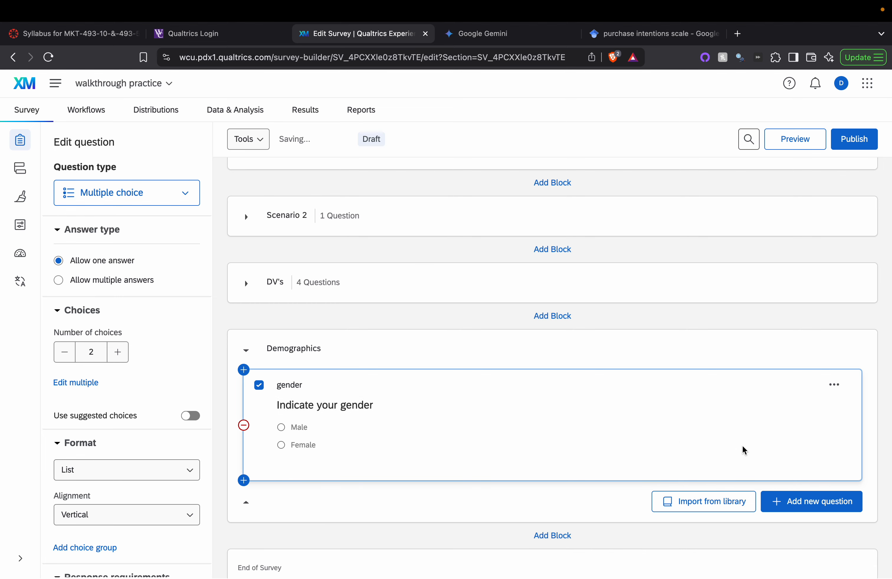
click(819, 502)
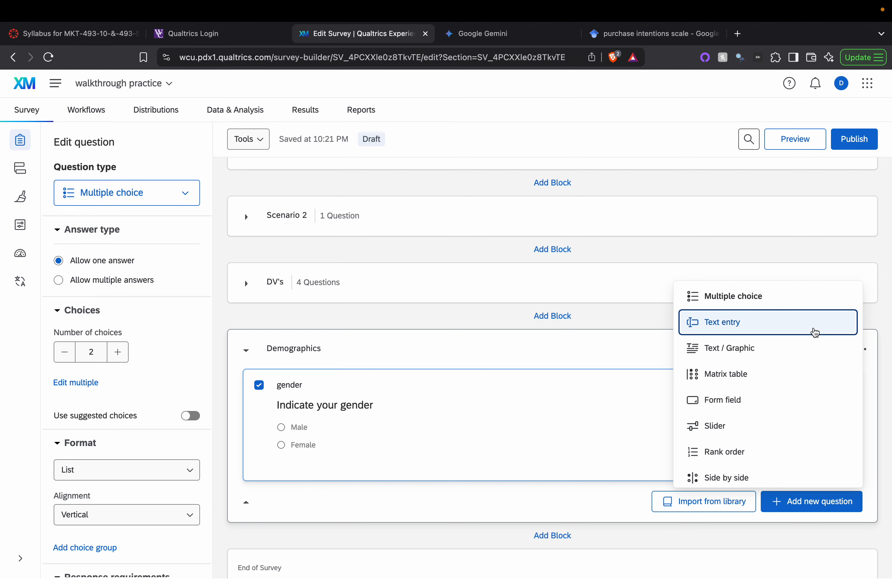
click(813, 332)
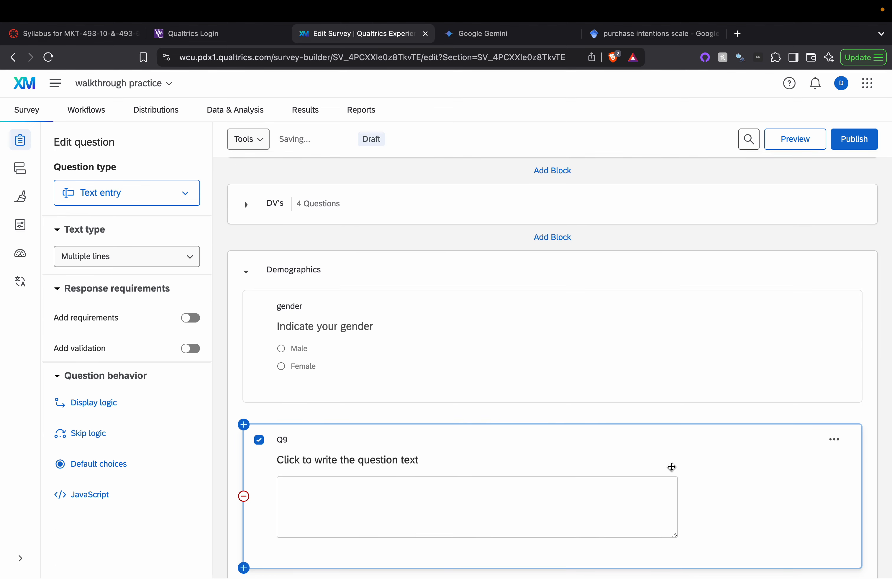
click(834, 440)
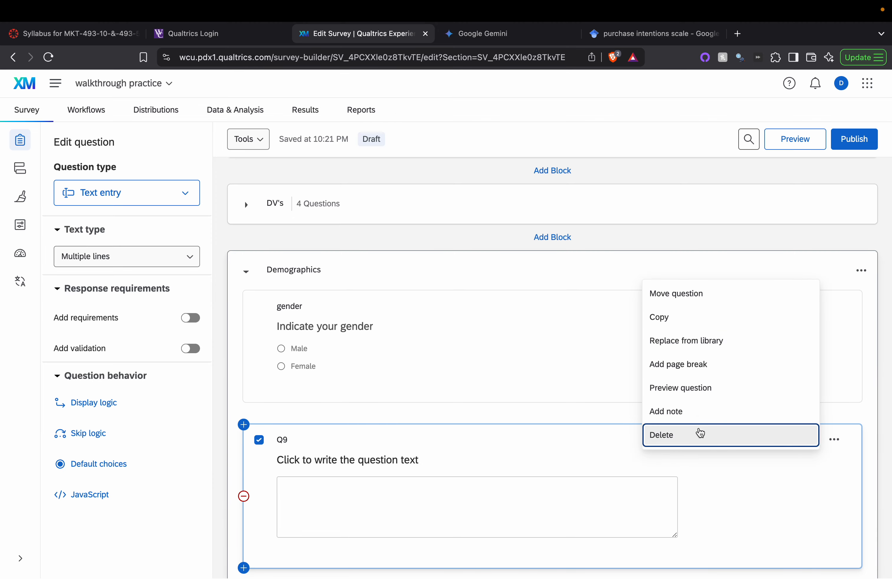
click(700, 433)
Add a second multiple choice question to the Demographics block, worded "Indicate your education level".
click(803, 422)
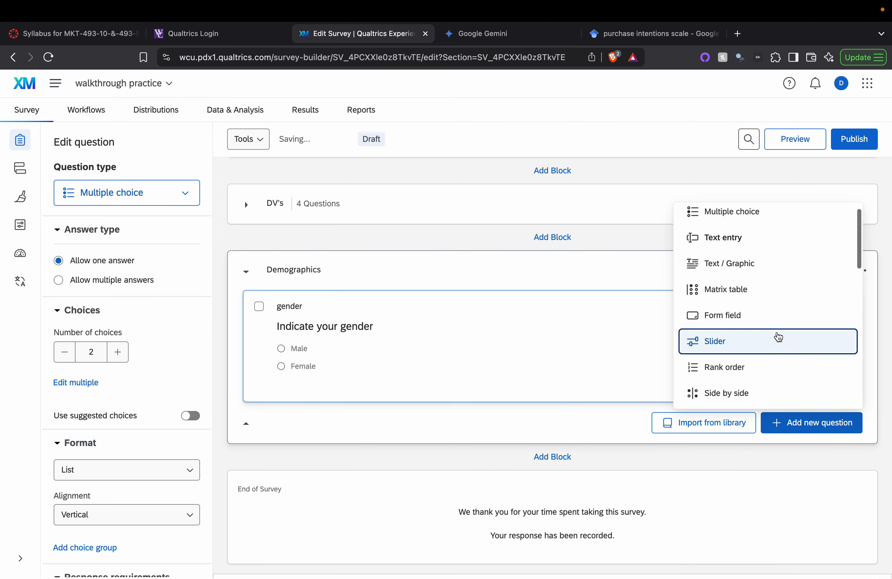
click(732, 212)
click(322, 466)
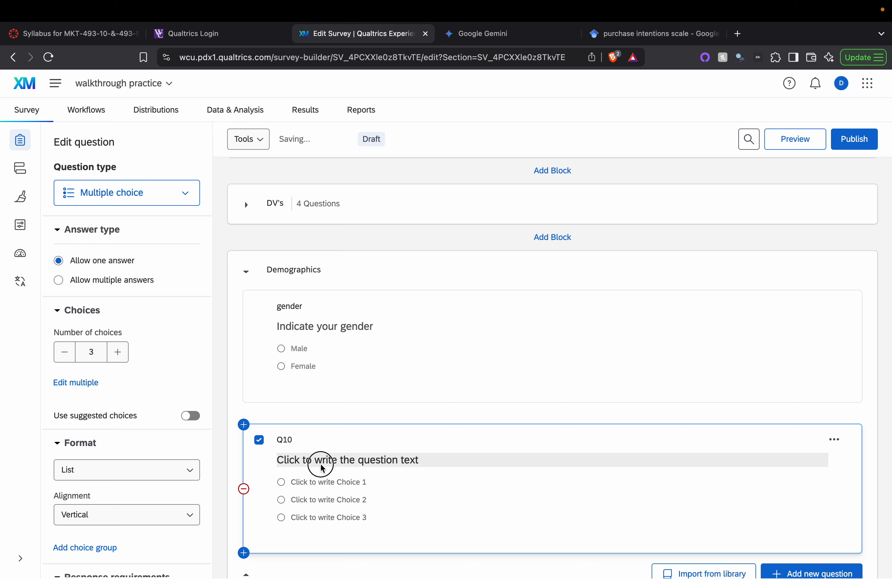
text(Indicate your)
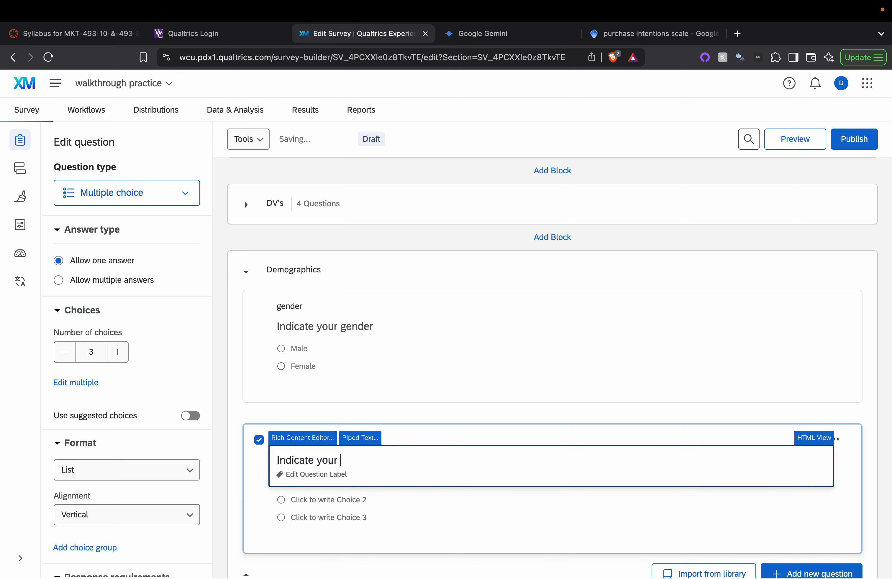
text( education level)
click(200, 415)
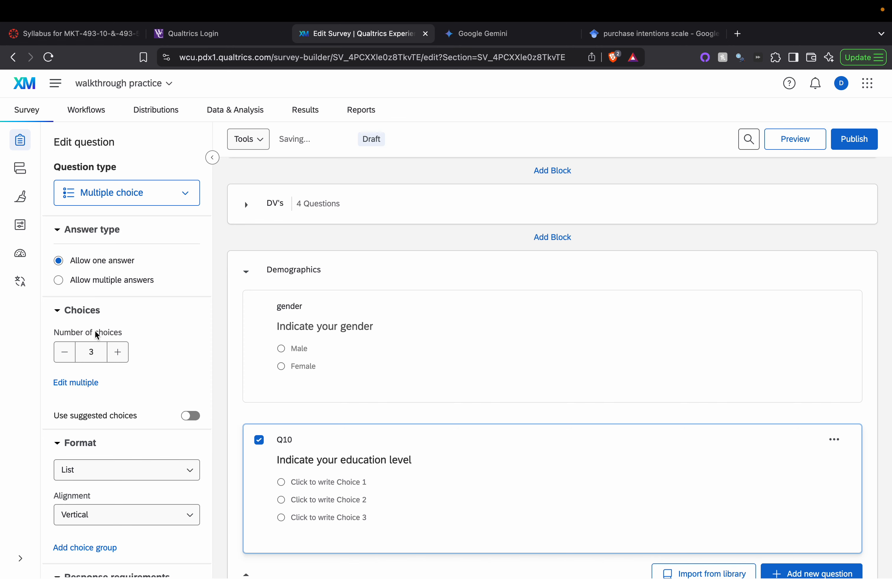
click(193, 417)
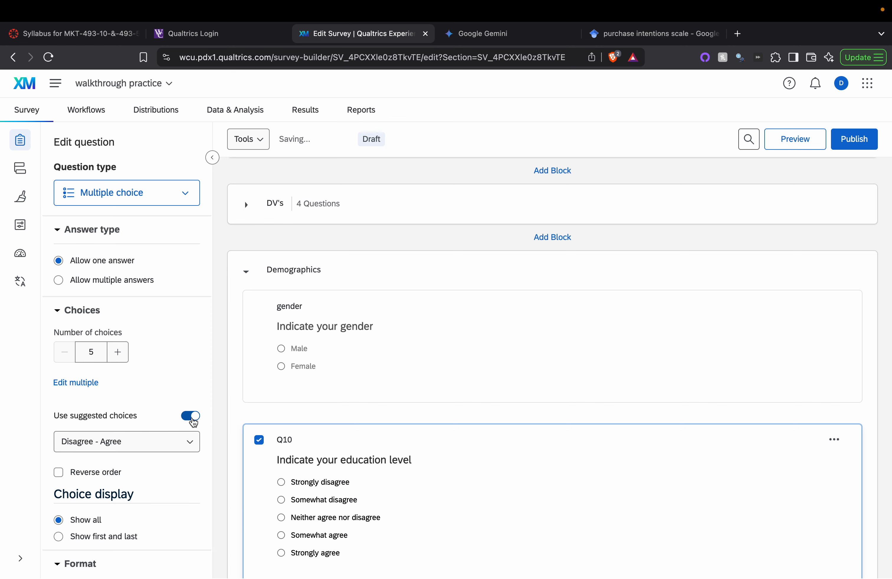
click(193, 418)
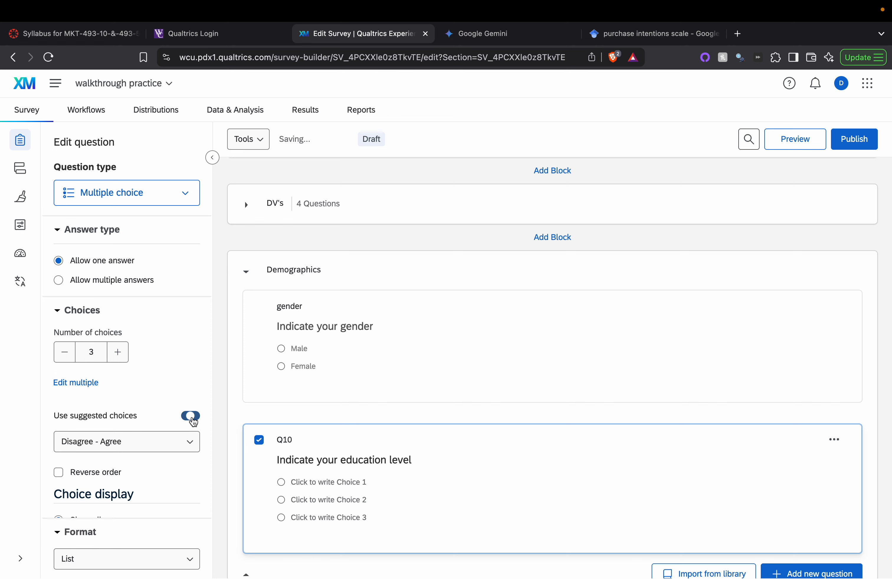
Set the education level question's first choice to "High school/GED".
click(372, 487)
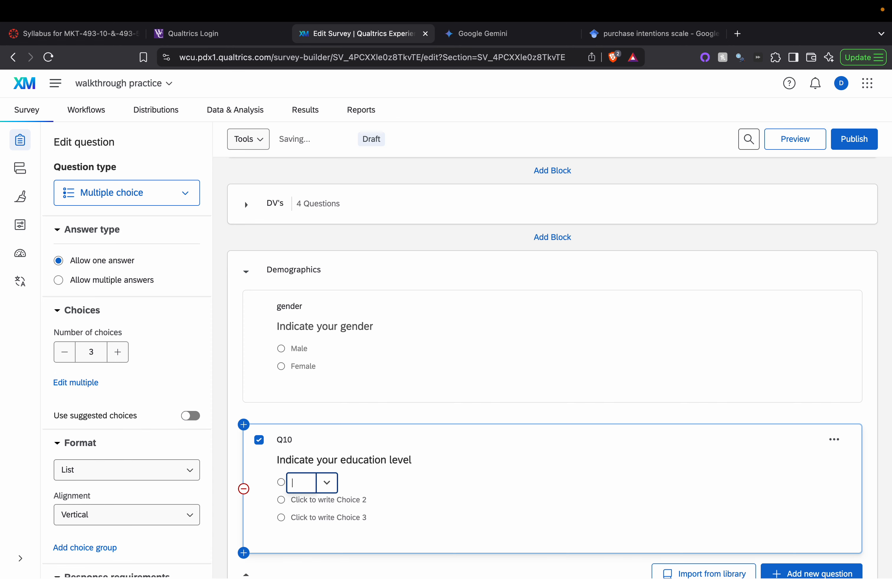
text(High scho)
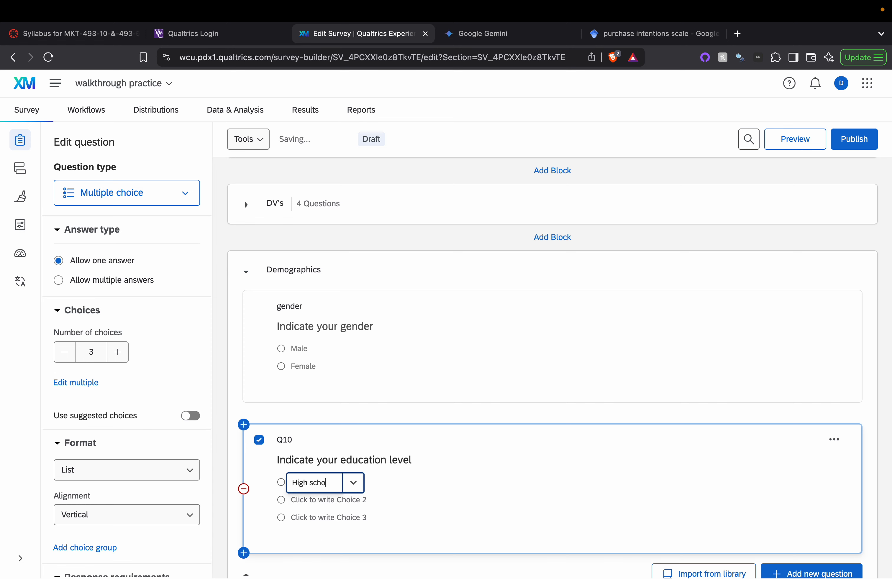
text(ol/GED)
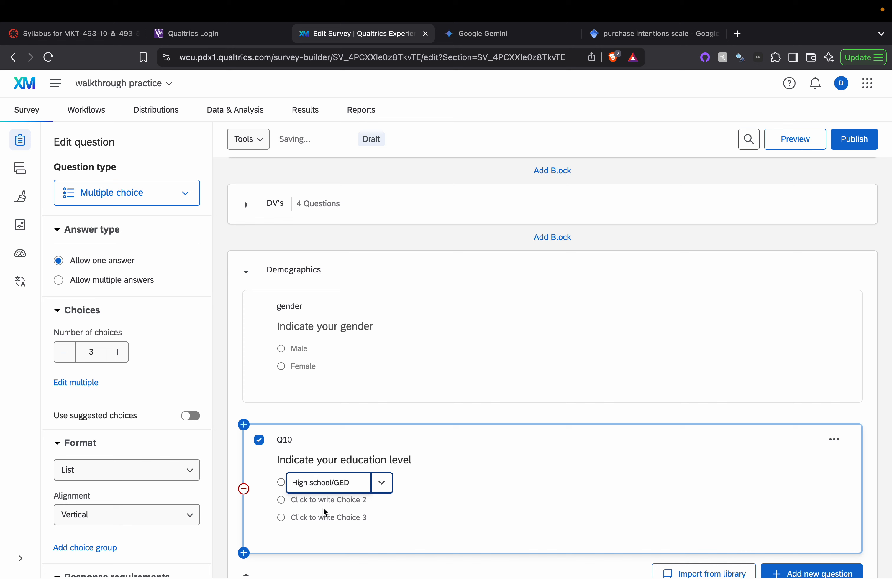
Set the education level question's second choice to "Bachelor's degree" and its third choice to "Graduate degree".
click(328, 501)
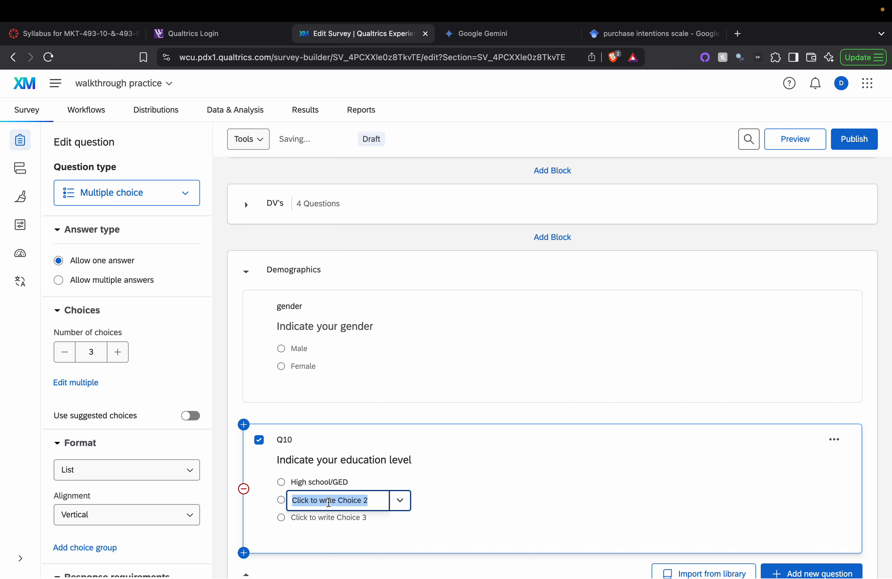
text(Bachelor)
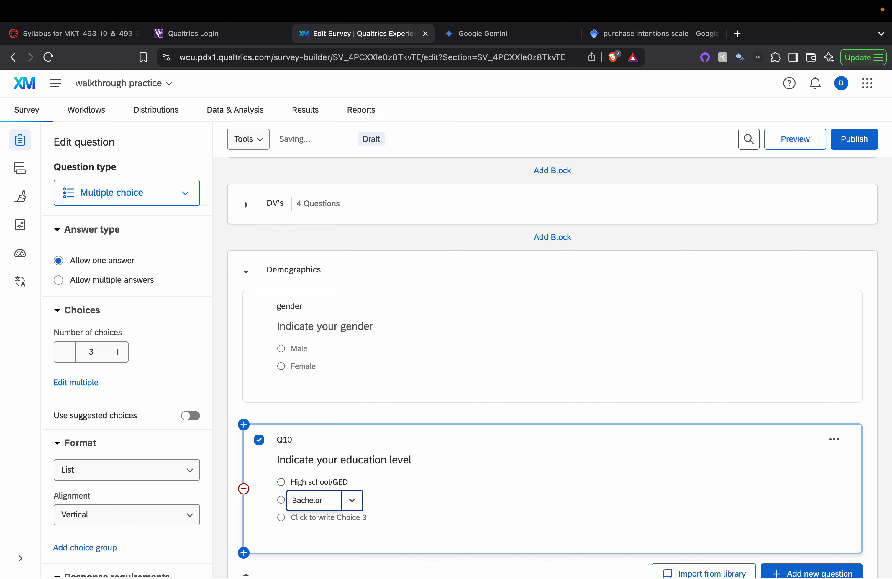
text('s degree)
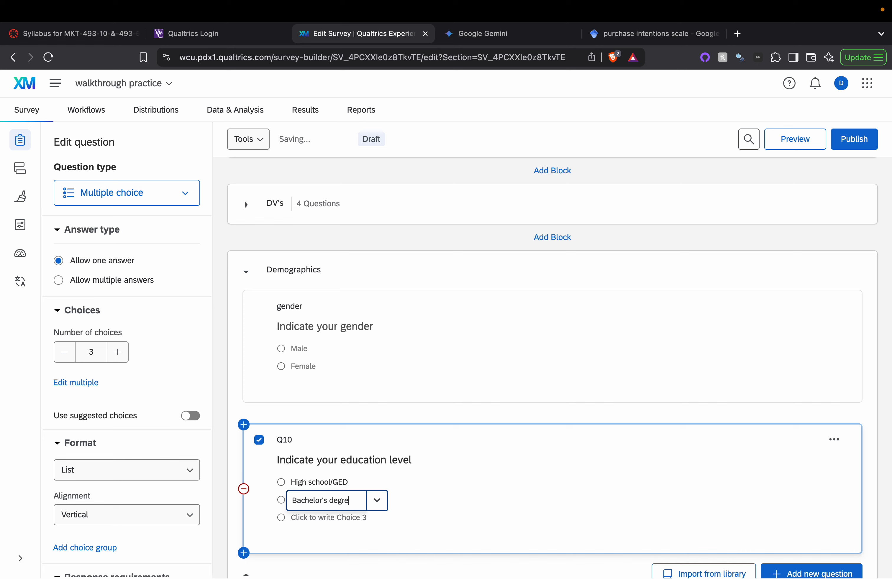
click(326, 519)
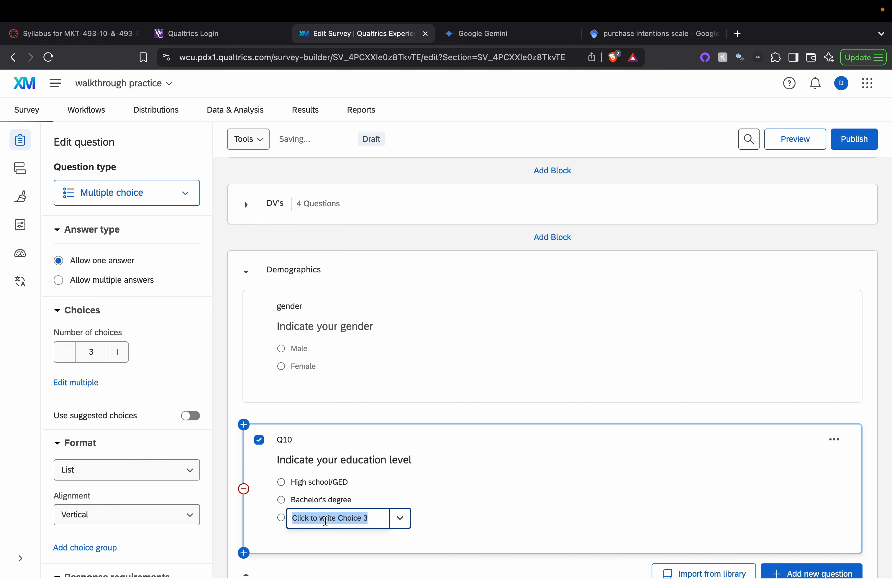
text(Graduate degree)
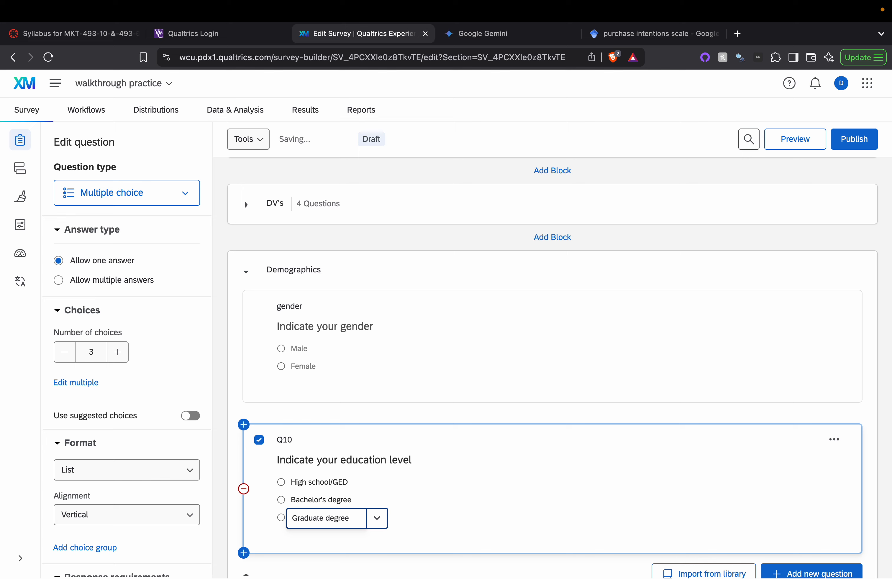
click(456, 424)
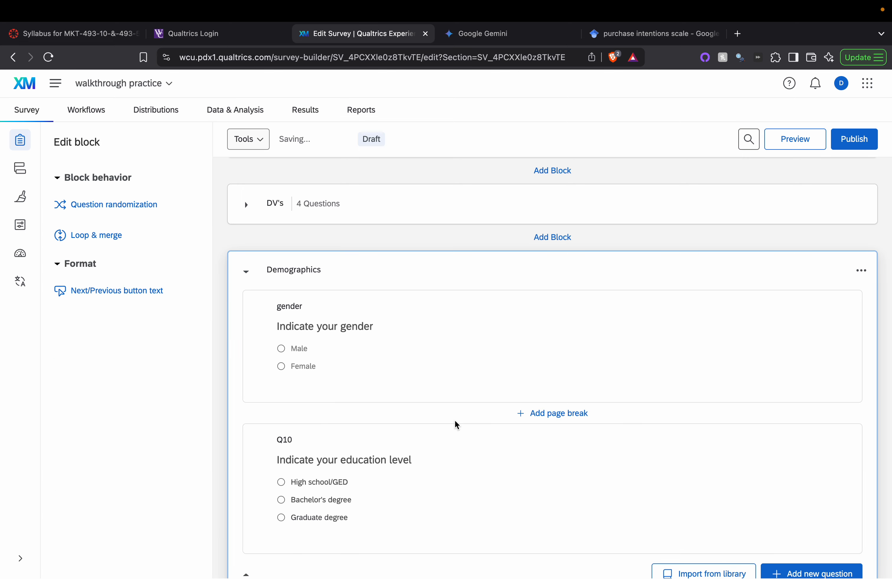
click(435, 435)
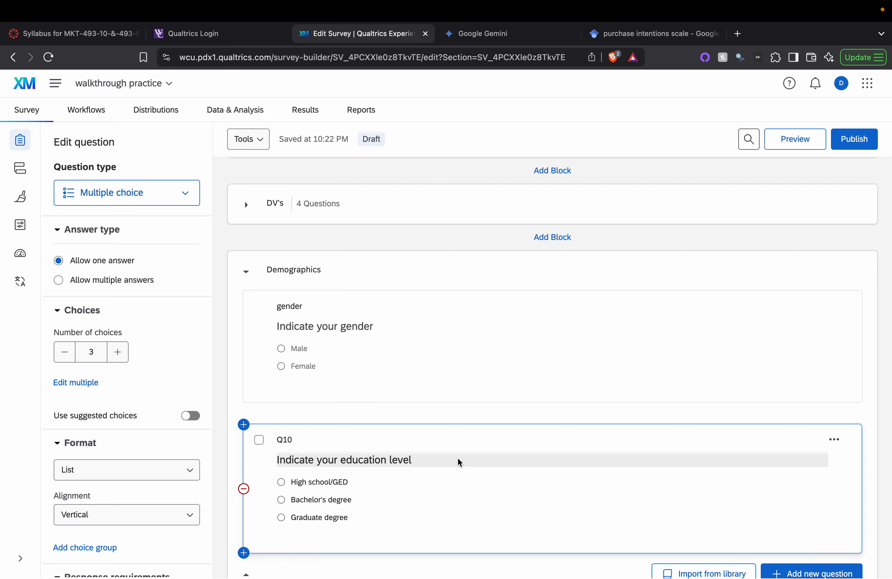
Collapse the Demographics and intro blocks in the survey builder.
scroll(458, 461, up, 2)
scroll(458, 461, down, 5)
scroll(315, 186, up, 5)
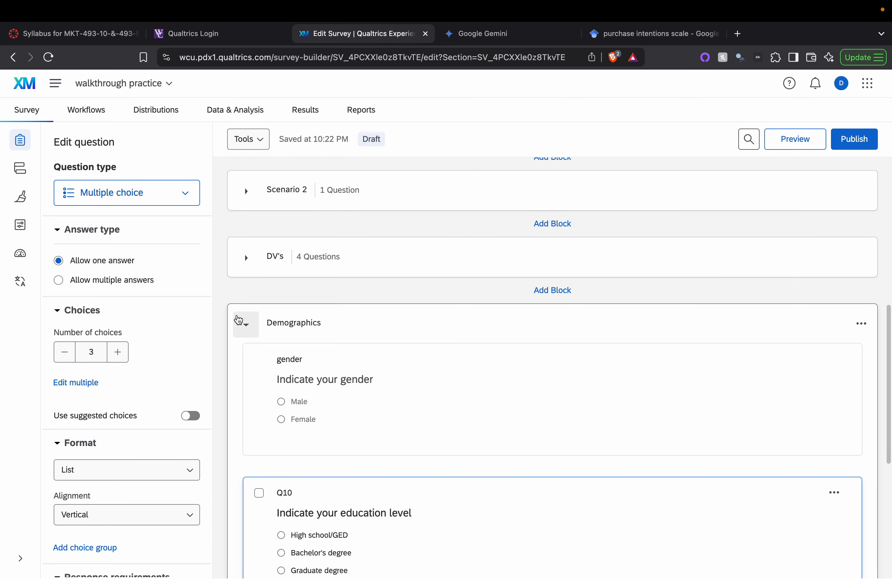
click(246, 324)
scroll(420, 313, up, 10)
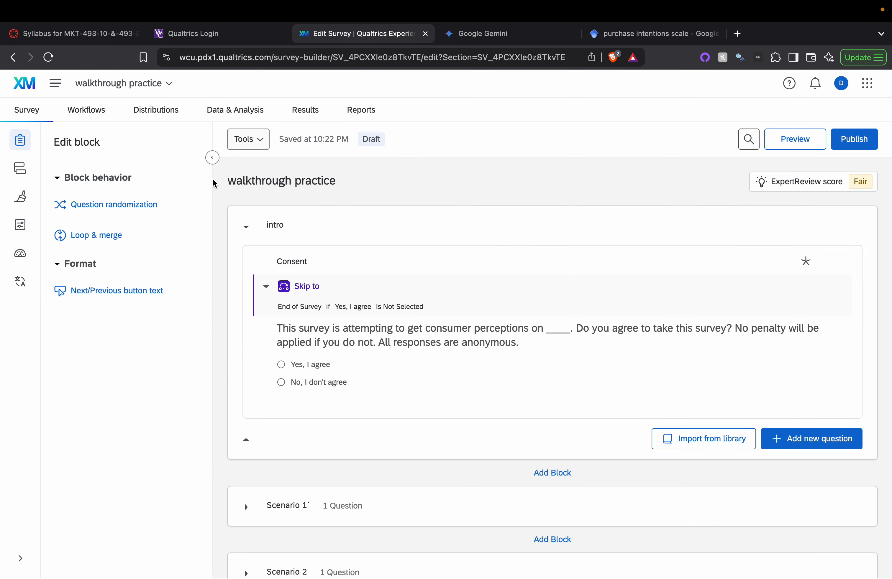
click(246, 226)
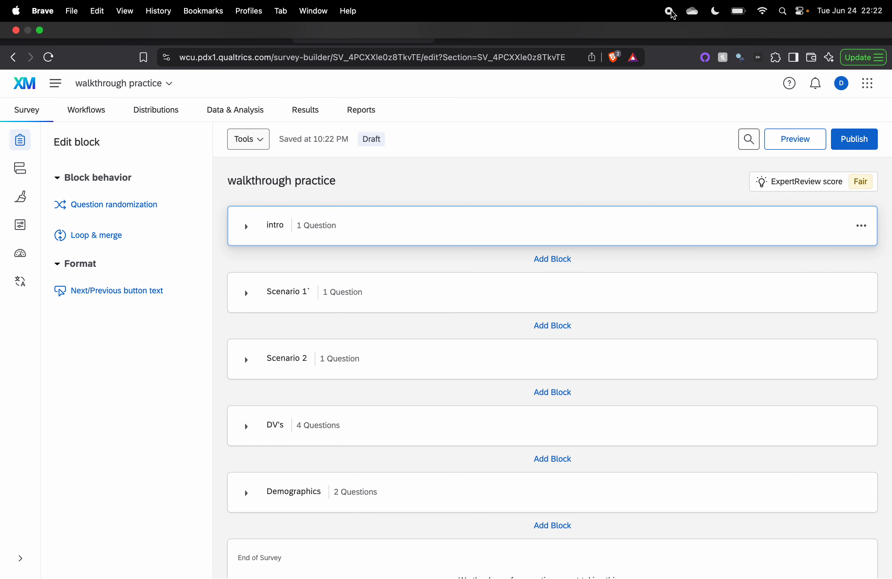
Expand the Scenario 1 and Scenario 2 blocks to review each one, collapsing them again.
click(244, 292)
click(244, 293)
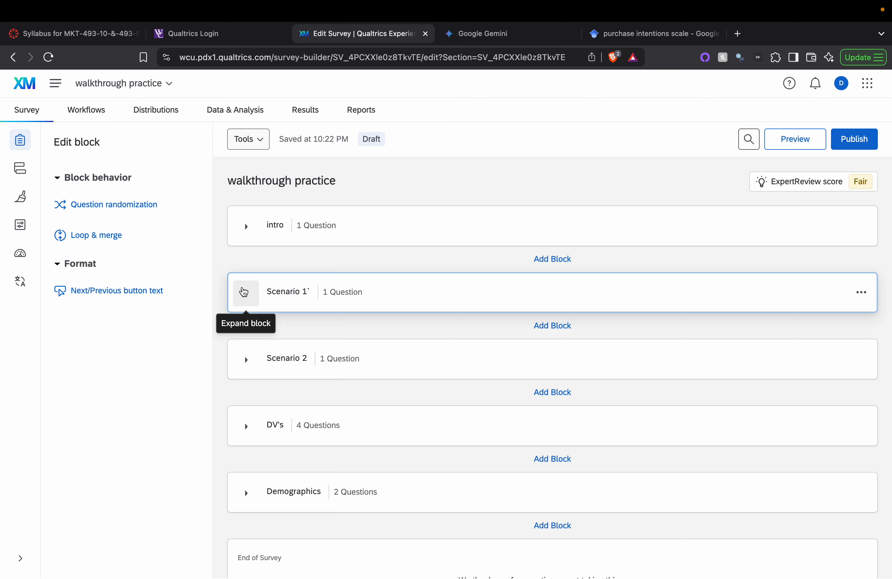
click(246, 361)
click(246, 369)
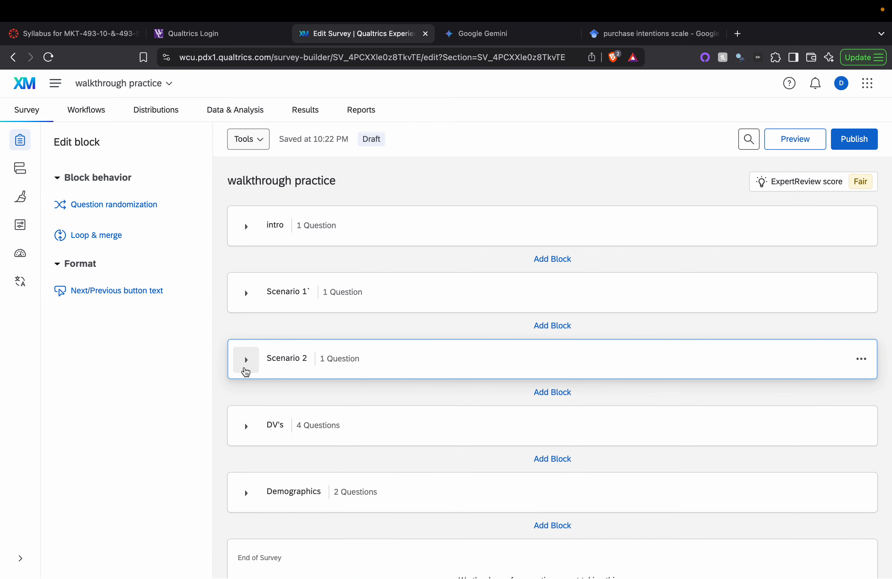
Preview the survey, answer the consent question with "Yes, I agree", and advance through both electric pick-up truck ad scenarios.
click(791, 144)
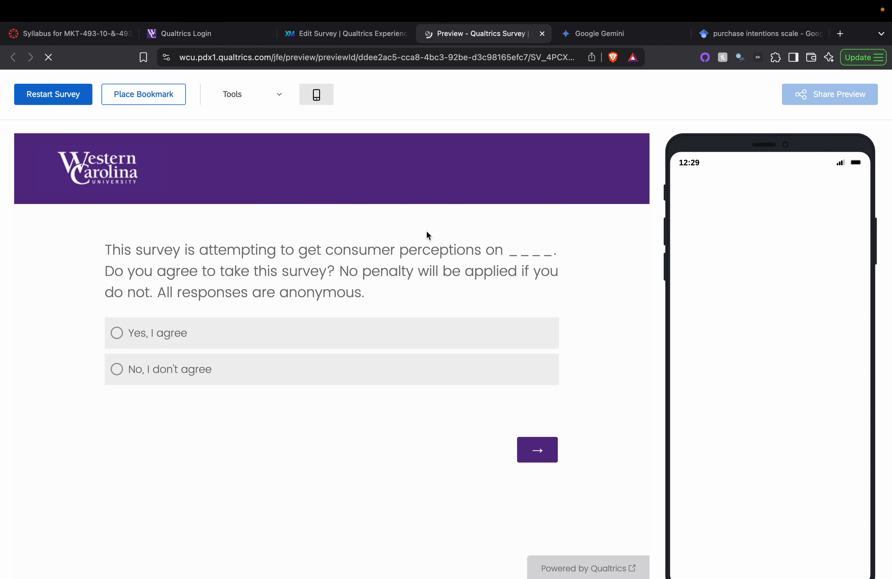
click(176, 338)
click(540, 462)
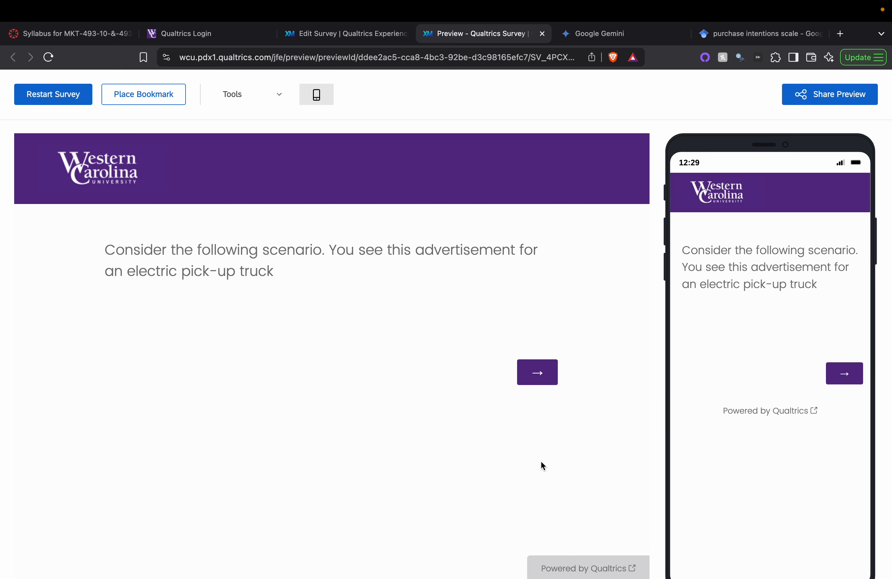
scroll(404, 394, down, 4)
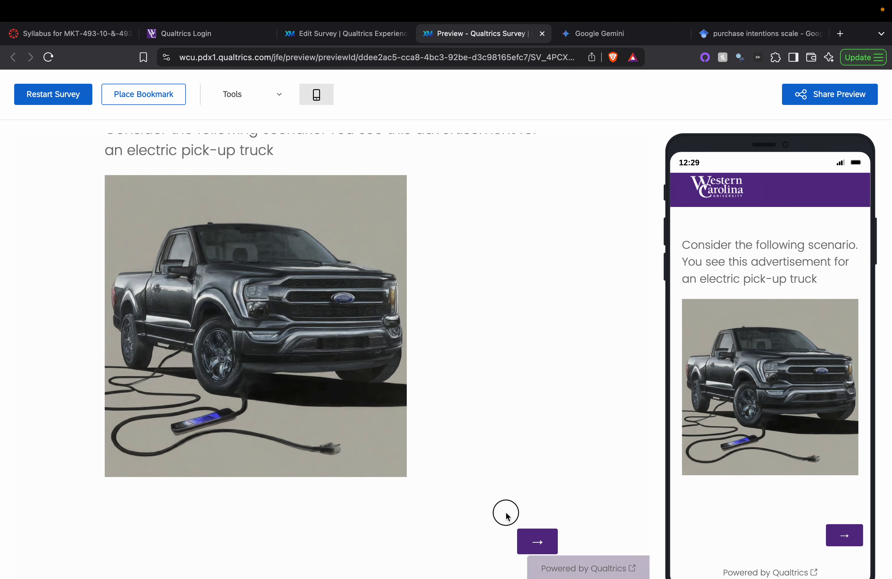
click(536, 541)
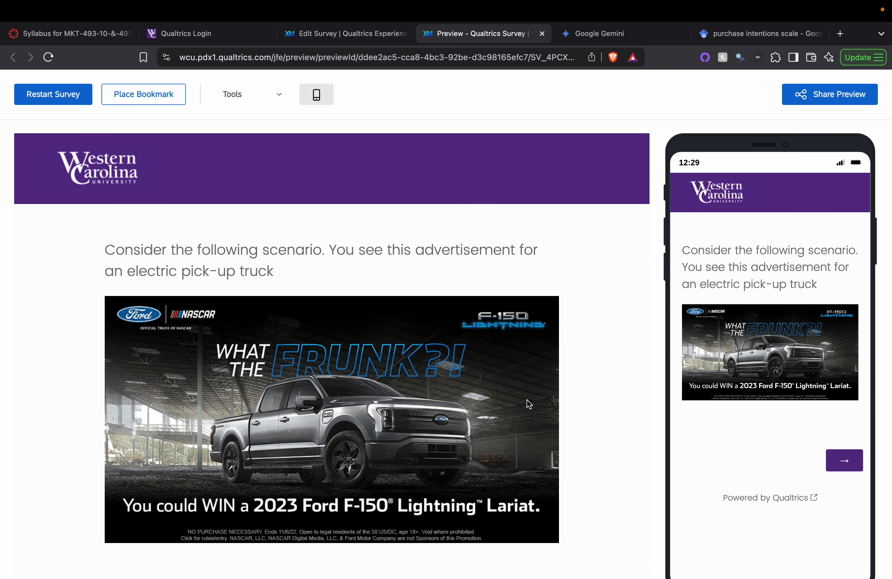
scroll(528, 414, down, 2)
click(534, 538)
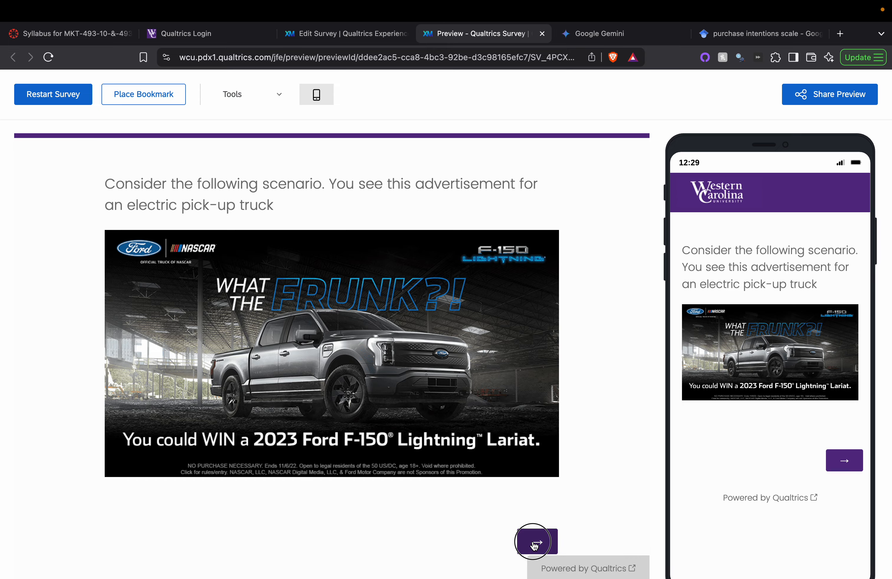
Examine the dependent-variable questions on the preview page from start to end, and close the preview.
scroll(367, 303, down, 12)
scroll(200, 279, up, 12)
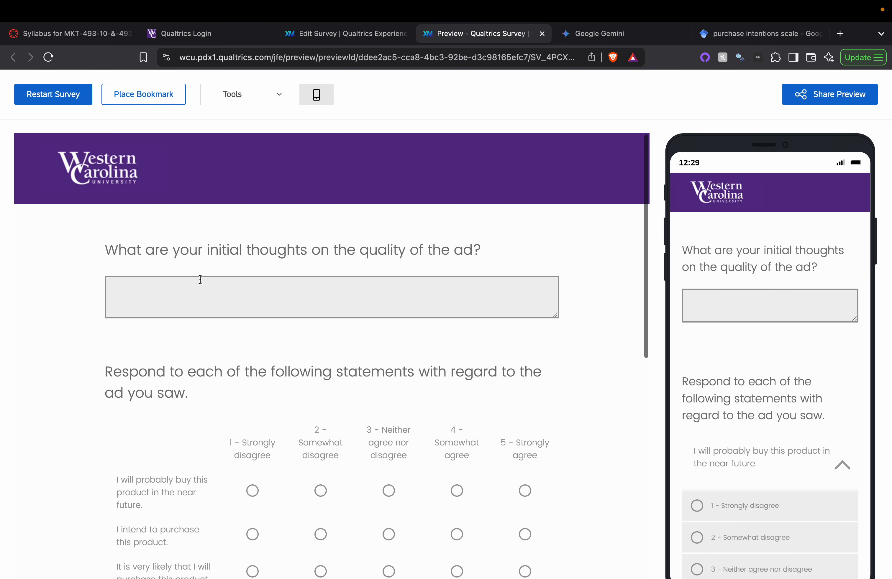
scroll(317, 379, down, 12)
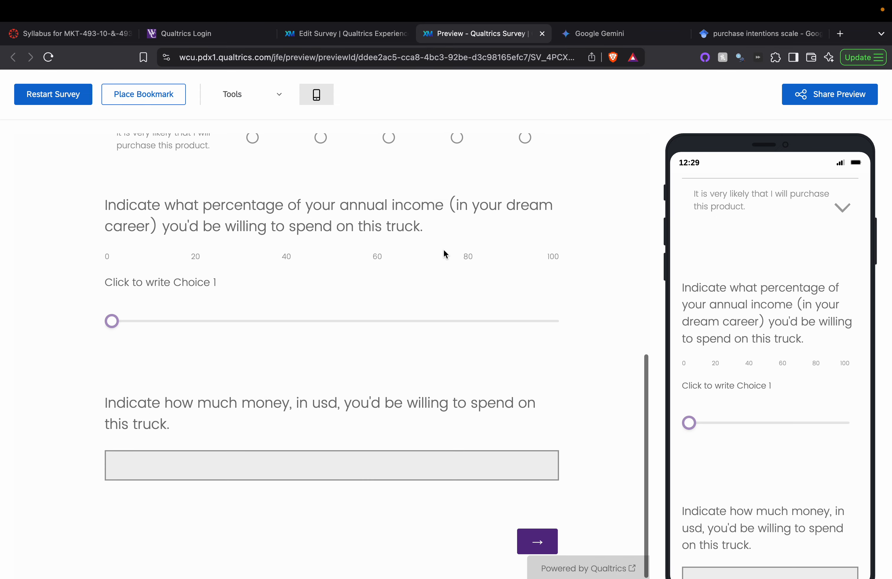
click(542, 34)
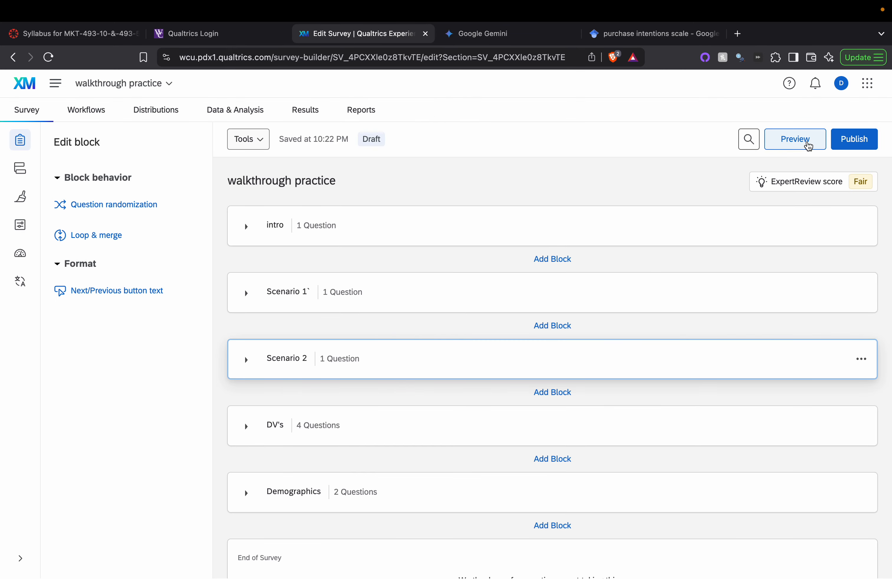